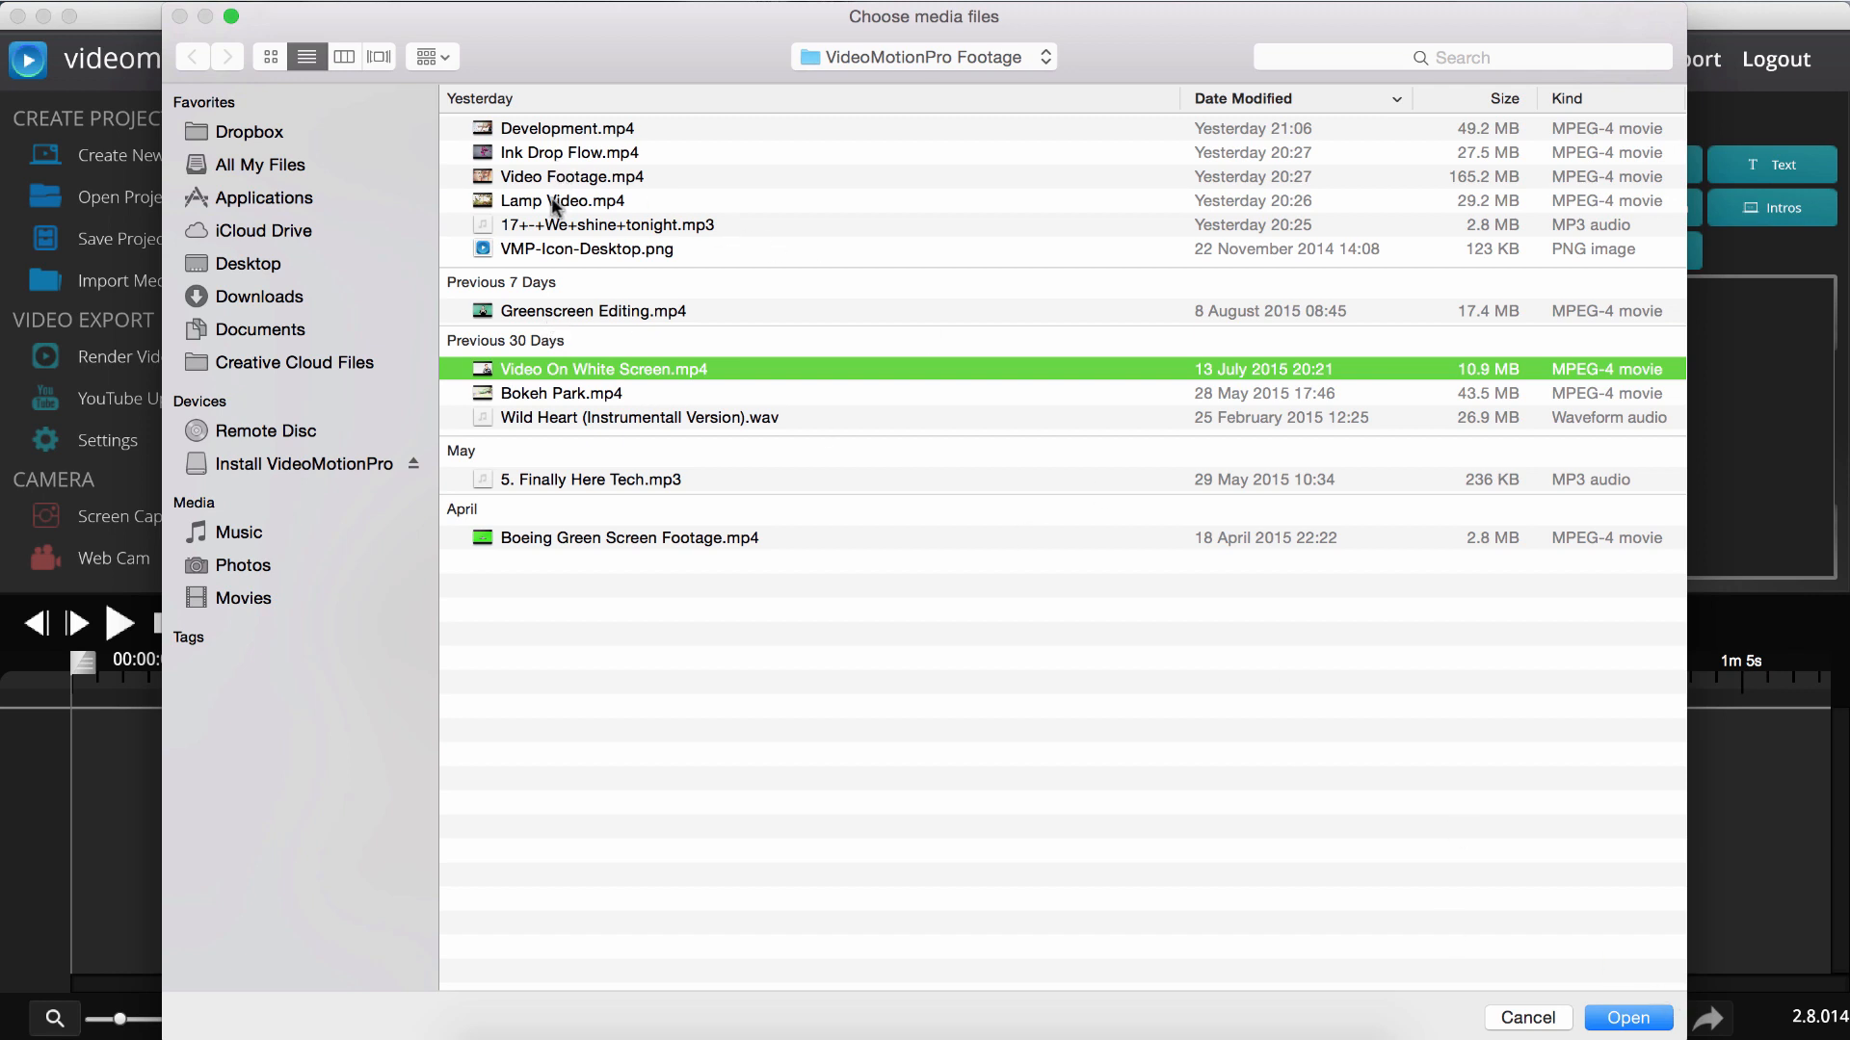
Import Video Footage.mp4 and Lamp Video.mp4 together with Video On White Screen.mp4 into the project media
left_click(556, 201, "super")
left_click(553, 179, "super")
left_click(1626, 1018)
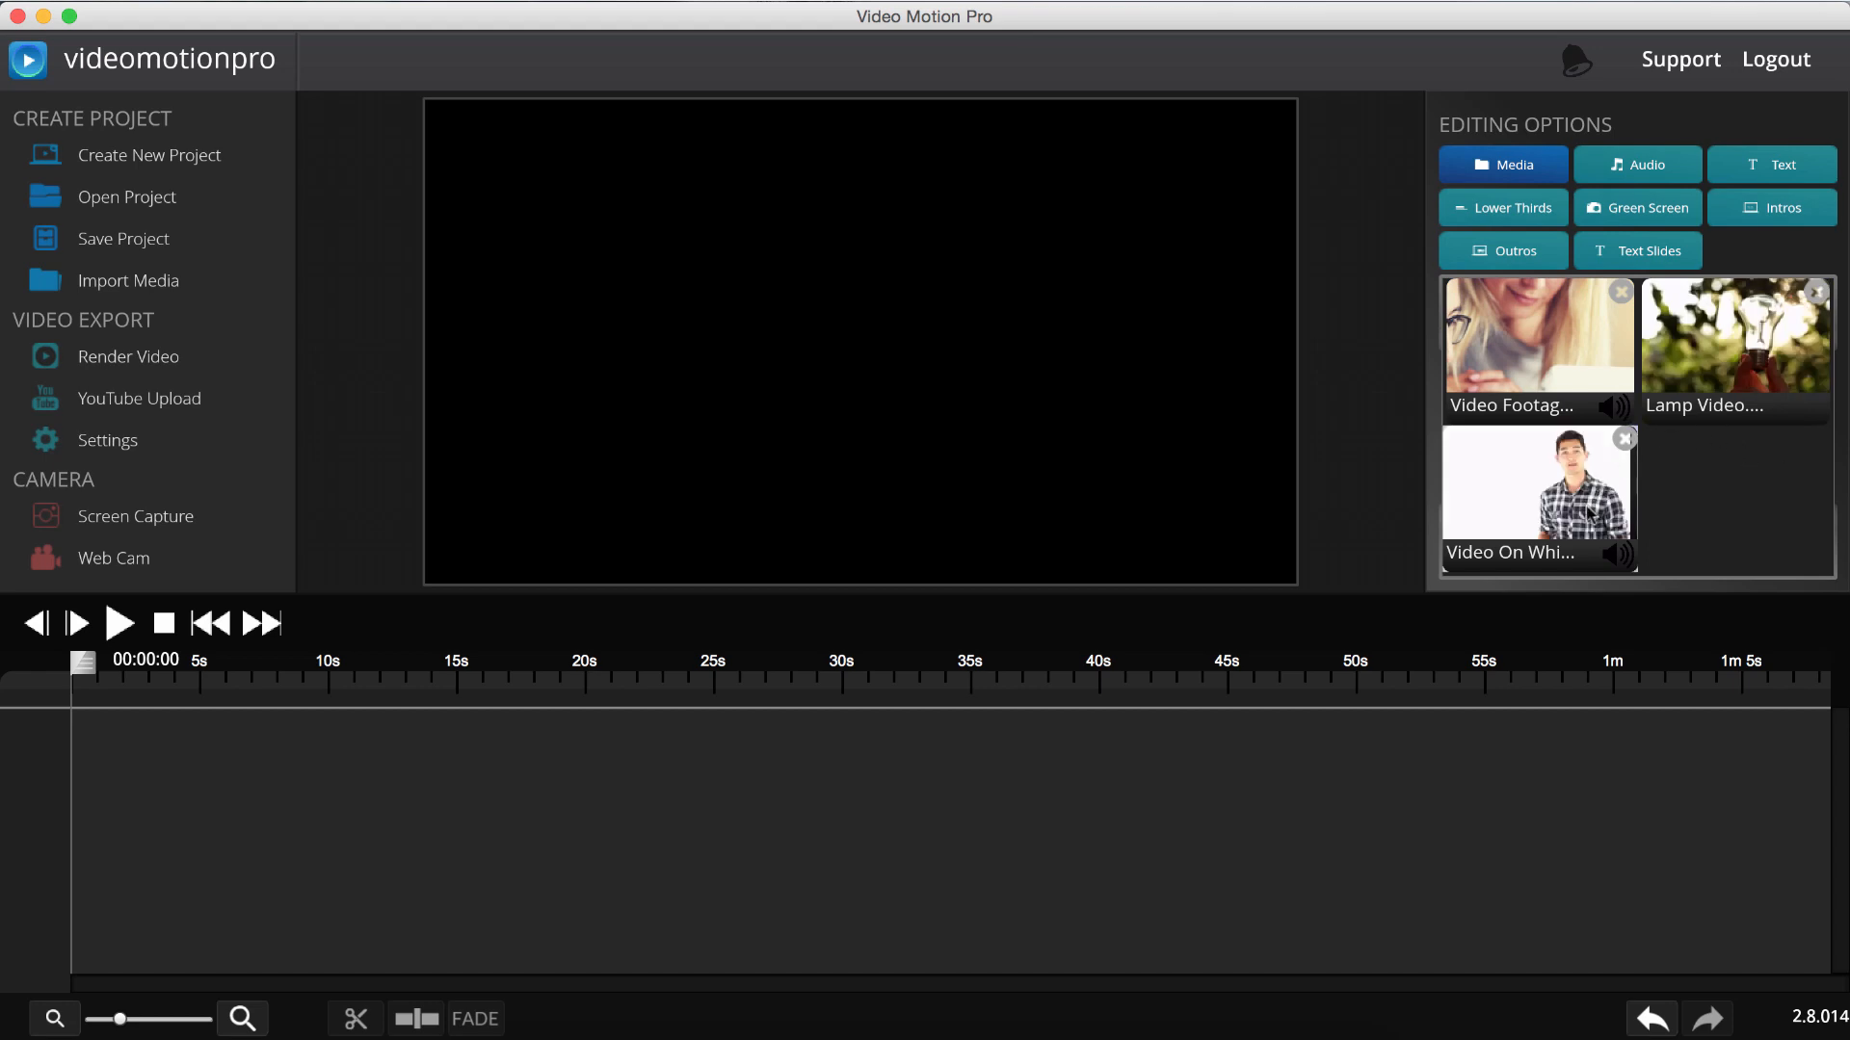
Place the Video On White Screen clip at the start of the timeline and move it down to the second track
left_click_drag(1584, 513, 343, 785)
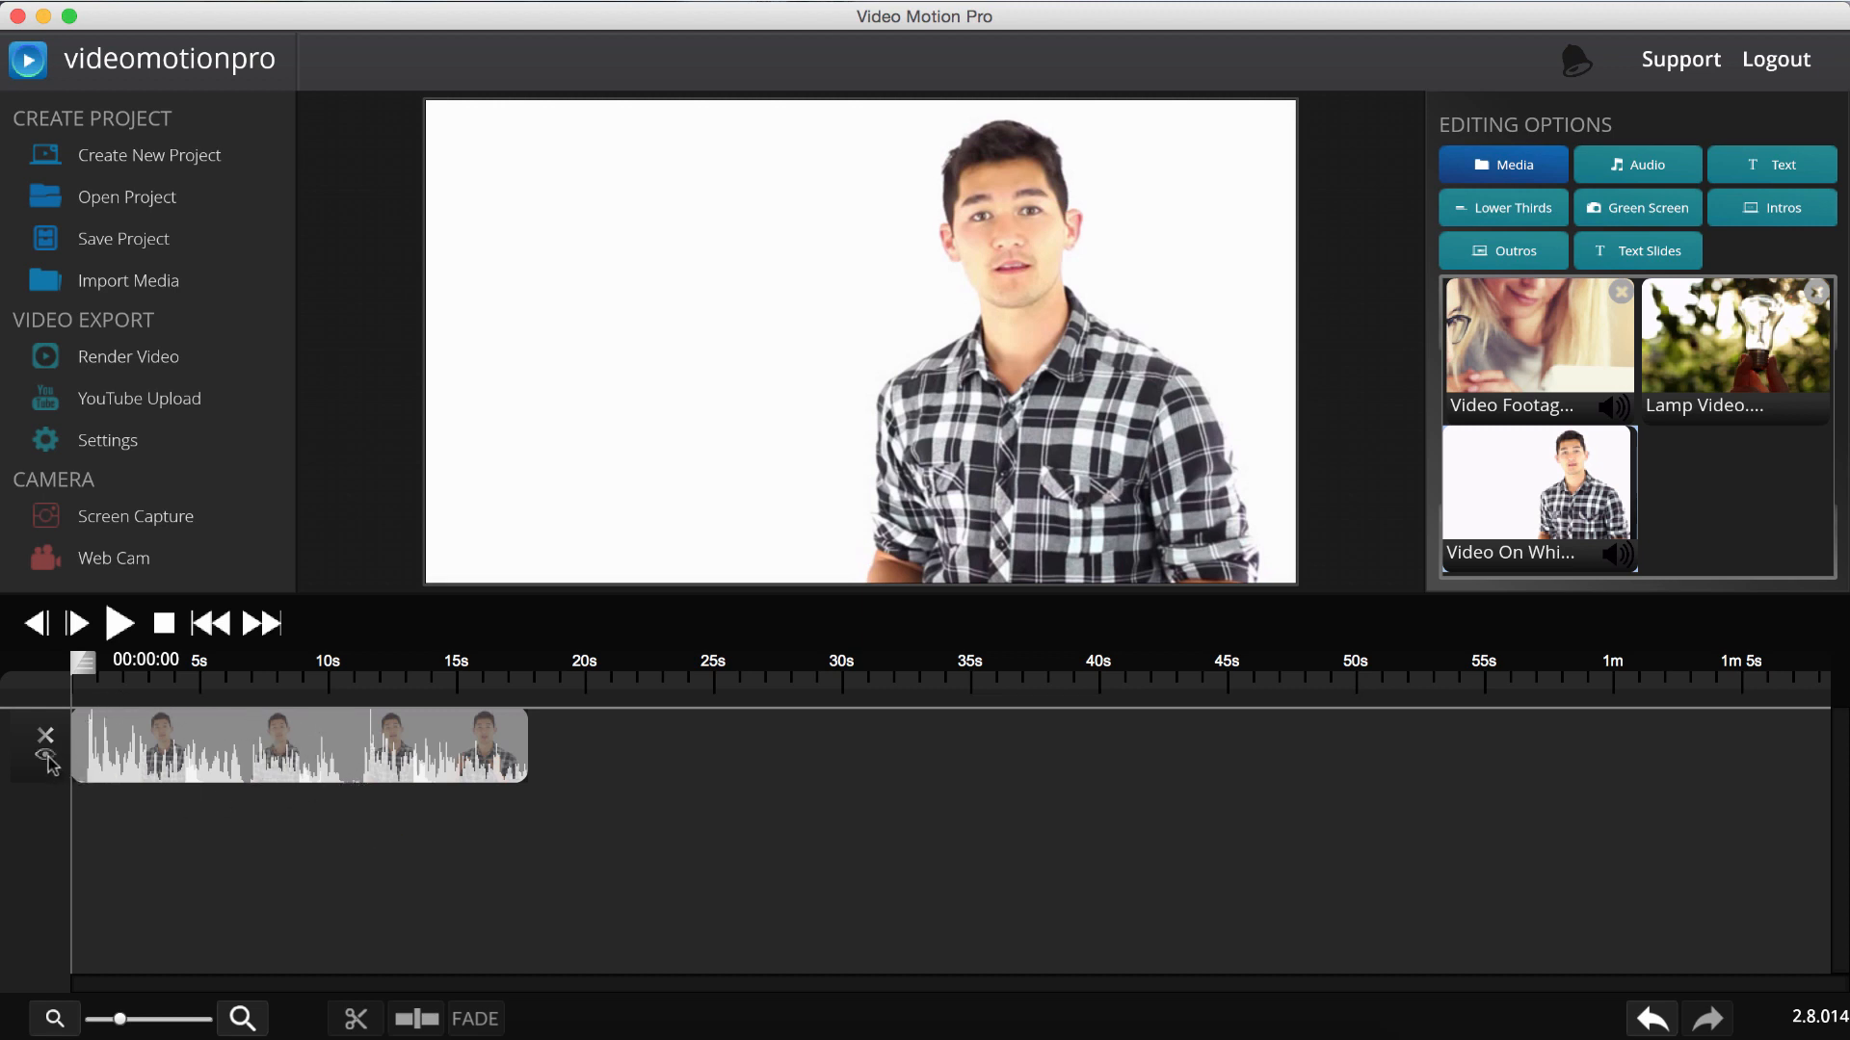
left_click_drag(221, 761, 207, 815)
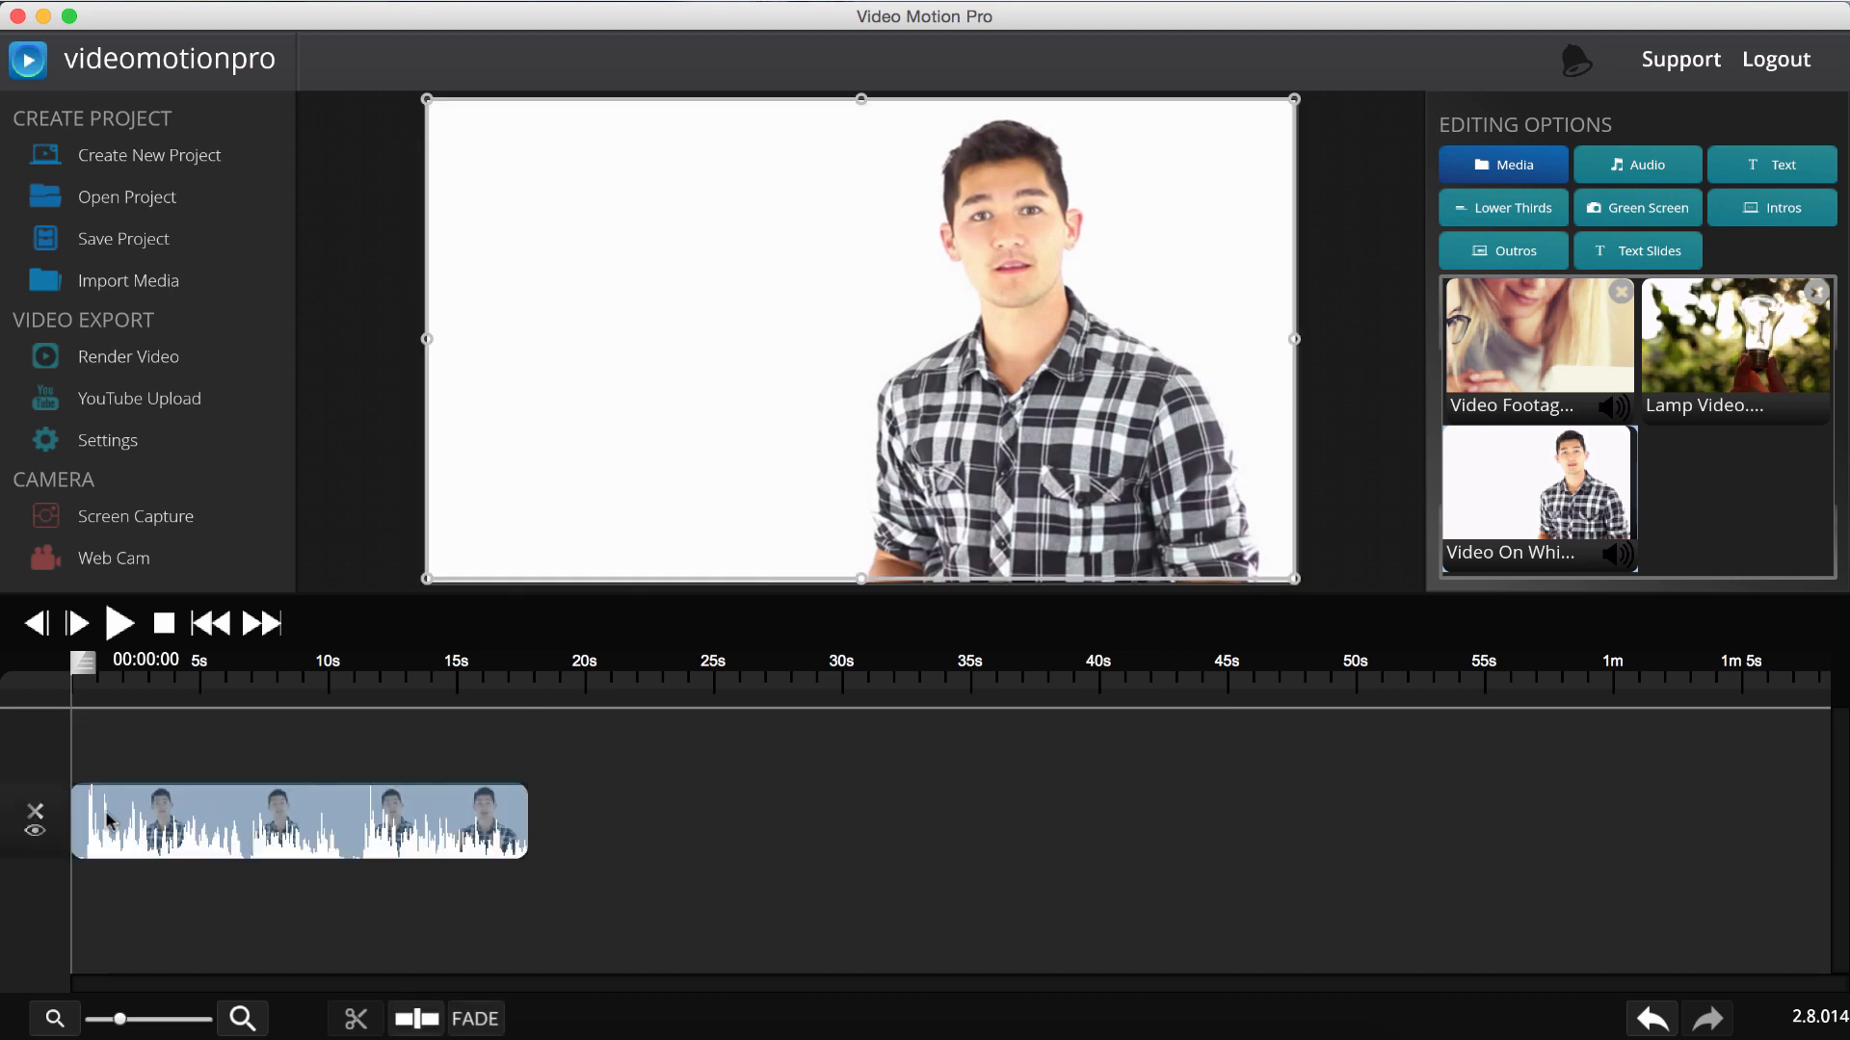
Hide the presenter clip's track and make it visible again
left_click(36, 831)
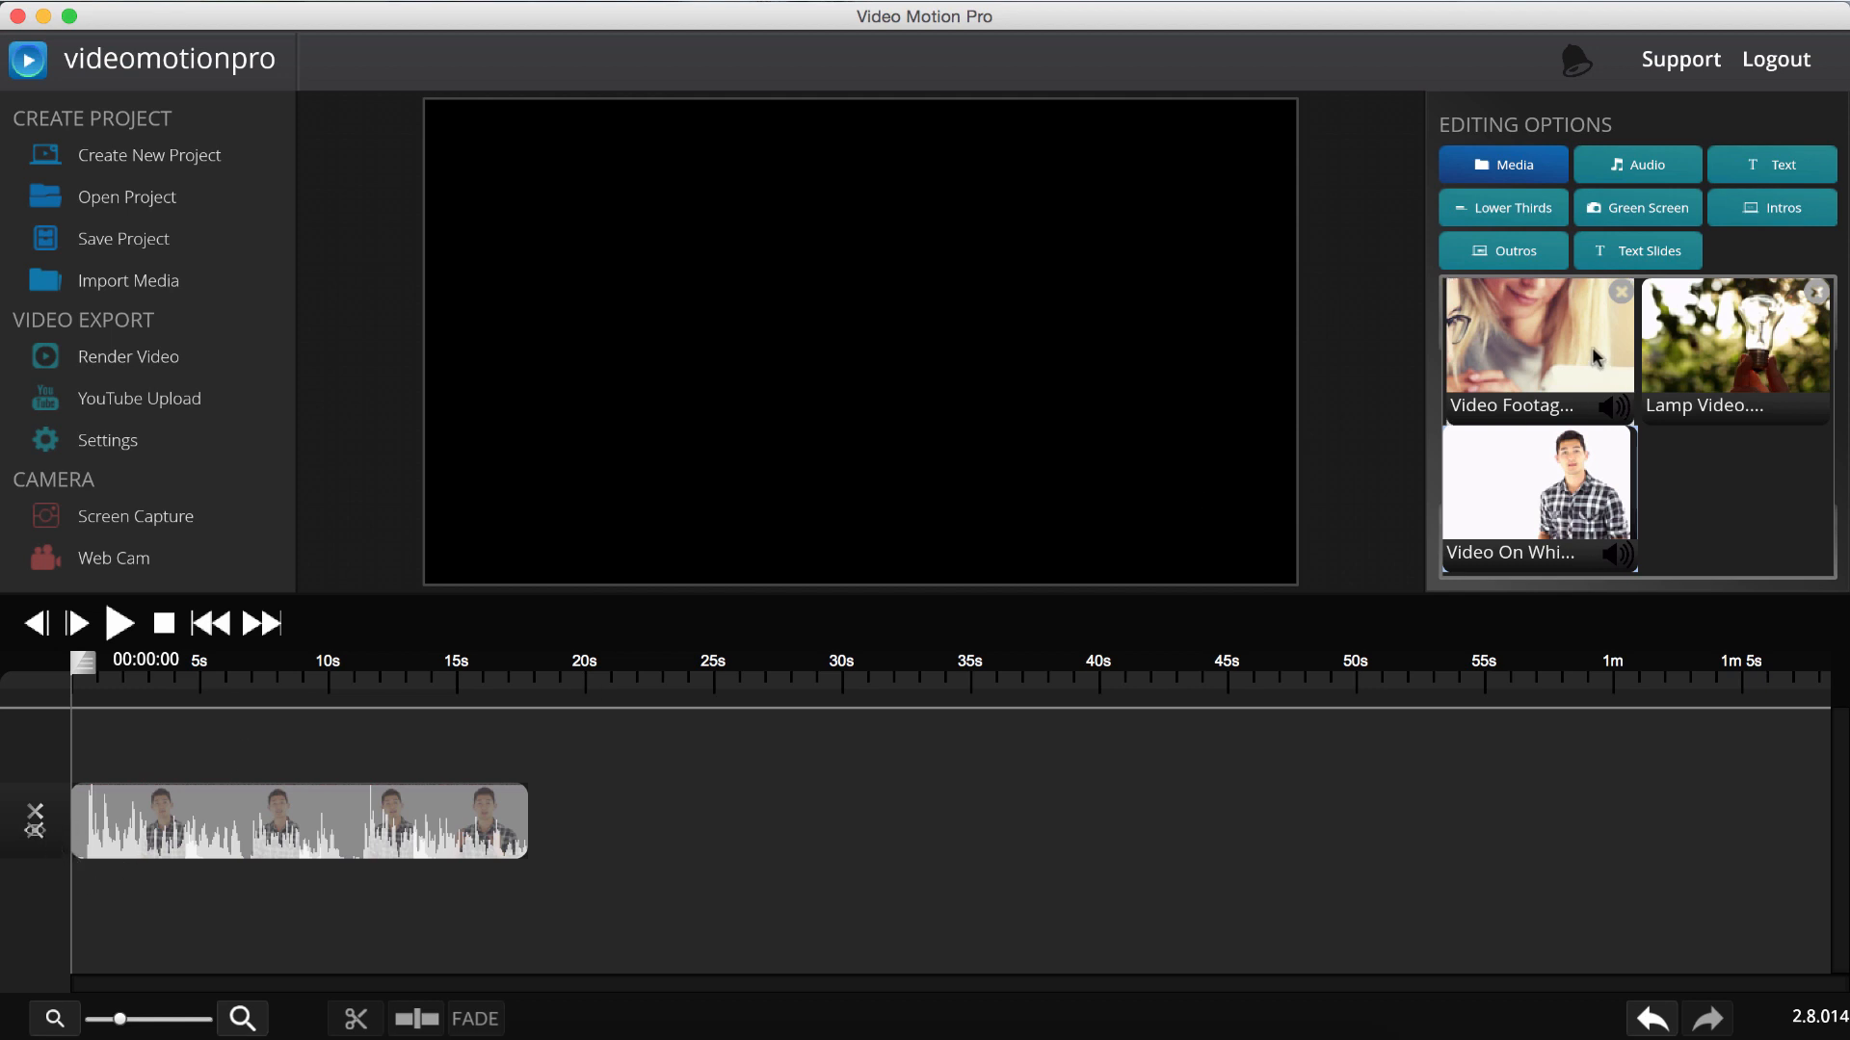
left_click(38, 835)
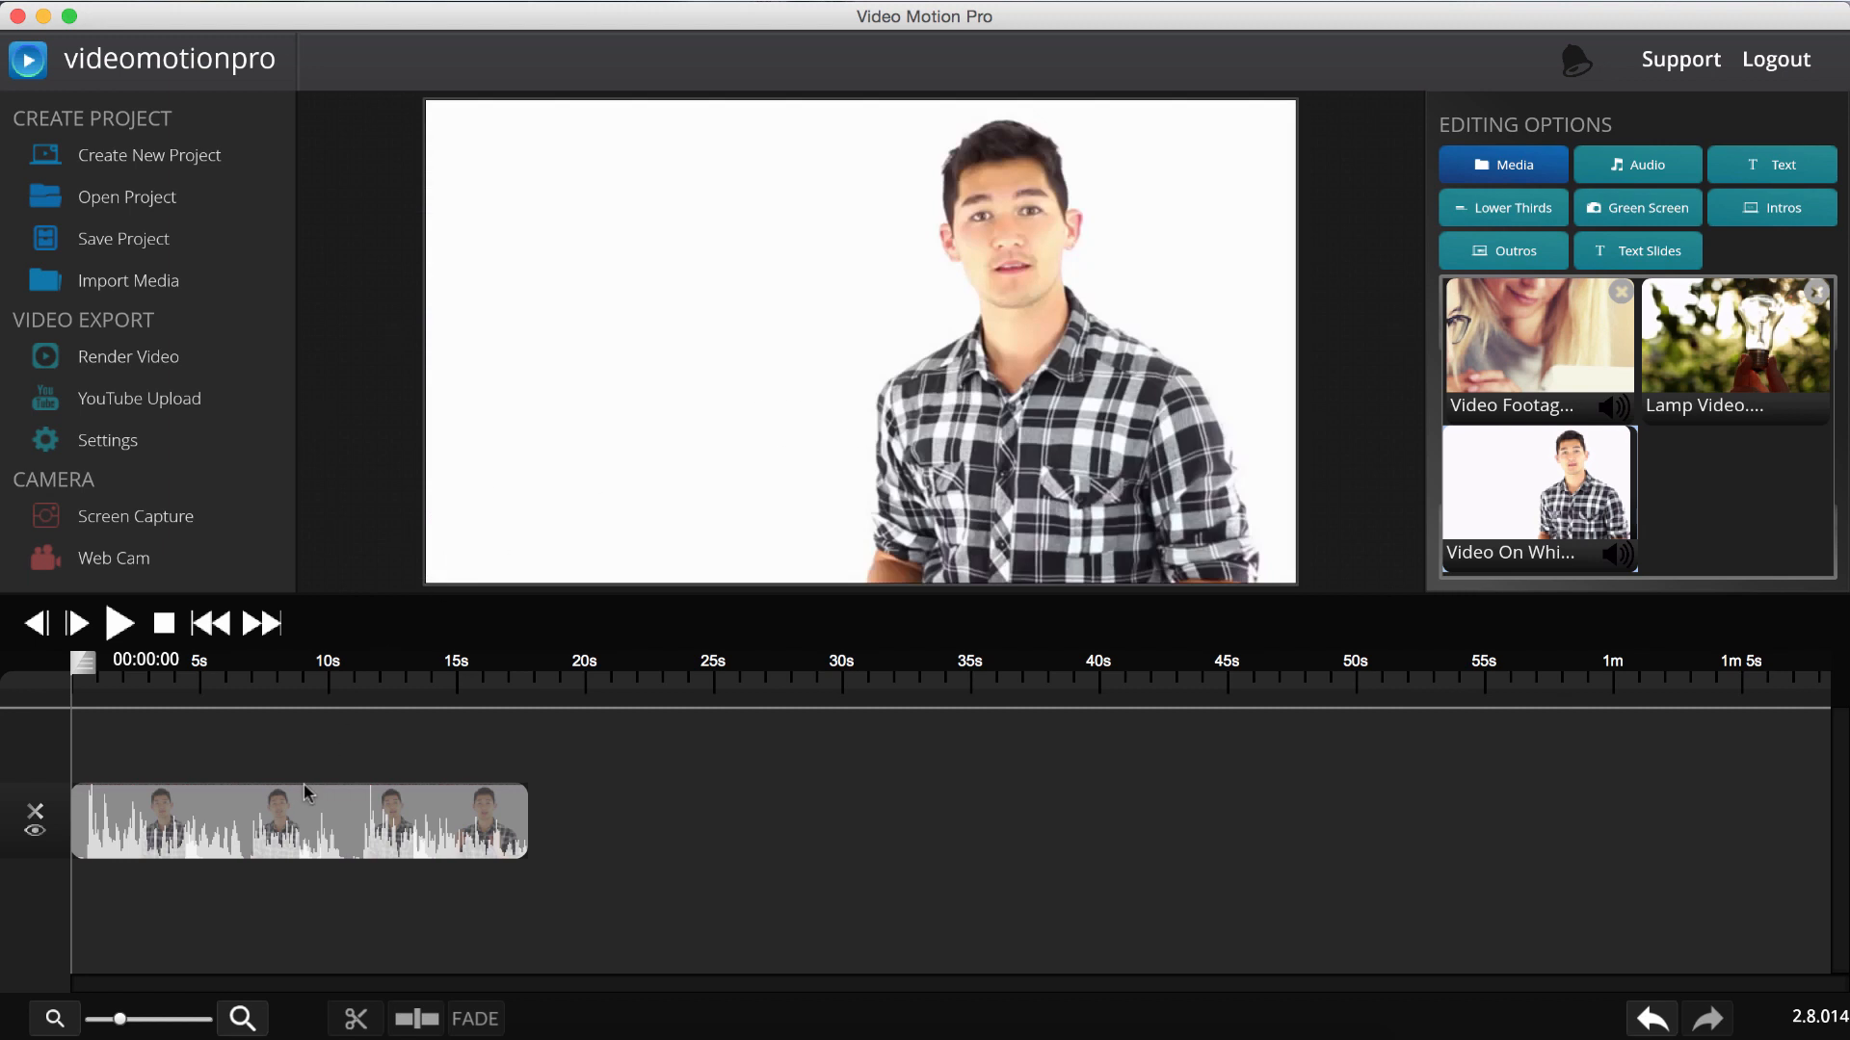
Cut the section between about 11 s and 13.98 s out of the presenter clip and undo the cut
left_click(185, 819)
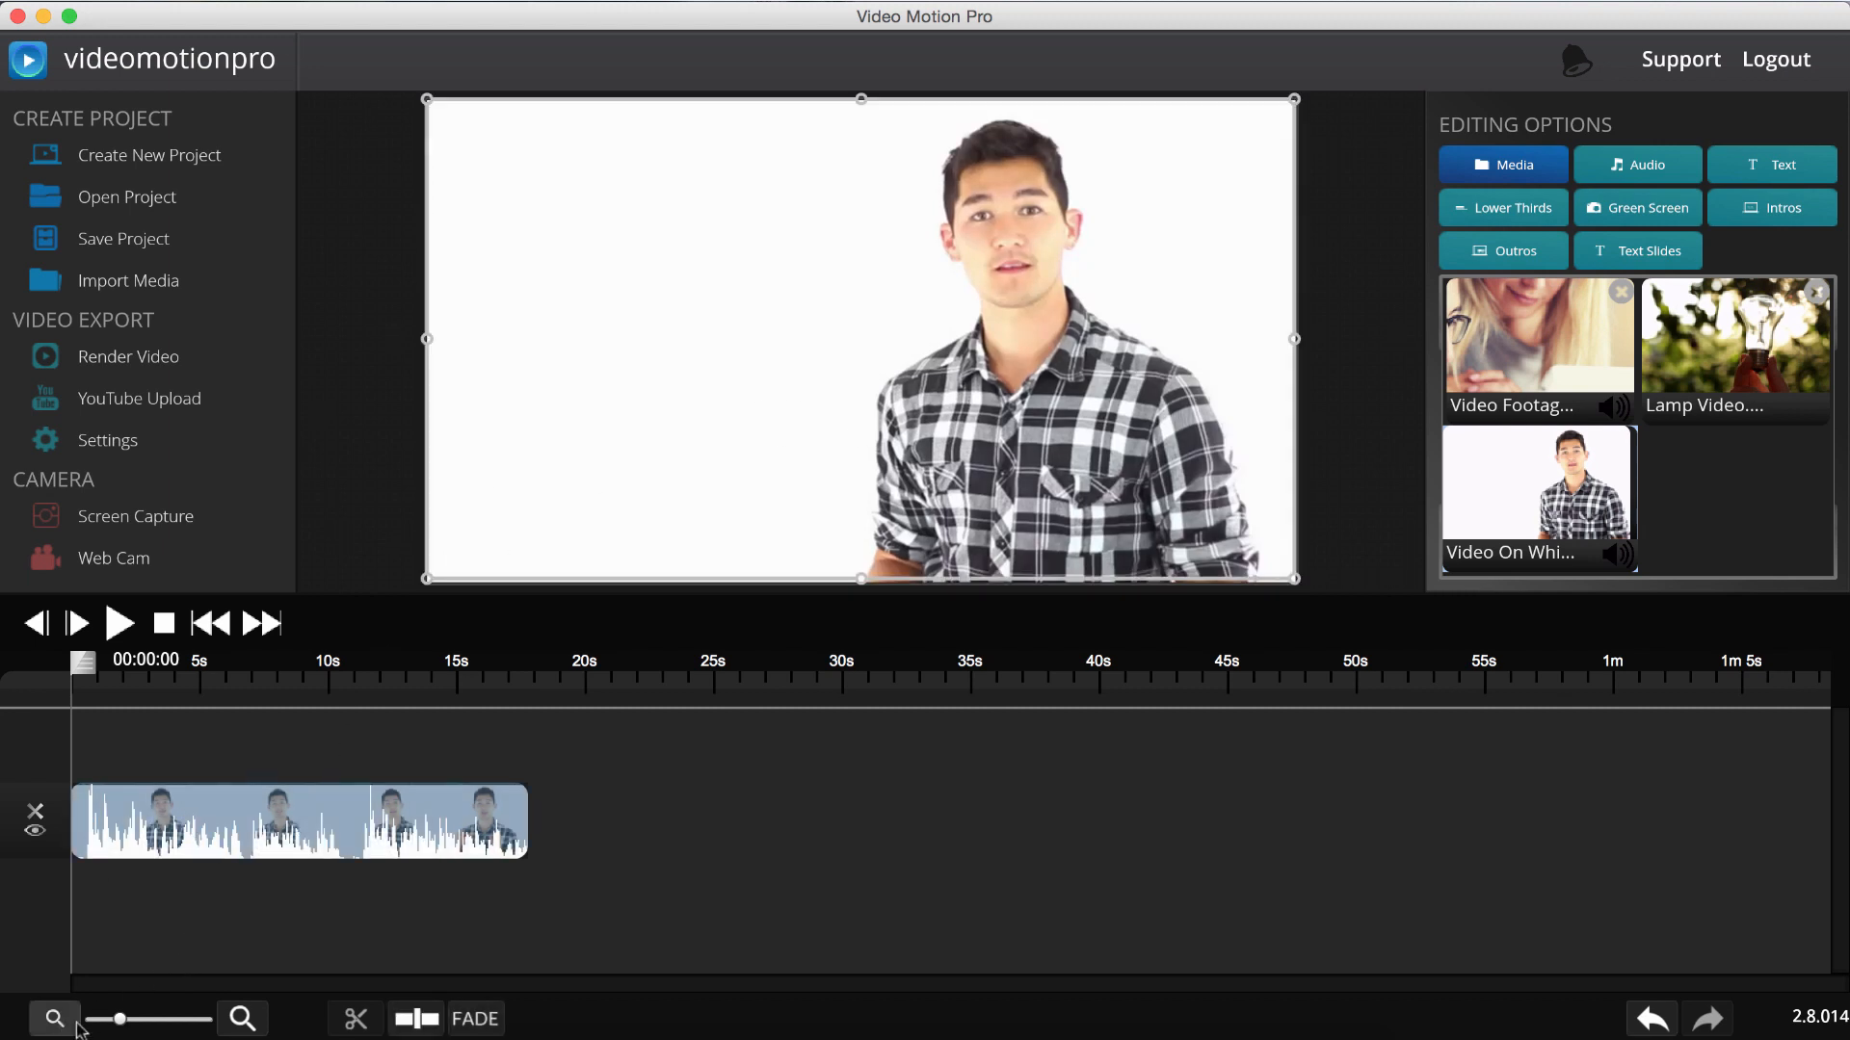
left_click(252, 1027)
left_click(254, 1028)
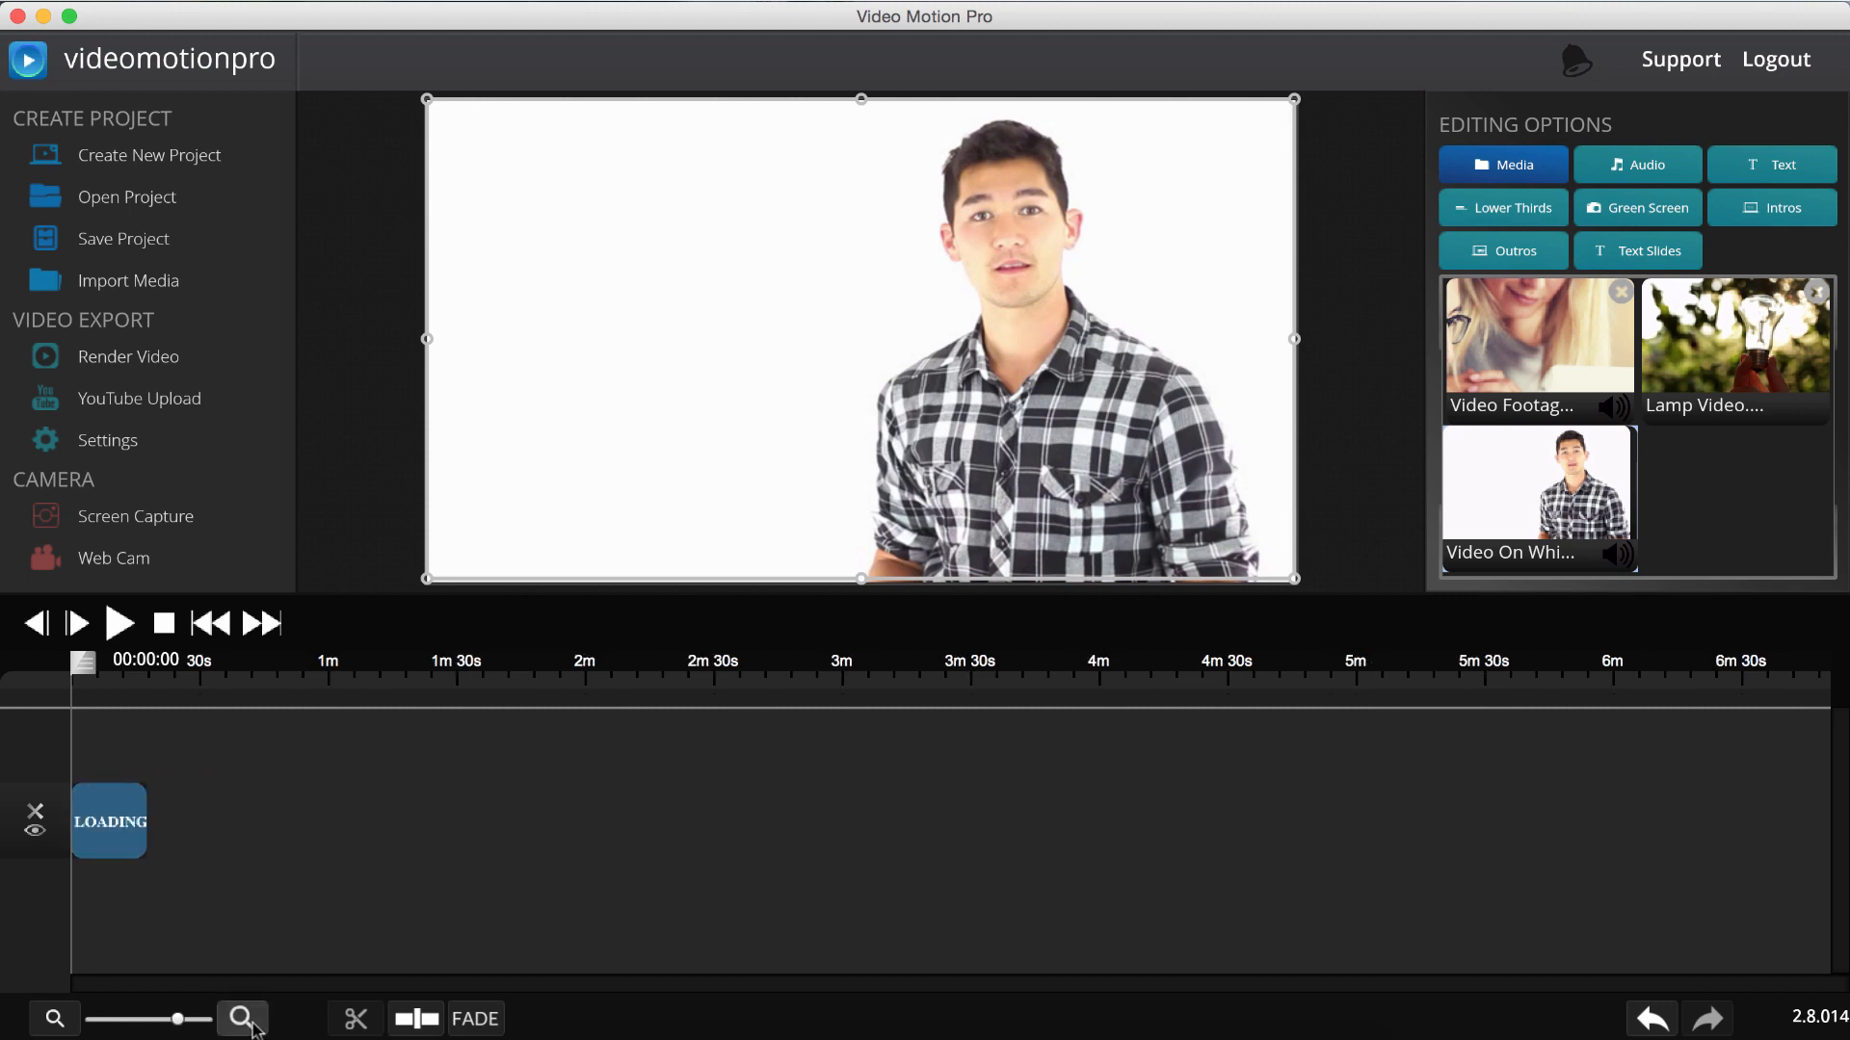
left_click(55, 1019)
left_click(55, 1021)
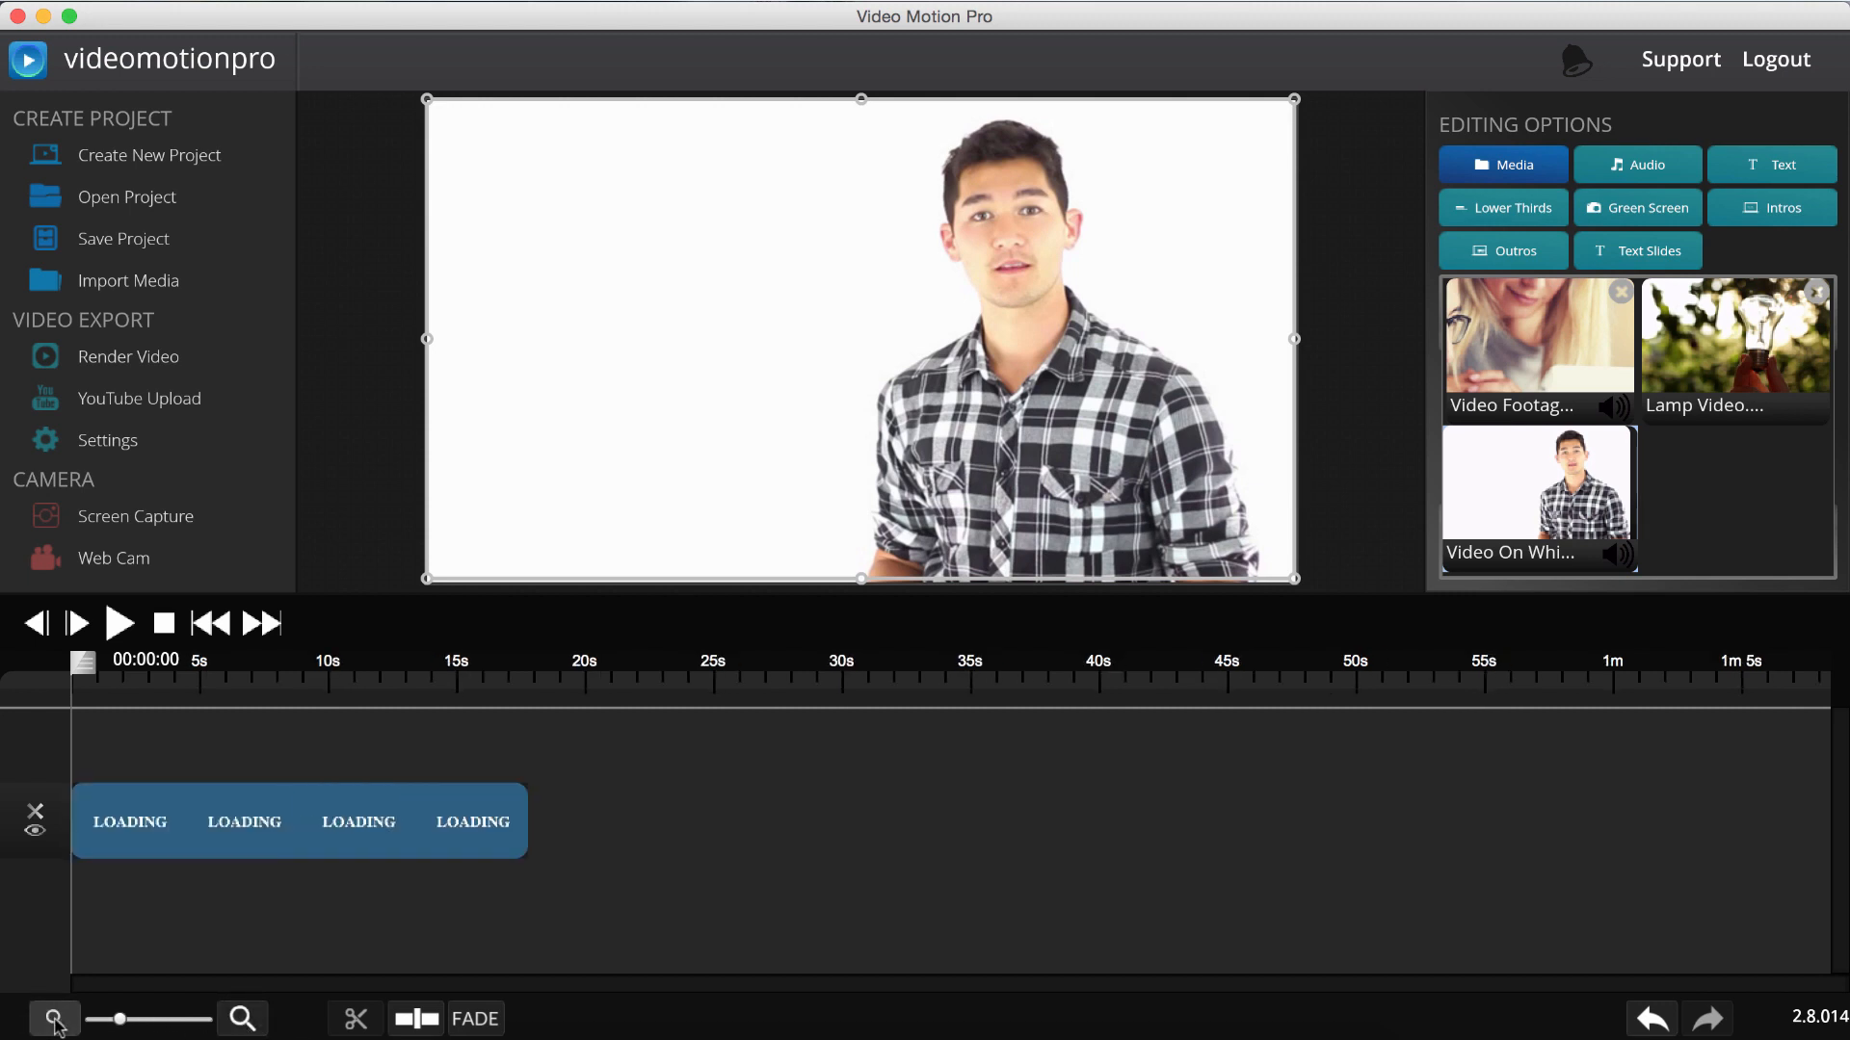
left_click(55, 1022)
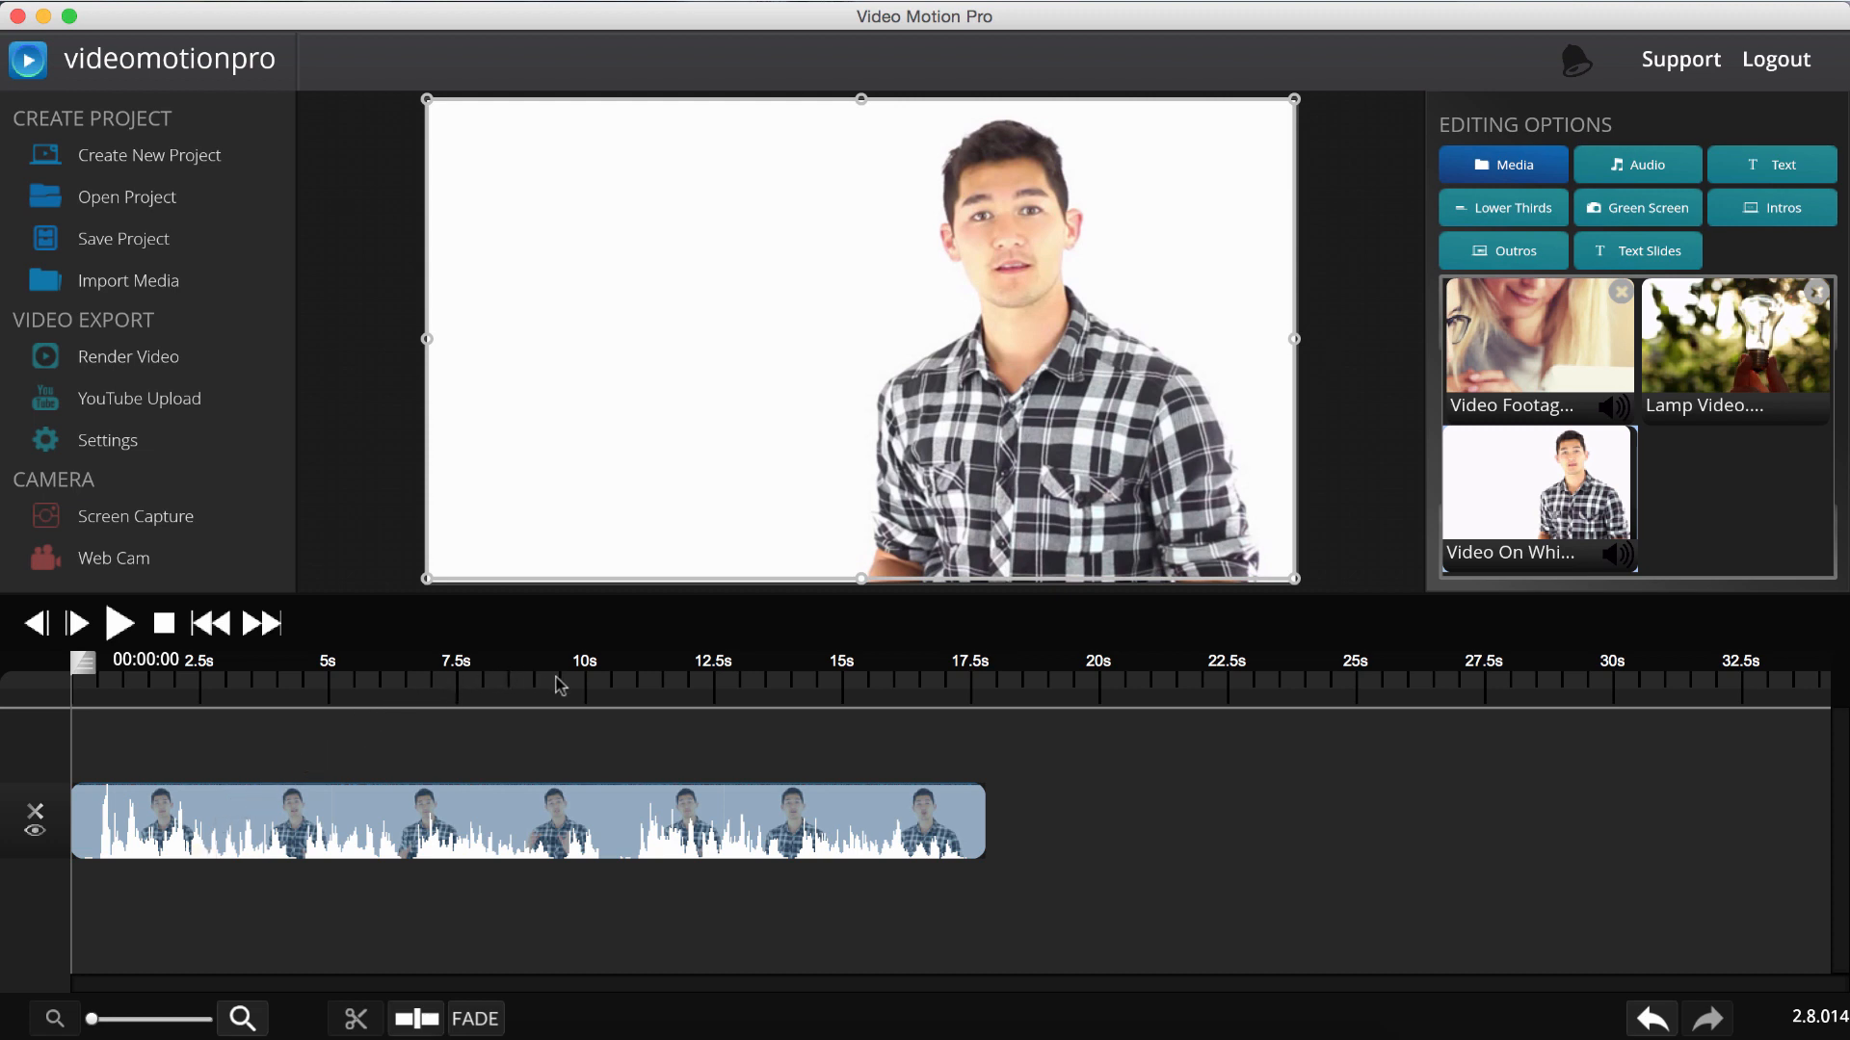
left_click(604, 690)
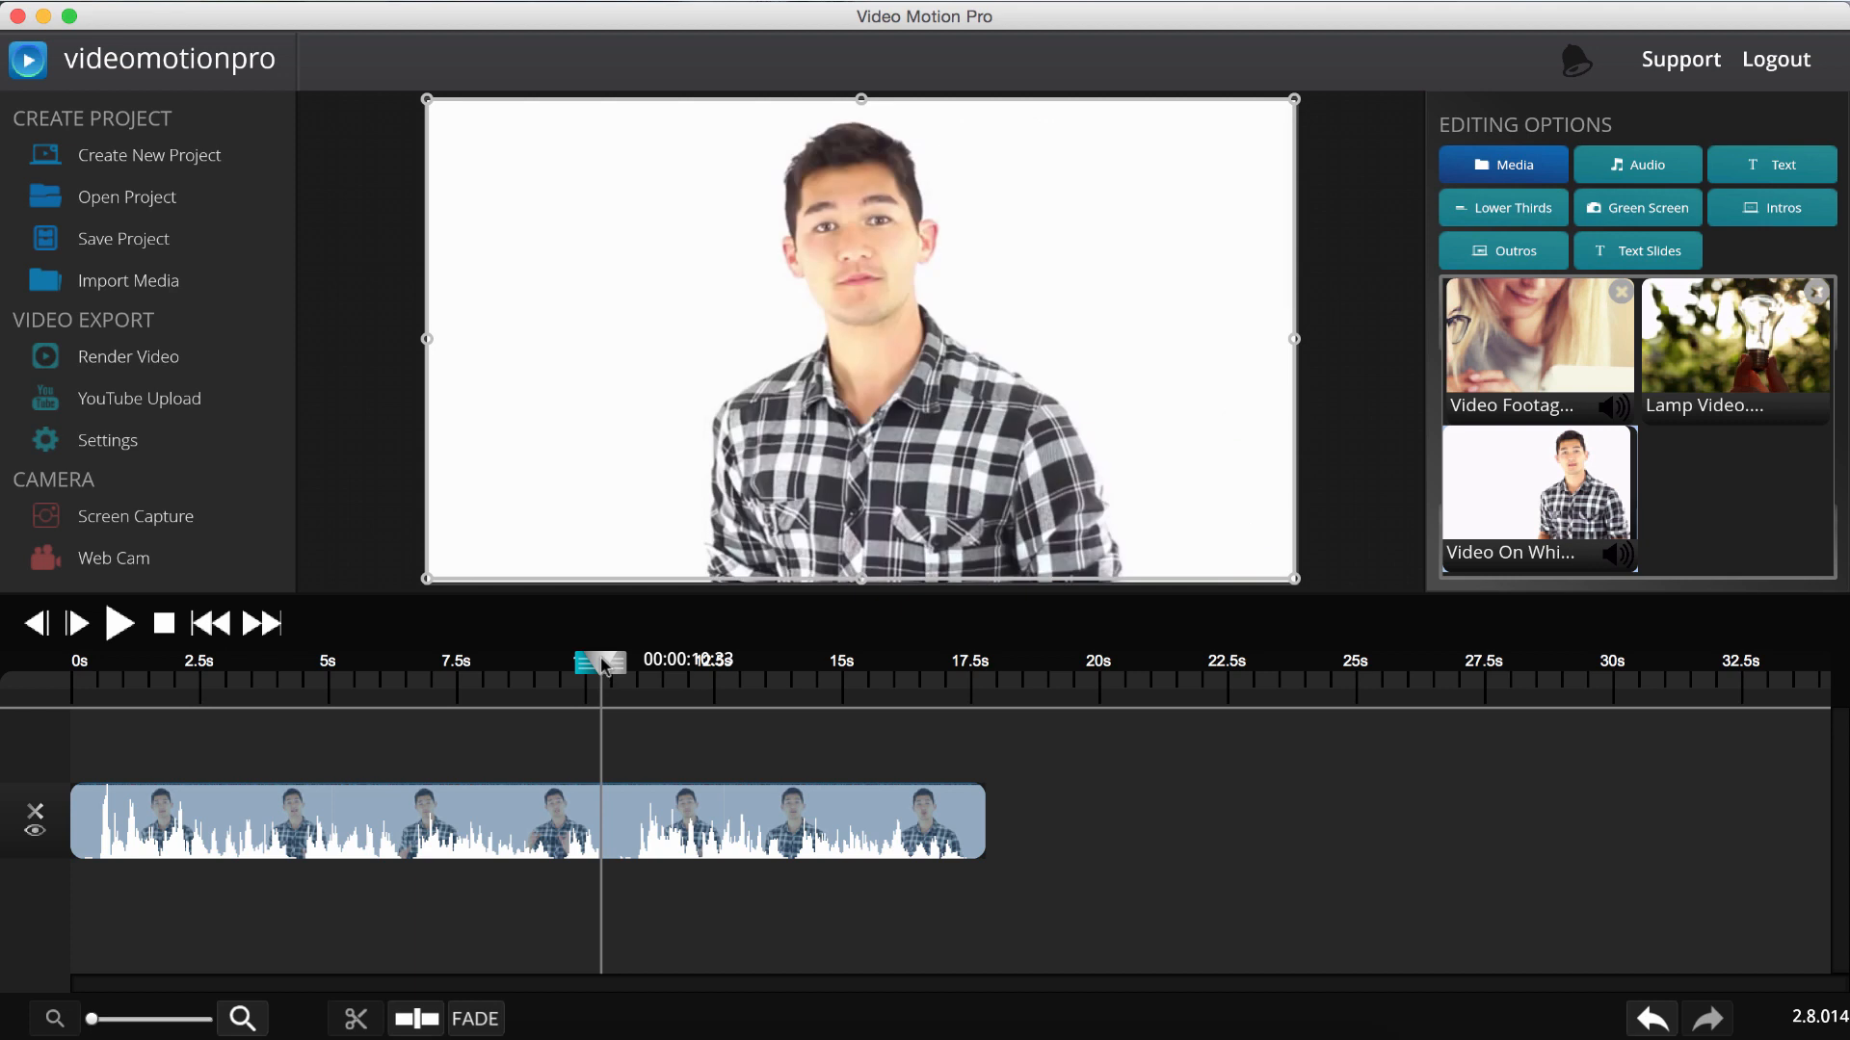
mouse_move(604, 667)
left_mouse_down()
mouse_move(825, 694)
mouse_move(792, 665)
left_mouse_up()
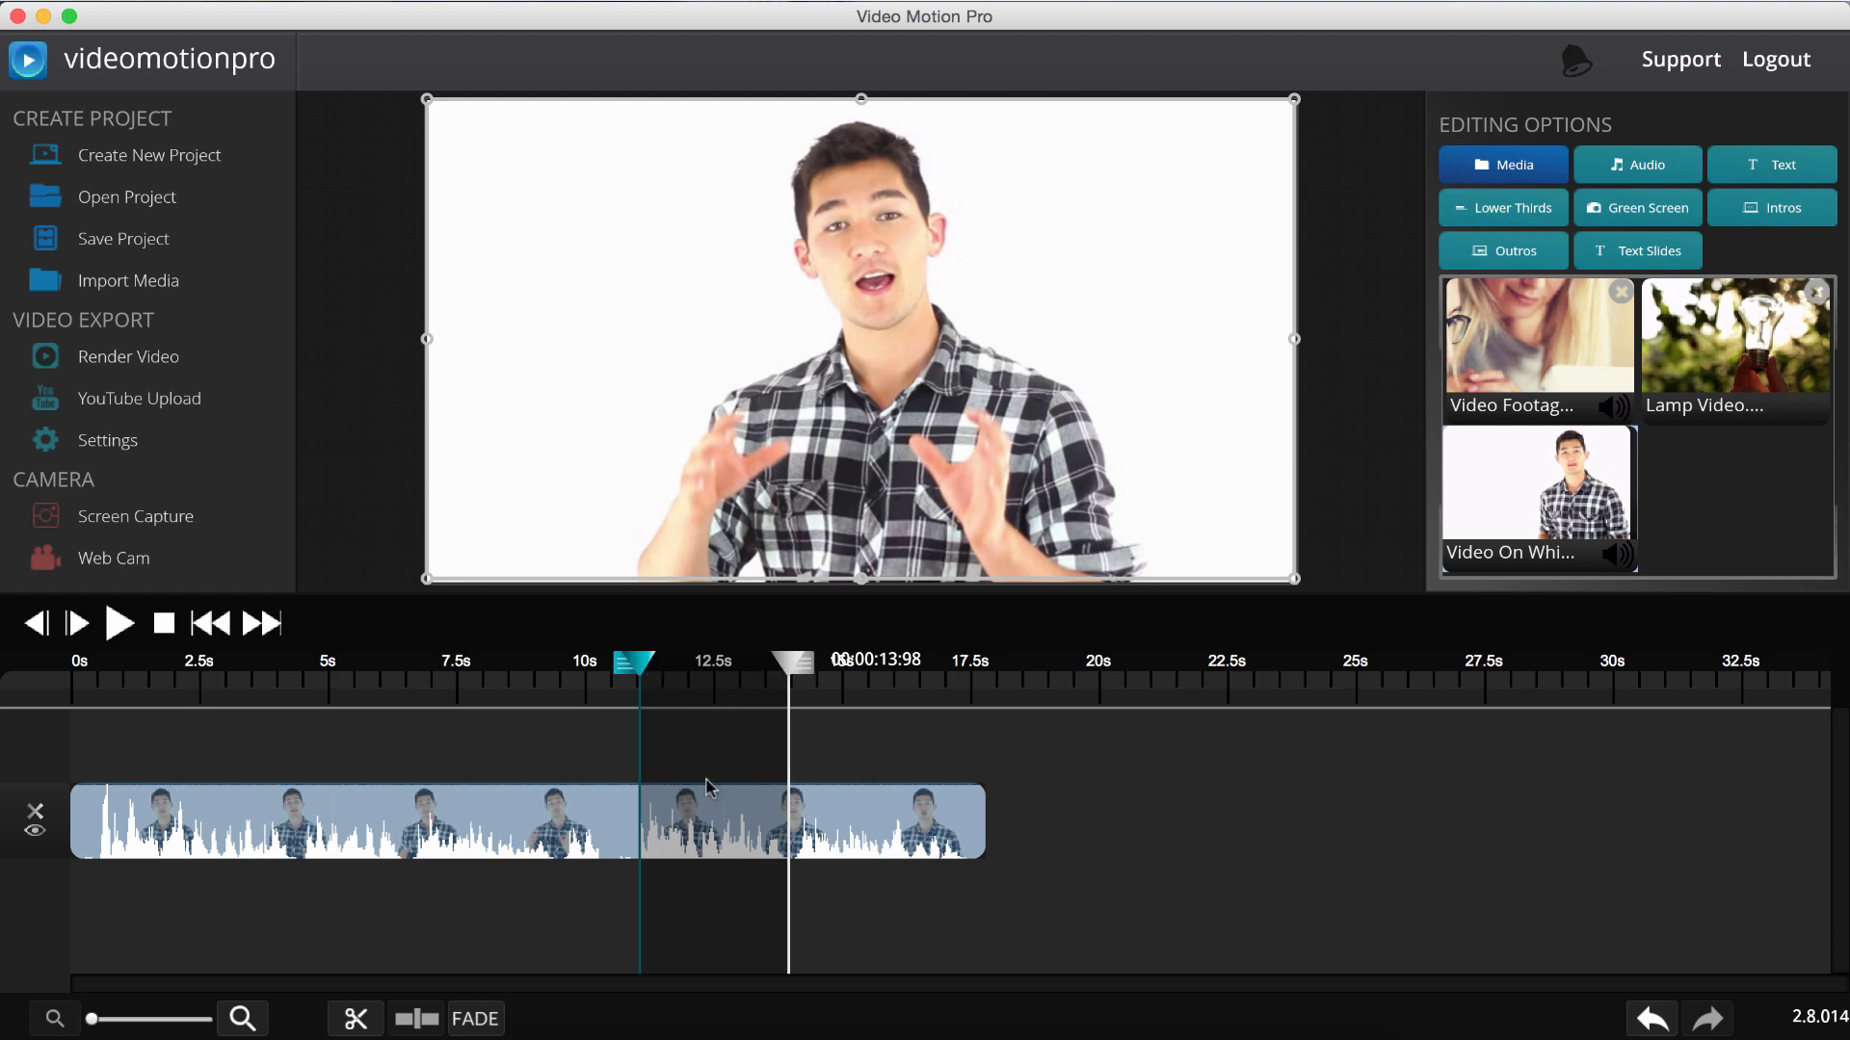
left_click(358, 1021)
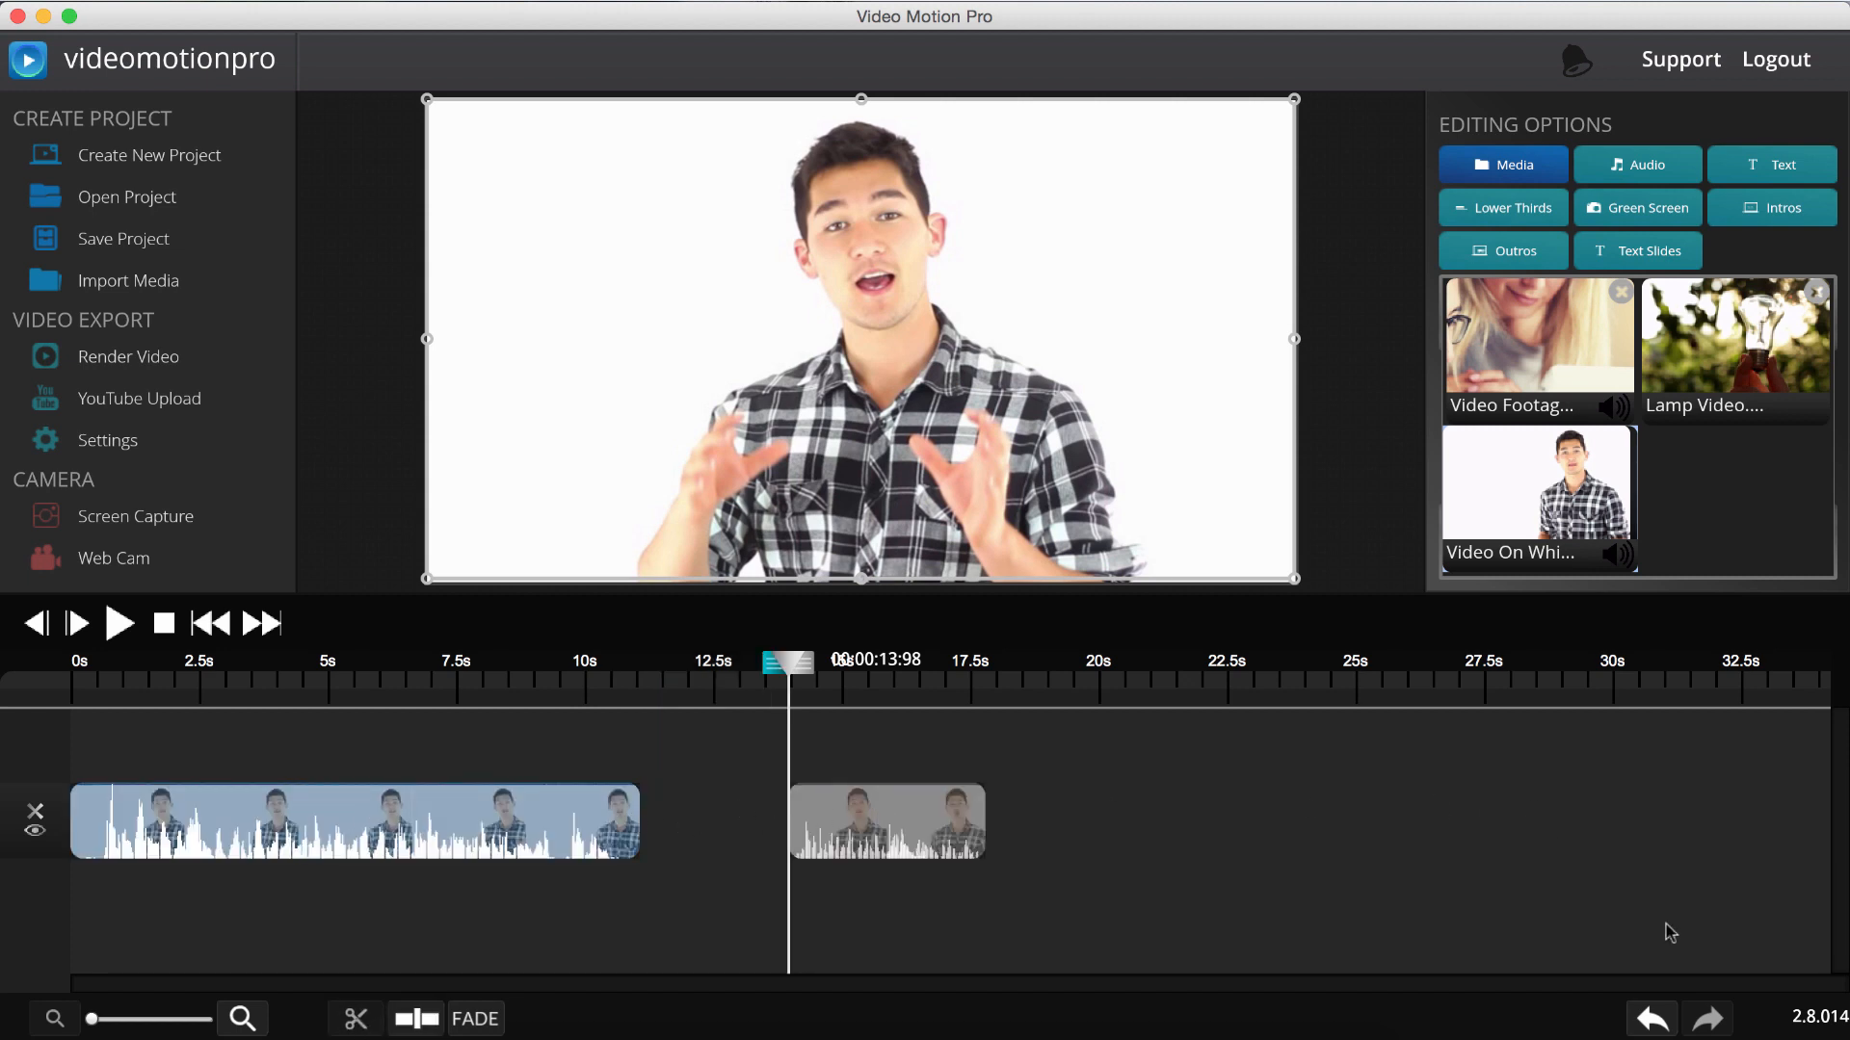
left_click(1652, 1019)
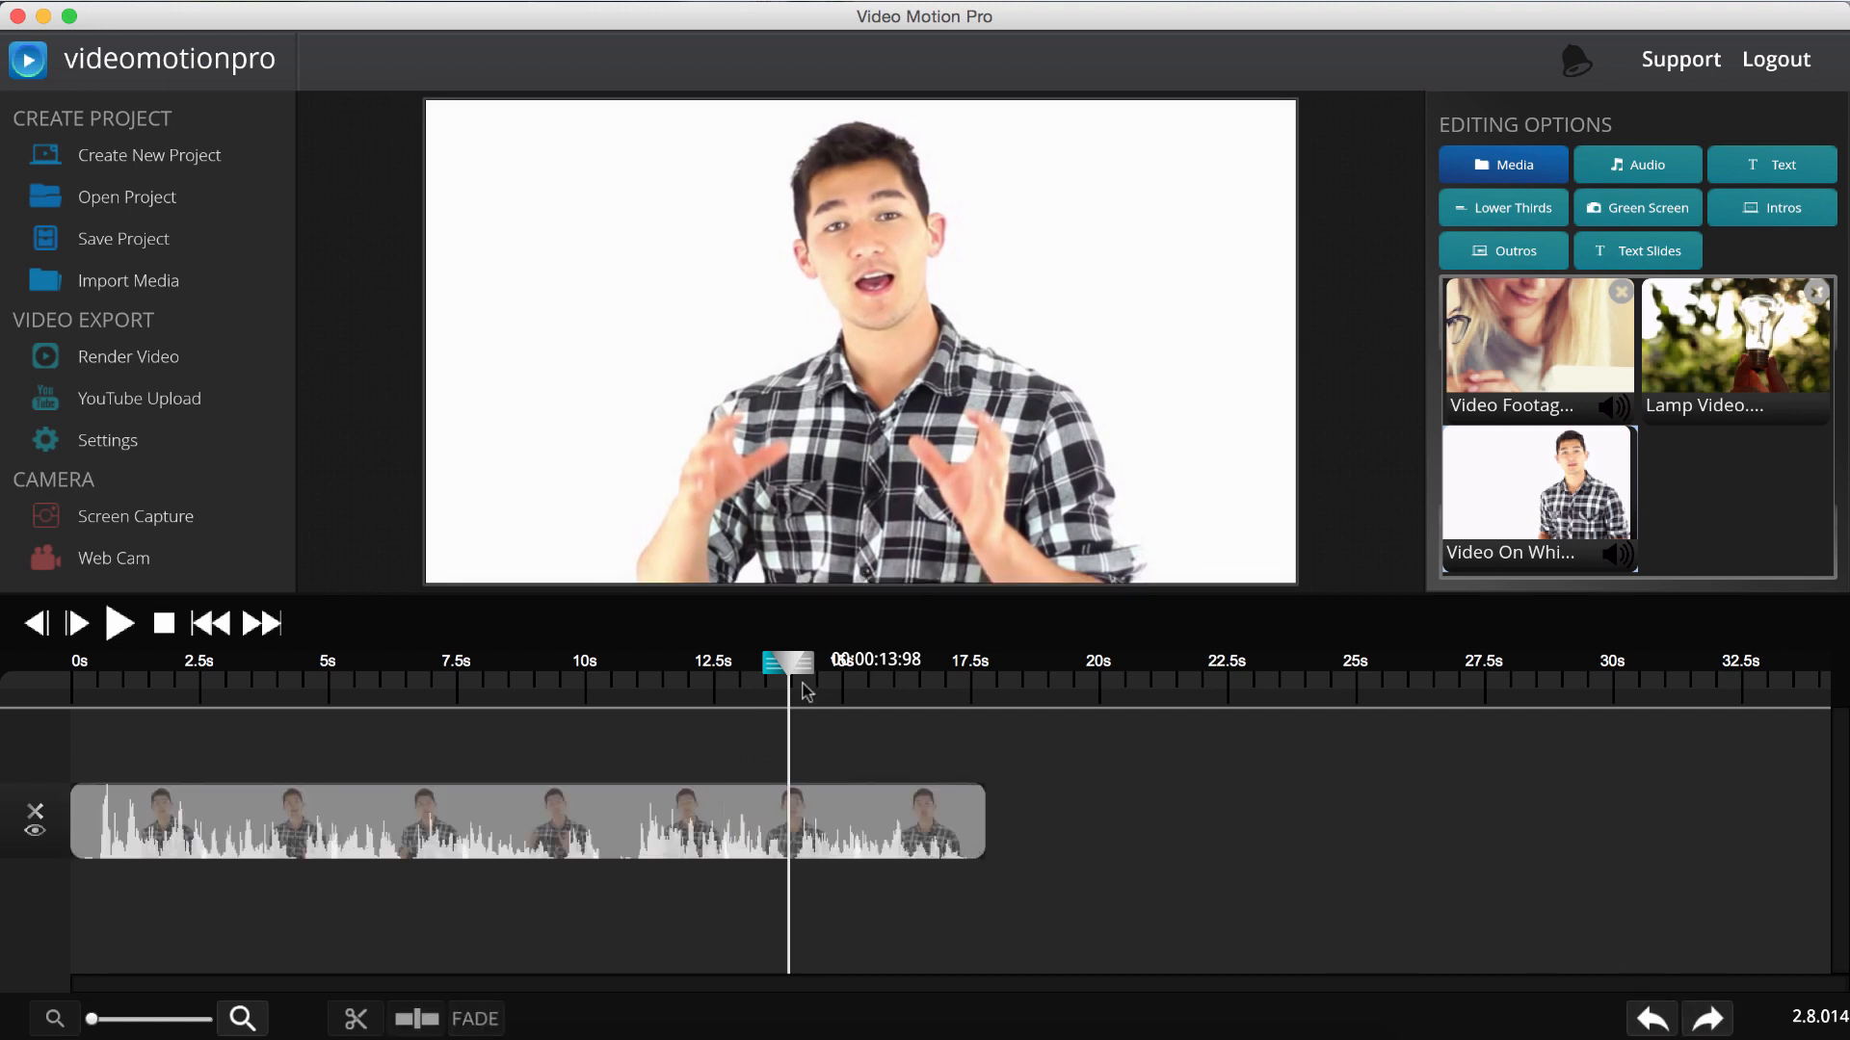
Split the presenter clip at 4.45 s
left_click_drag(787, 663, 298, 708)
left_click(389, 823)
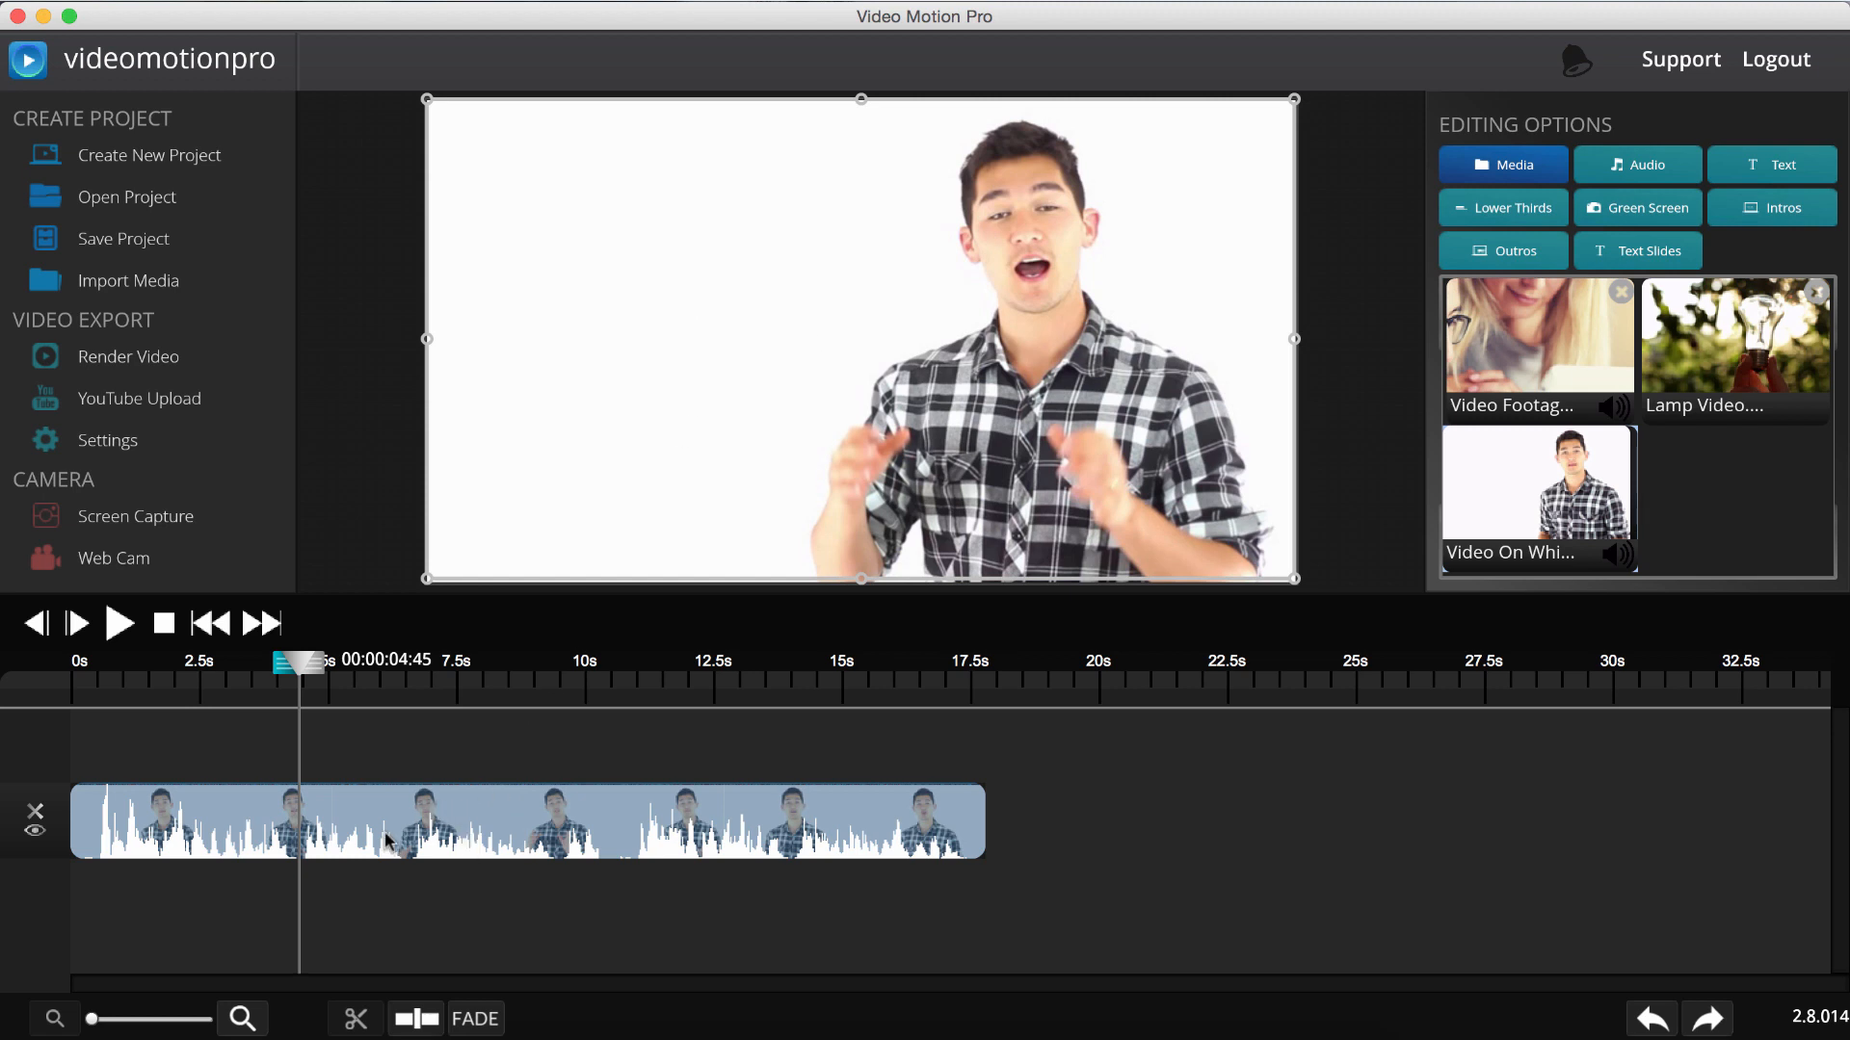
left_click(416, 1018)
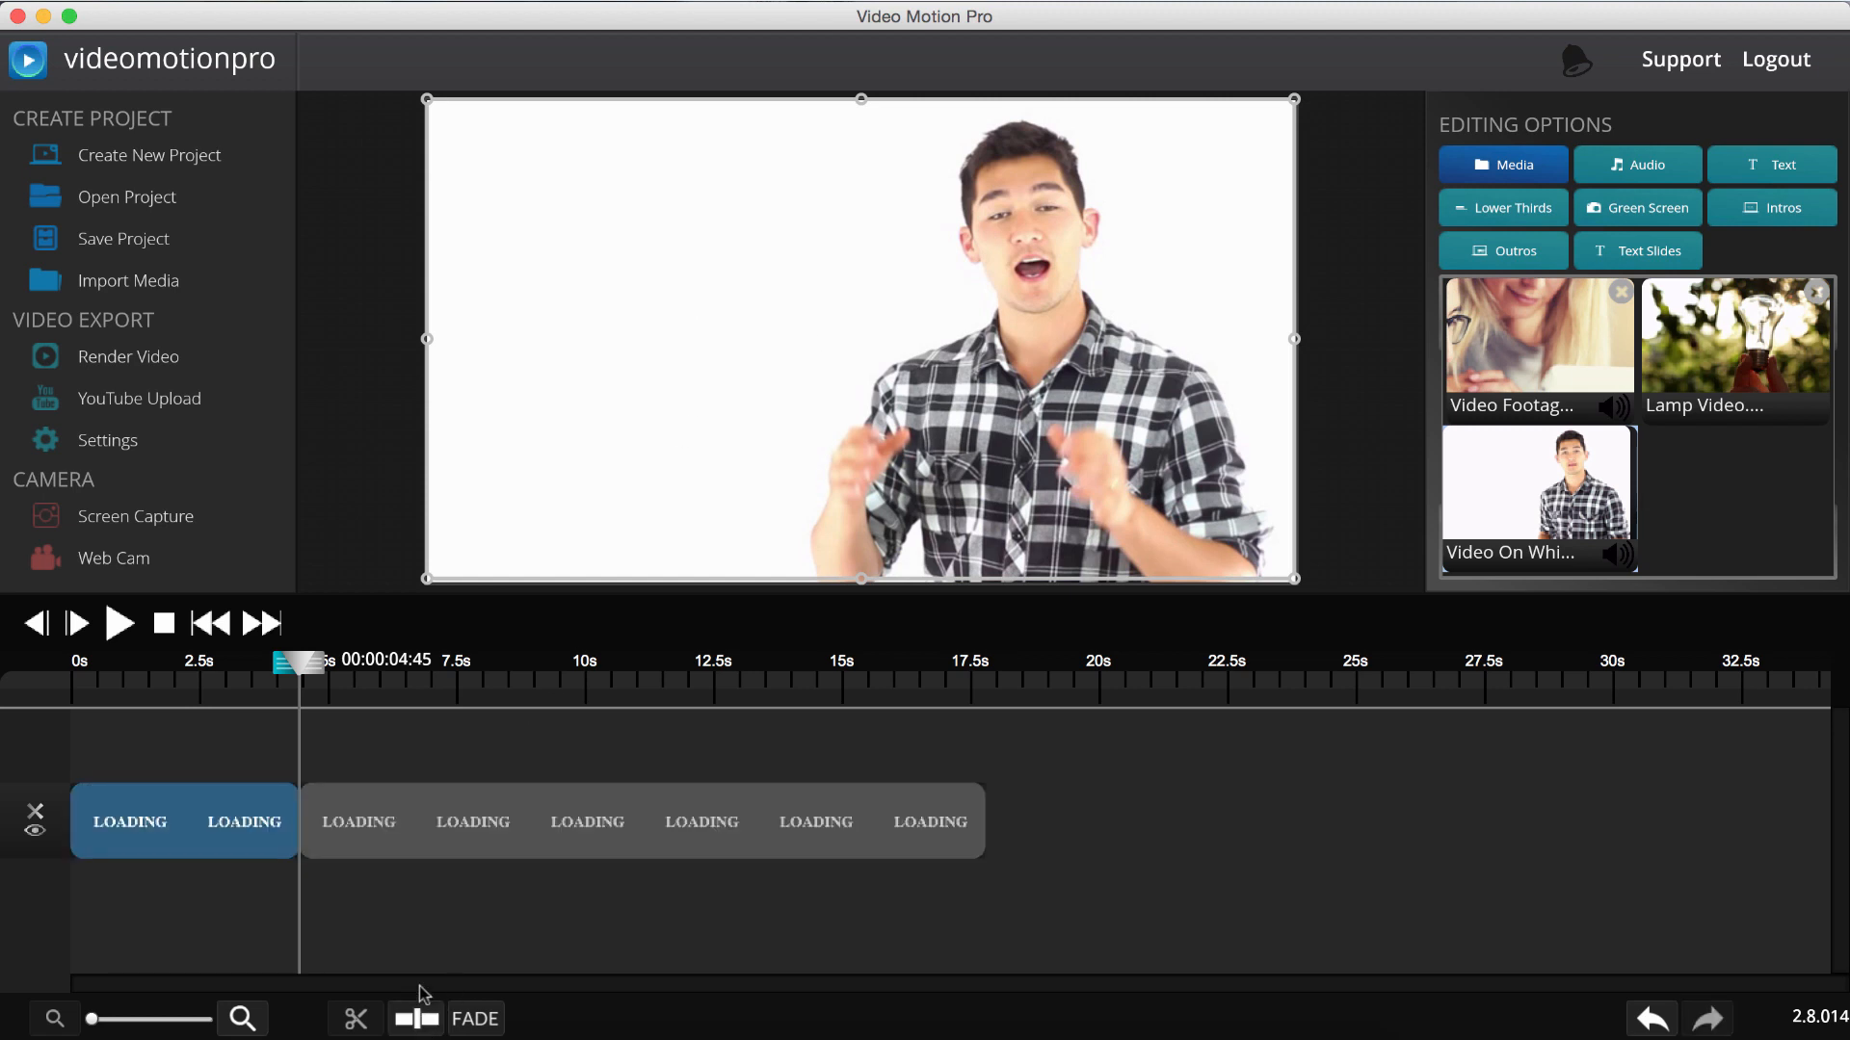
left_click_drag(382, 827, 442, 854)
left_click(212, 826)
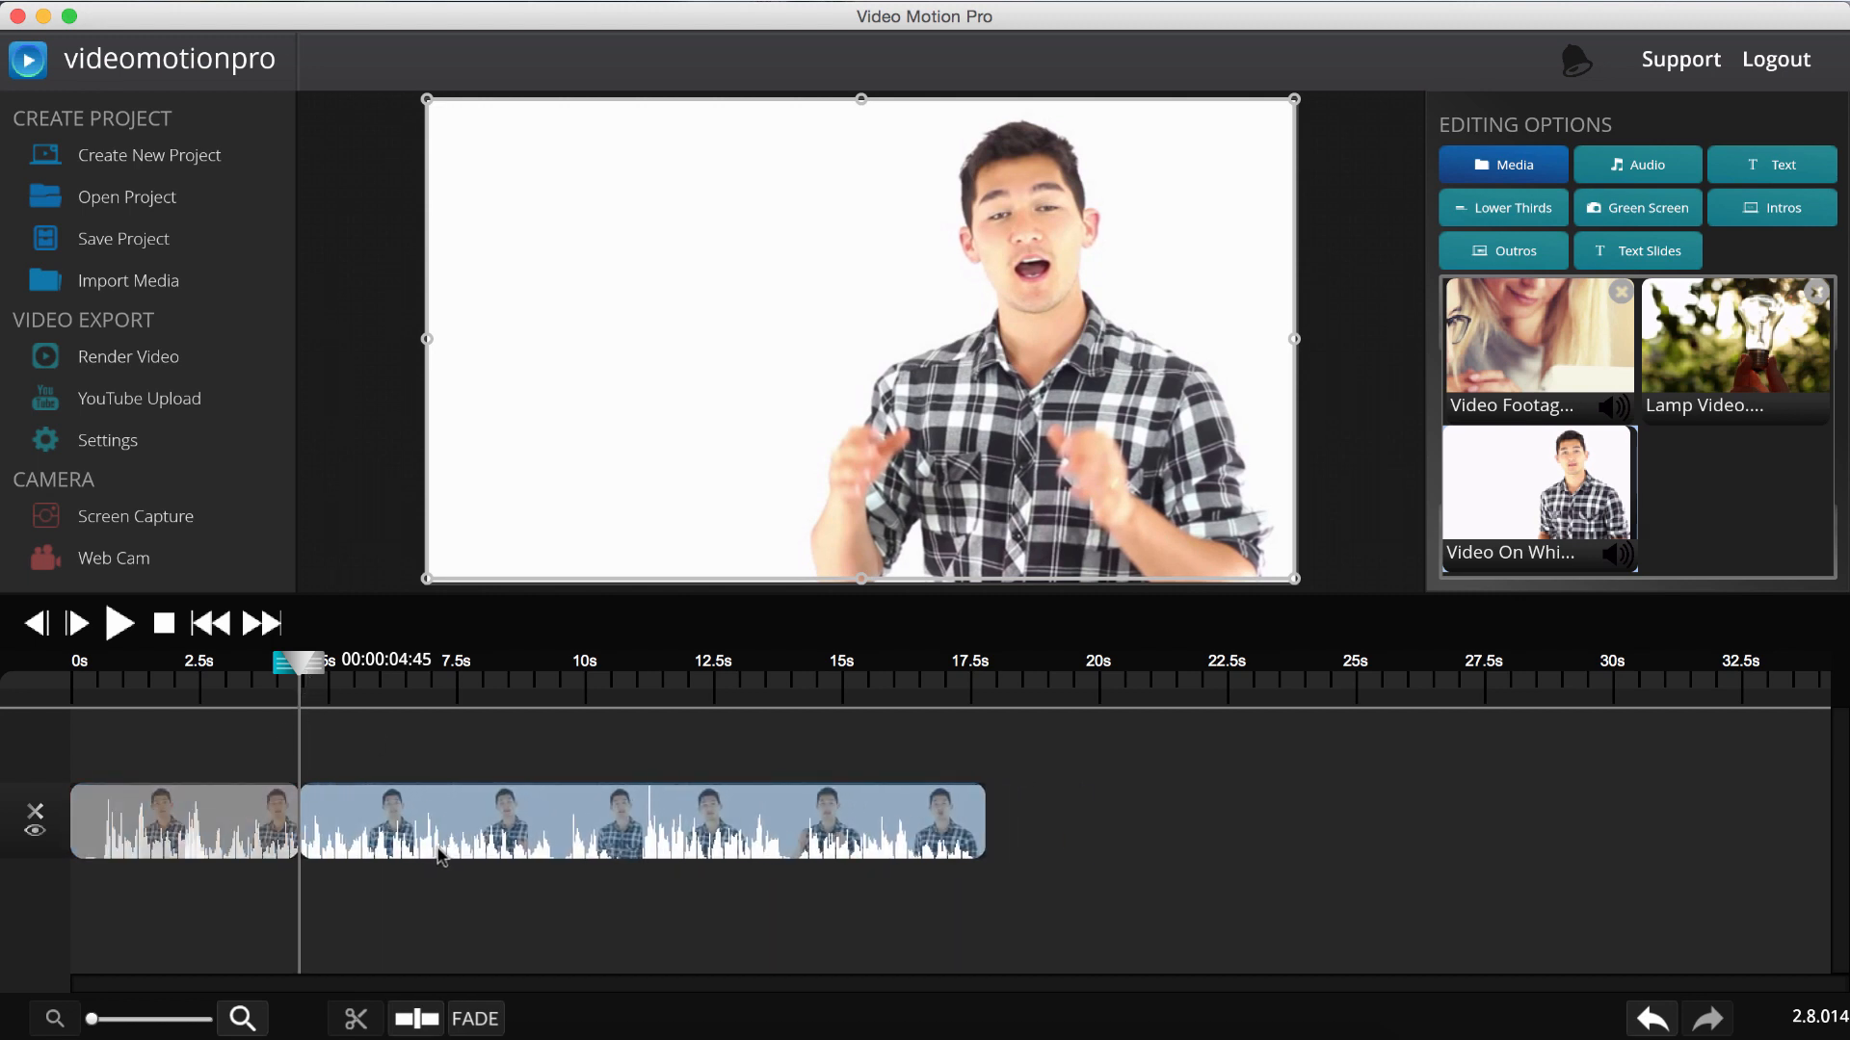
Enlarge the presenter segment after the 4.45 s split to about 1.3 times the frame, keeping the presenter's face and torso in view
left_click_drag(306, 663, 332, 663)
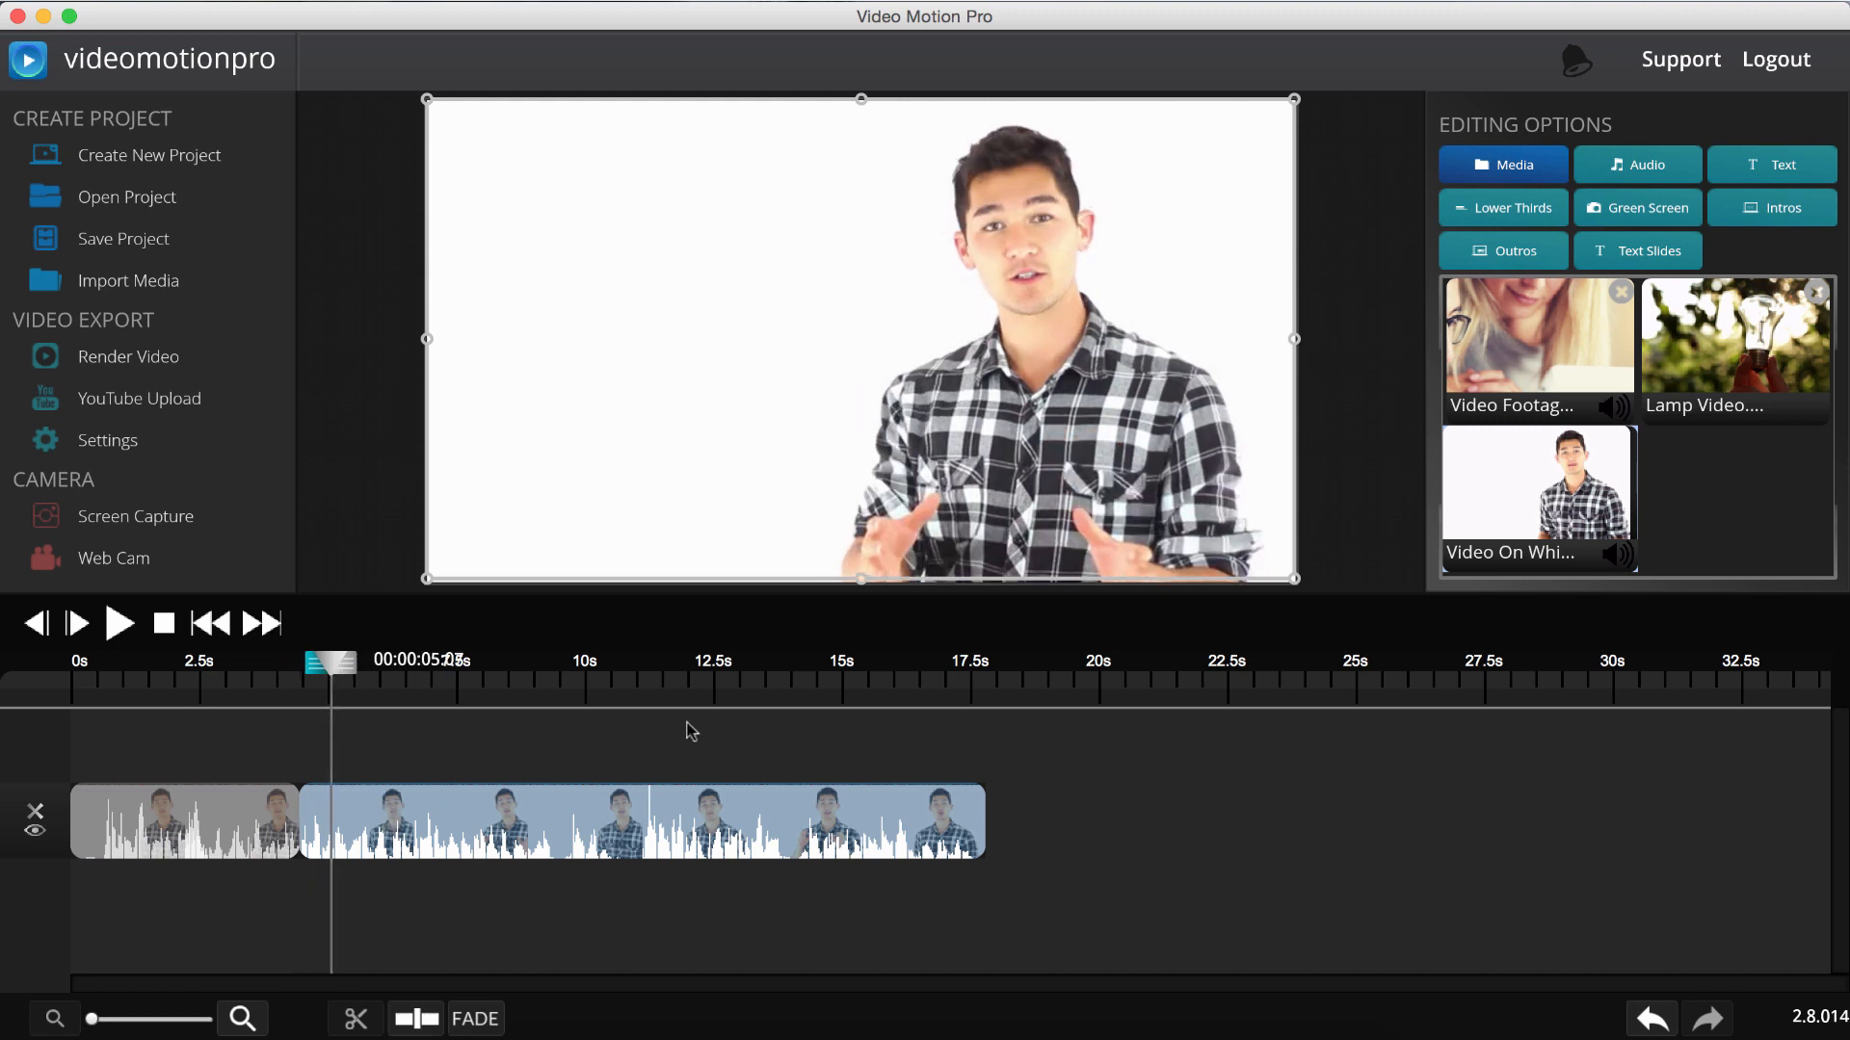
left_click_drag(1139, 503, 1439, 709)
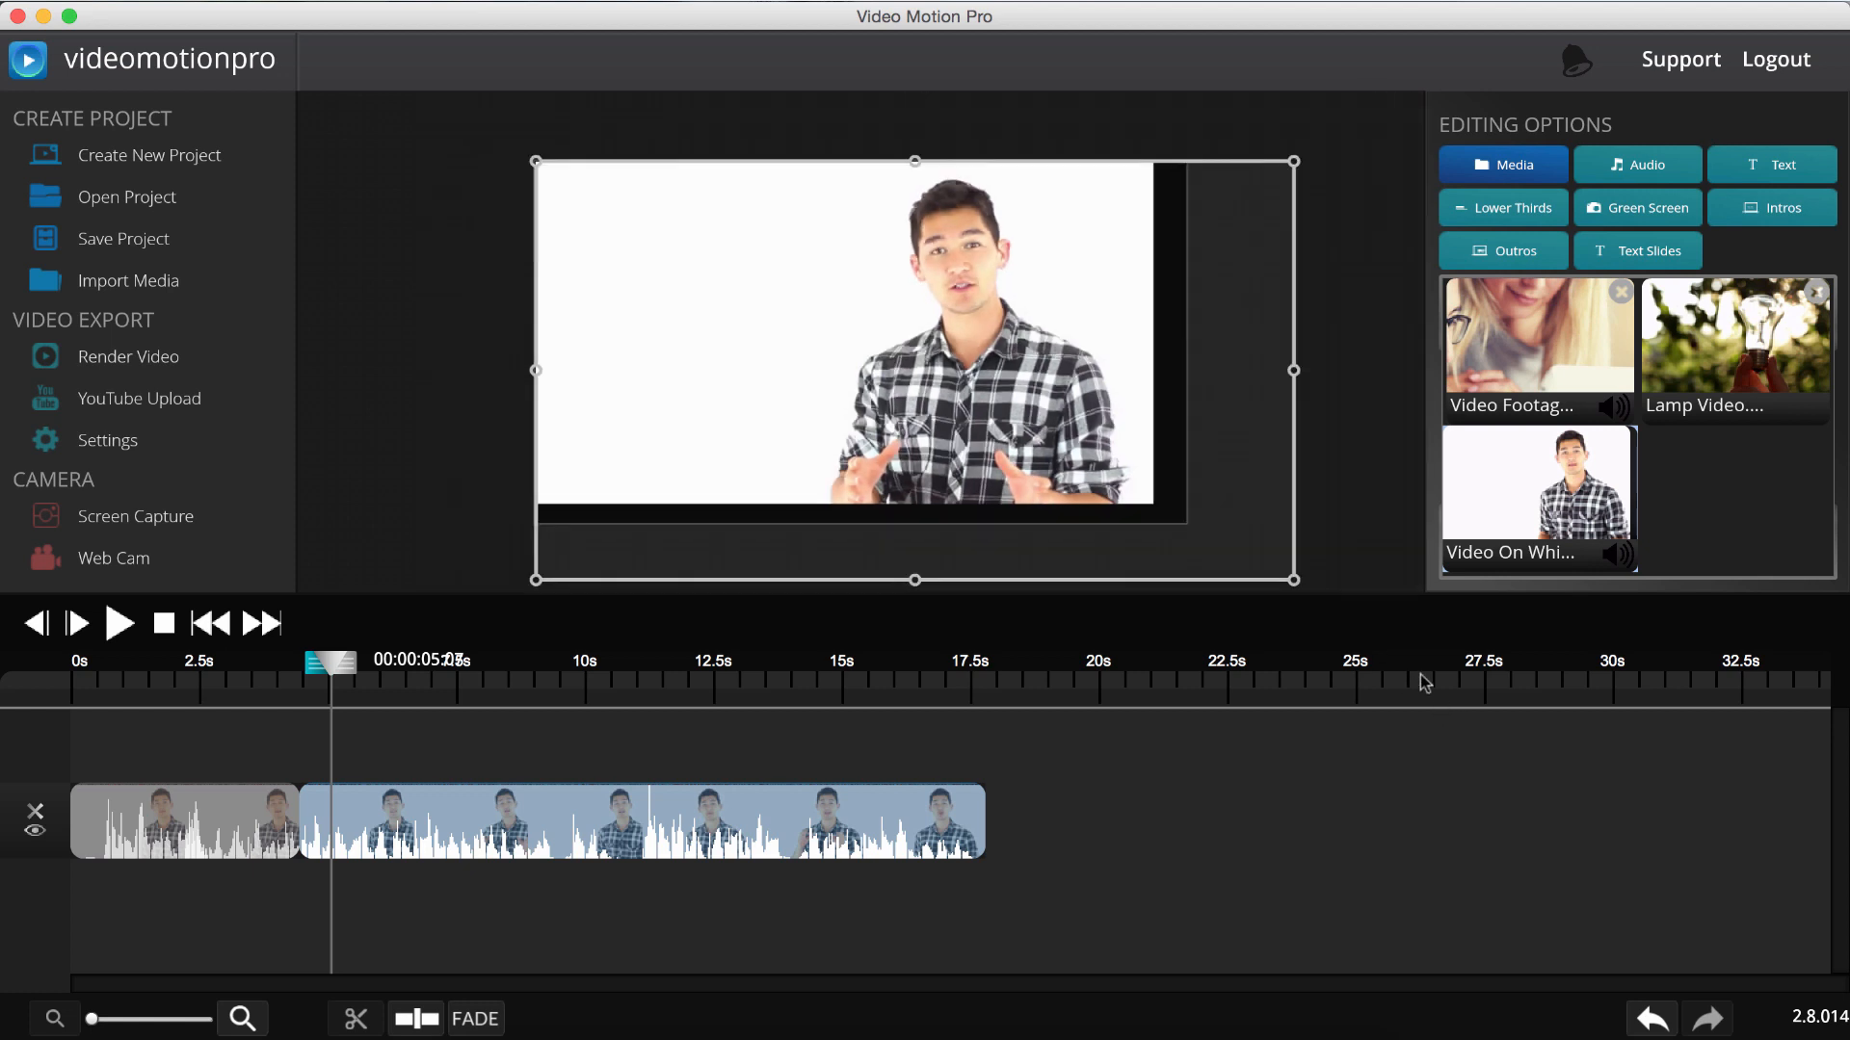
left_click_drag(1186, 479, 1128, 459)
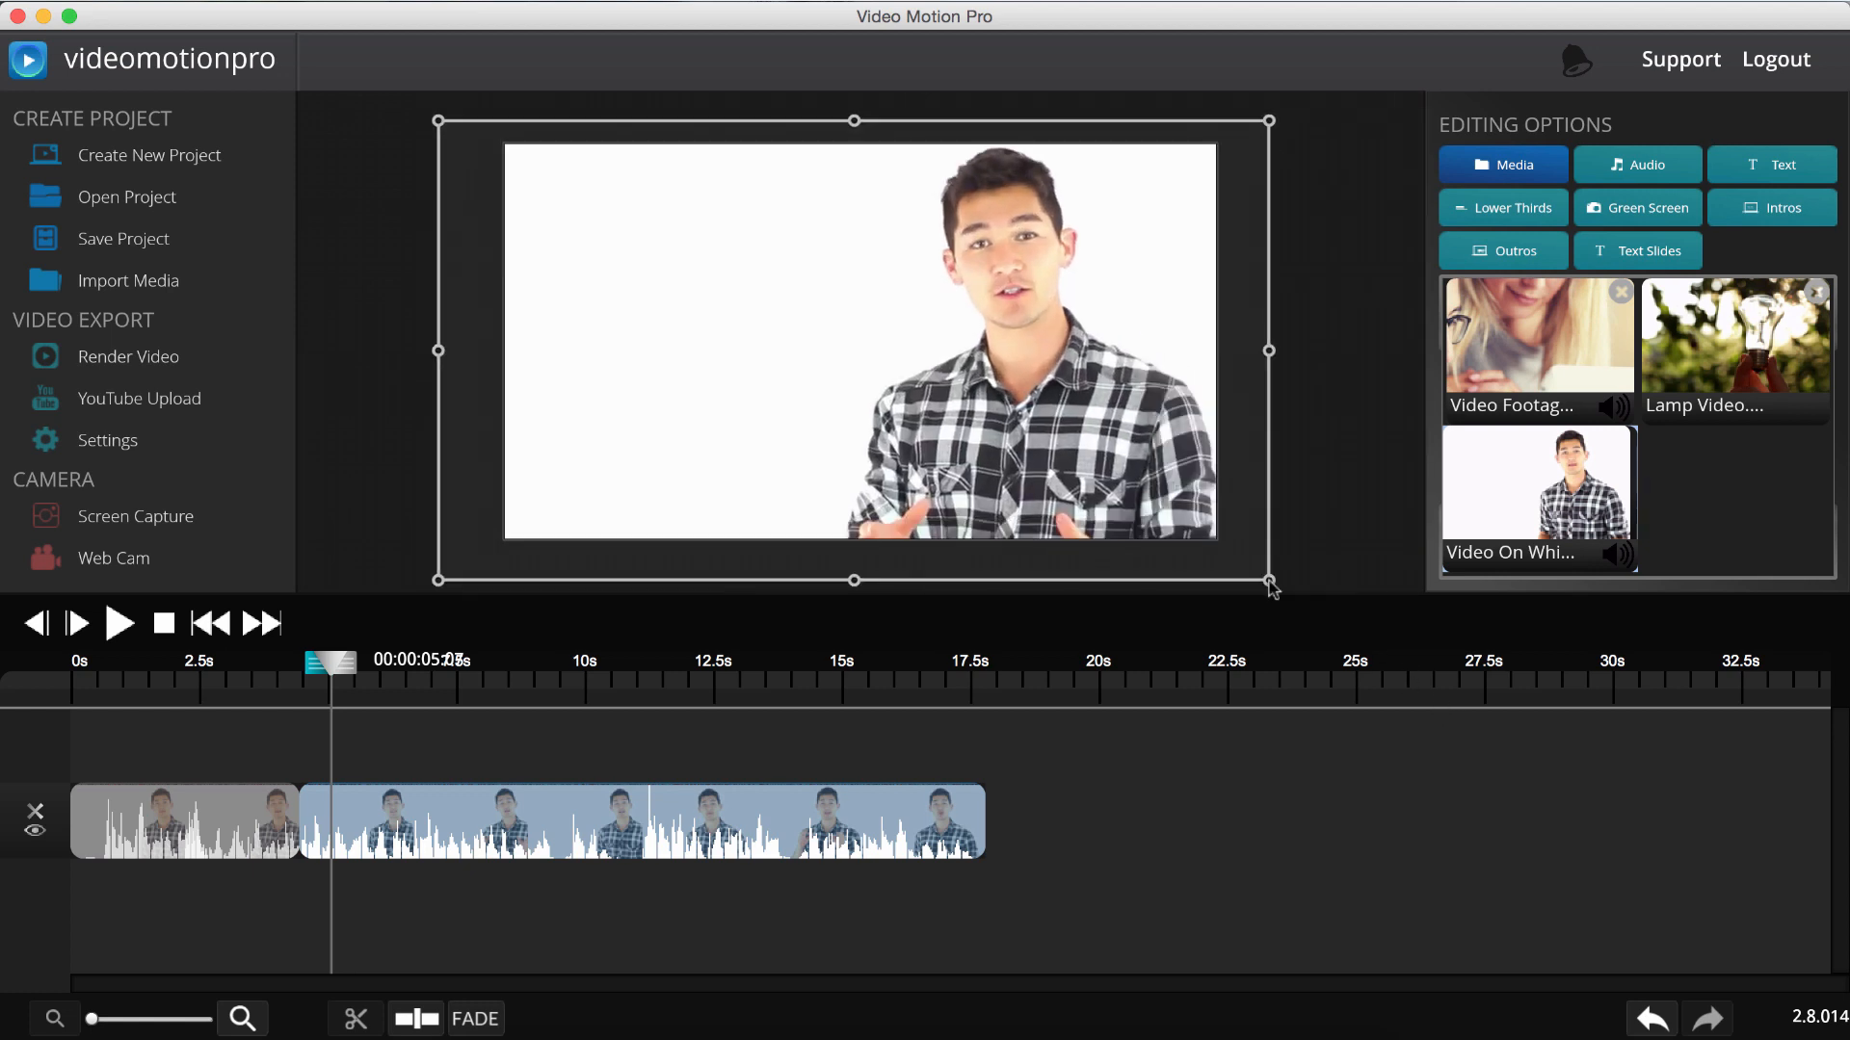
left_click_drag(1271, 582, 1162, 510)
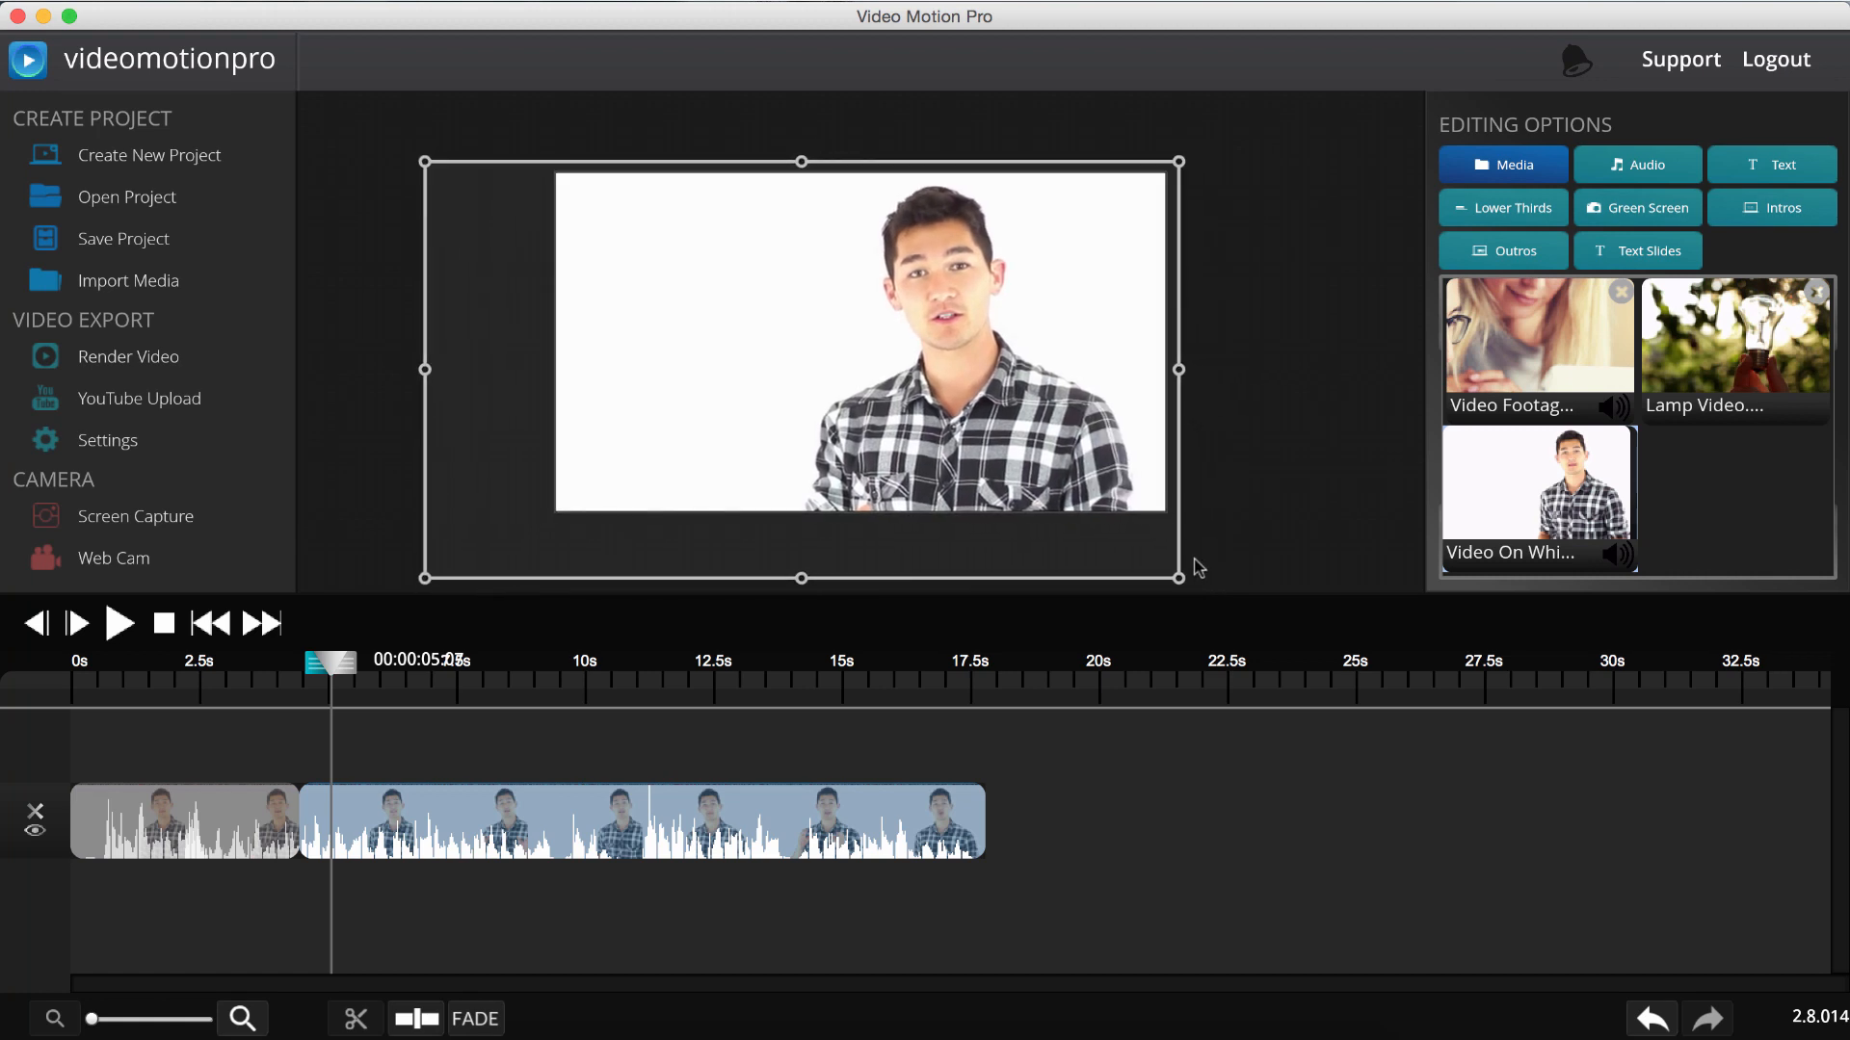
left_click_drag(1182, 581, 1140, 541)
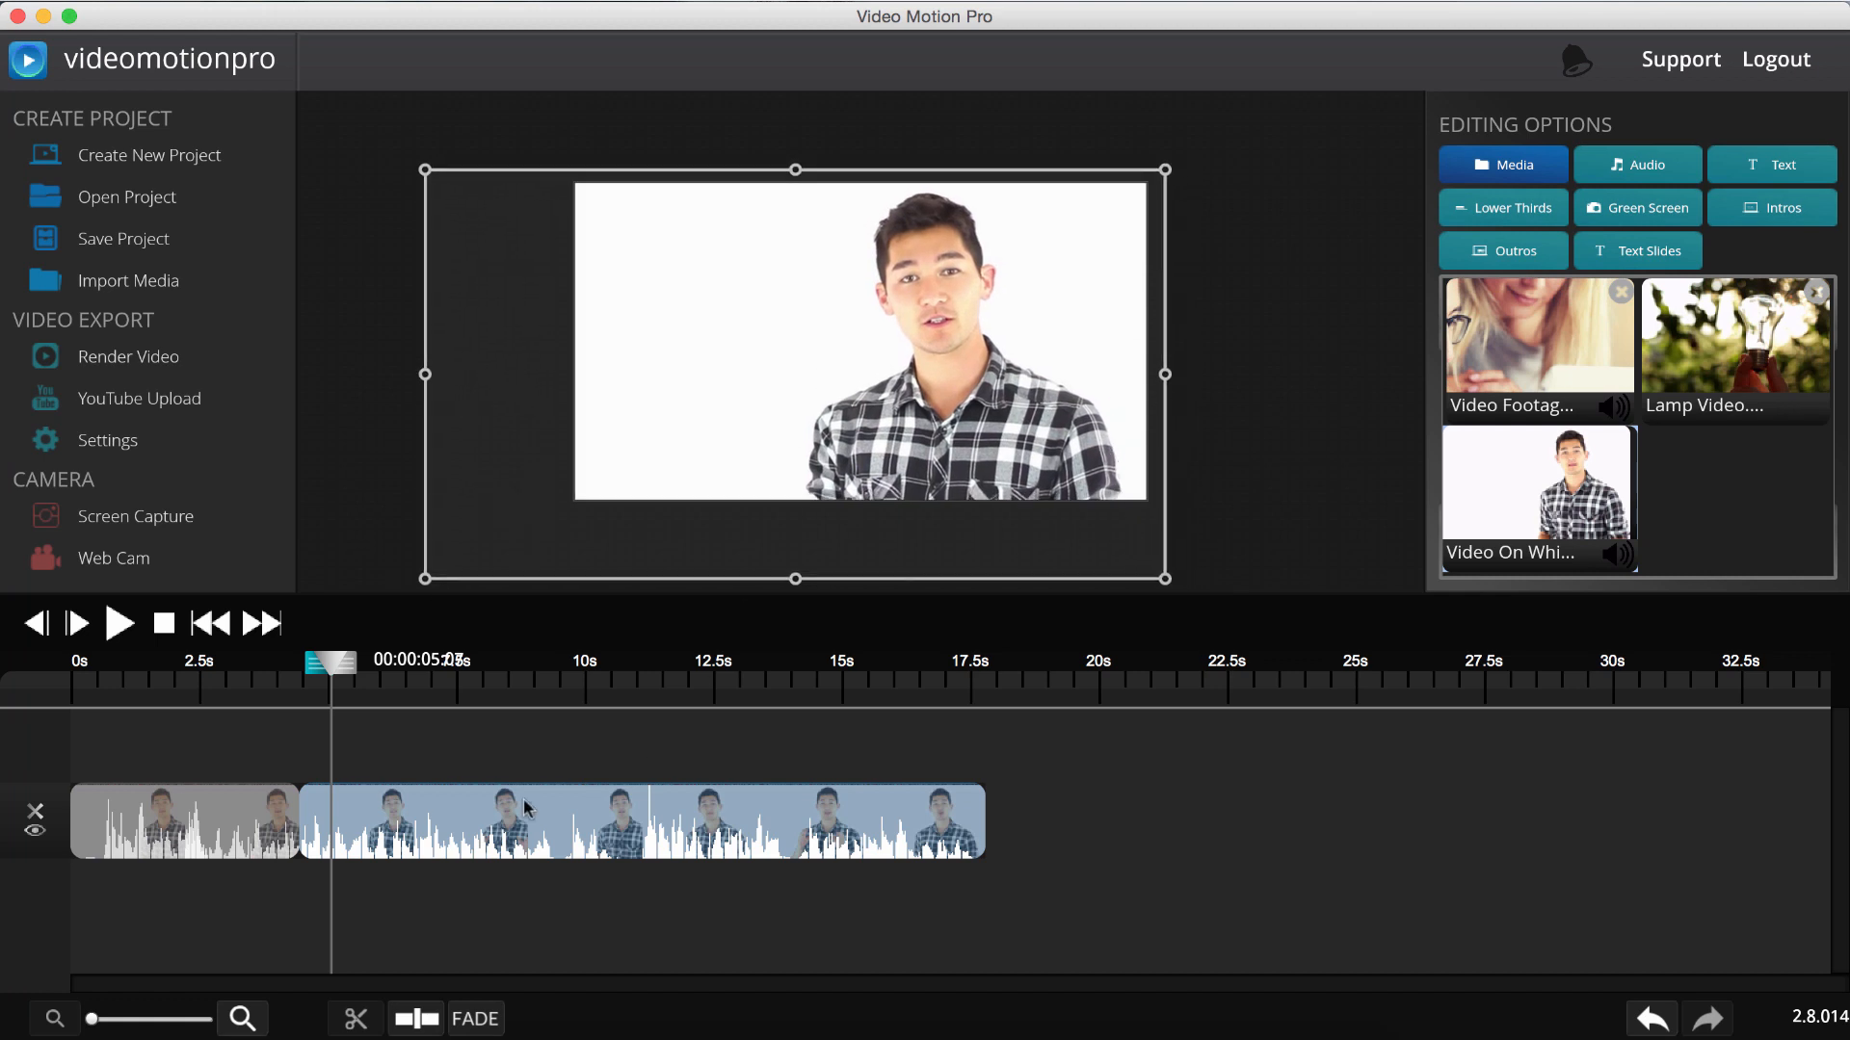
Play the timeline across the first split to check the jump from the full-frame shot to the enlarged one
left_click(295, 705)
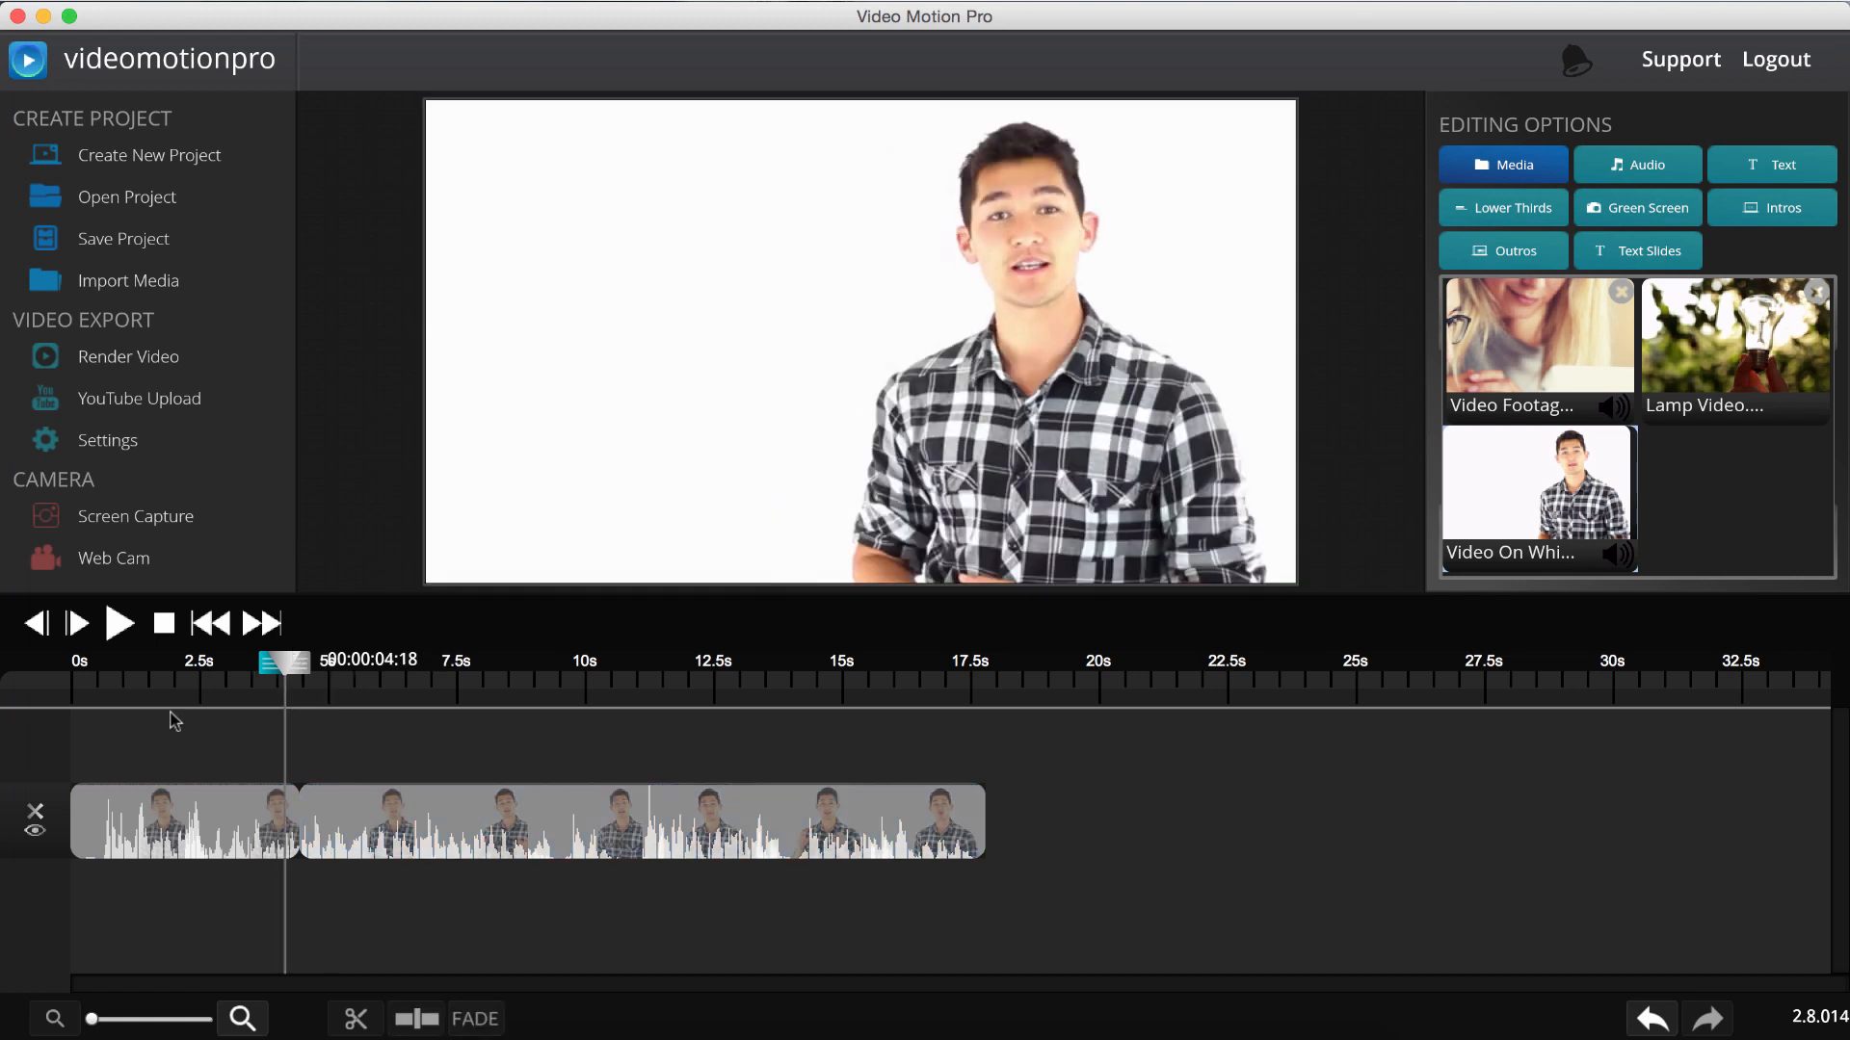
left_click_drag(266, 685, 254, 685)
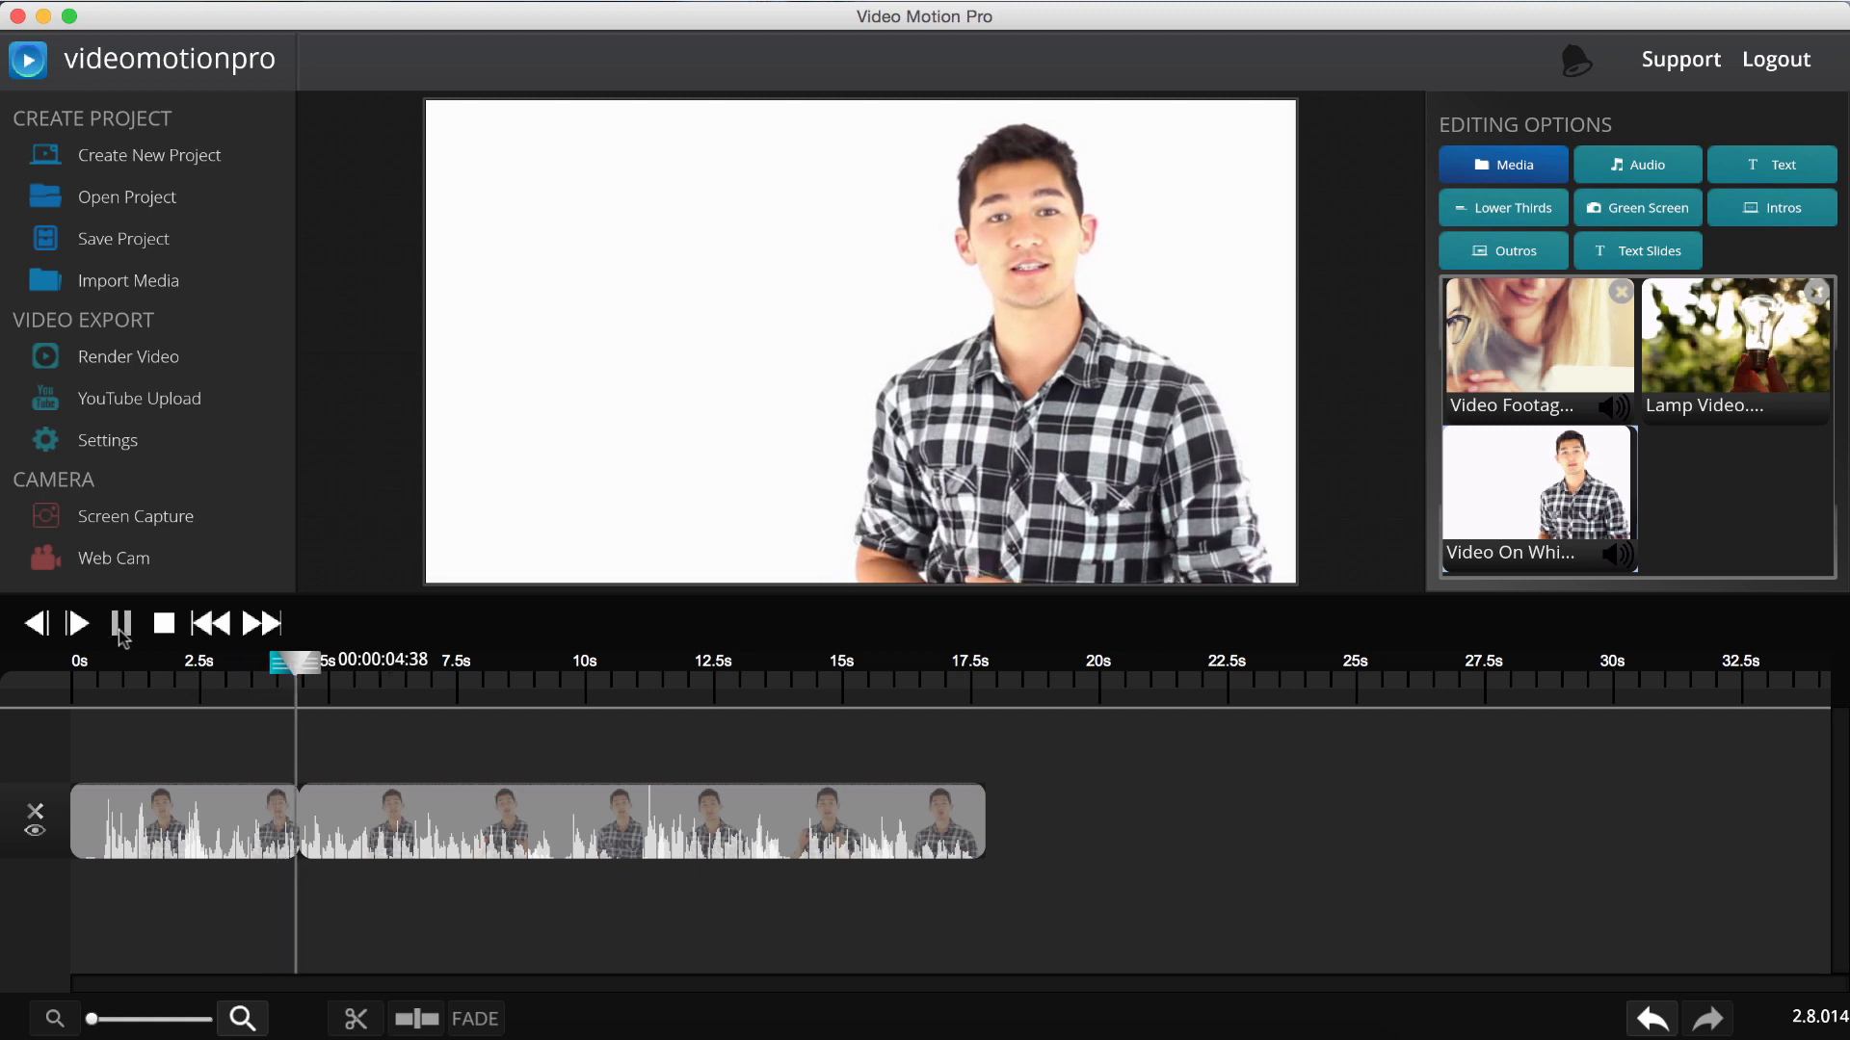
left_click(121, 625)
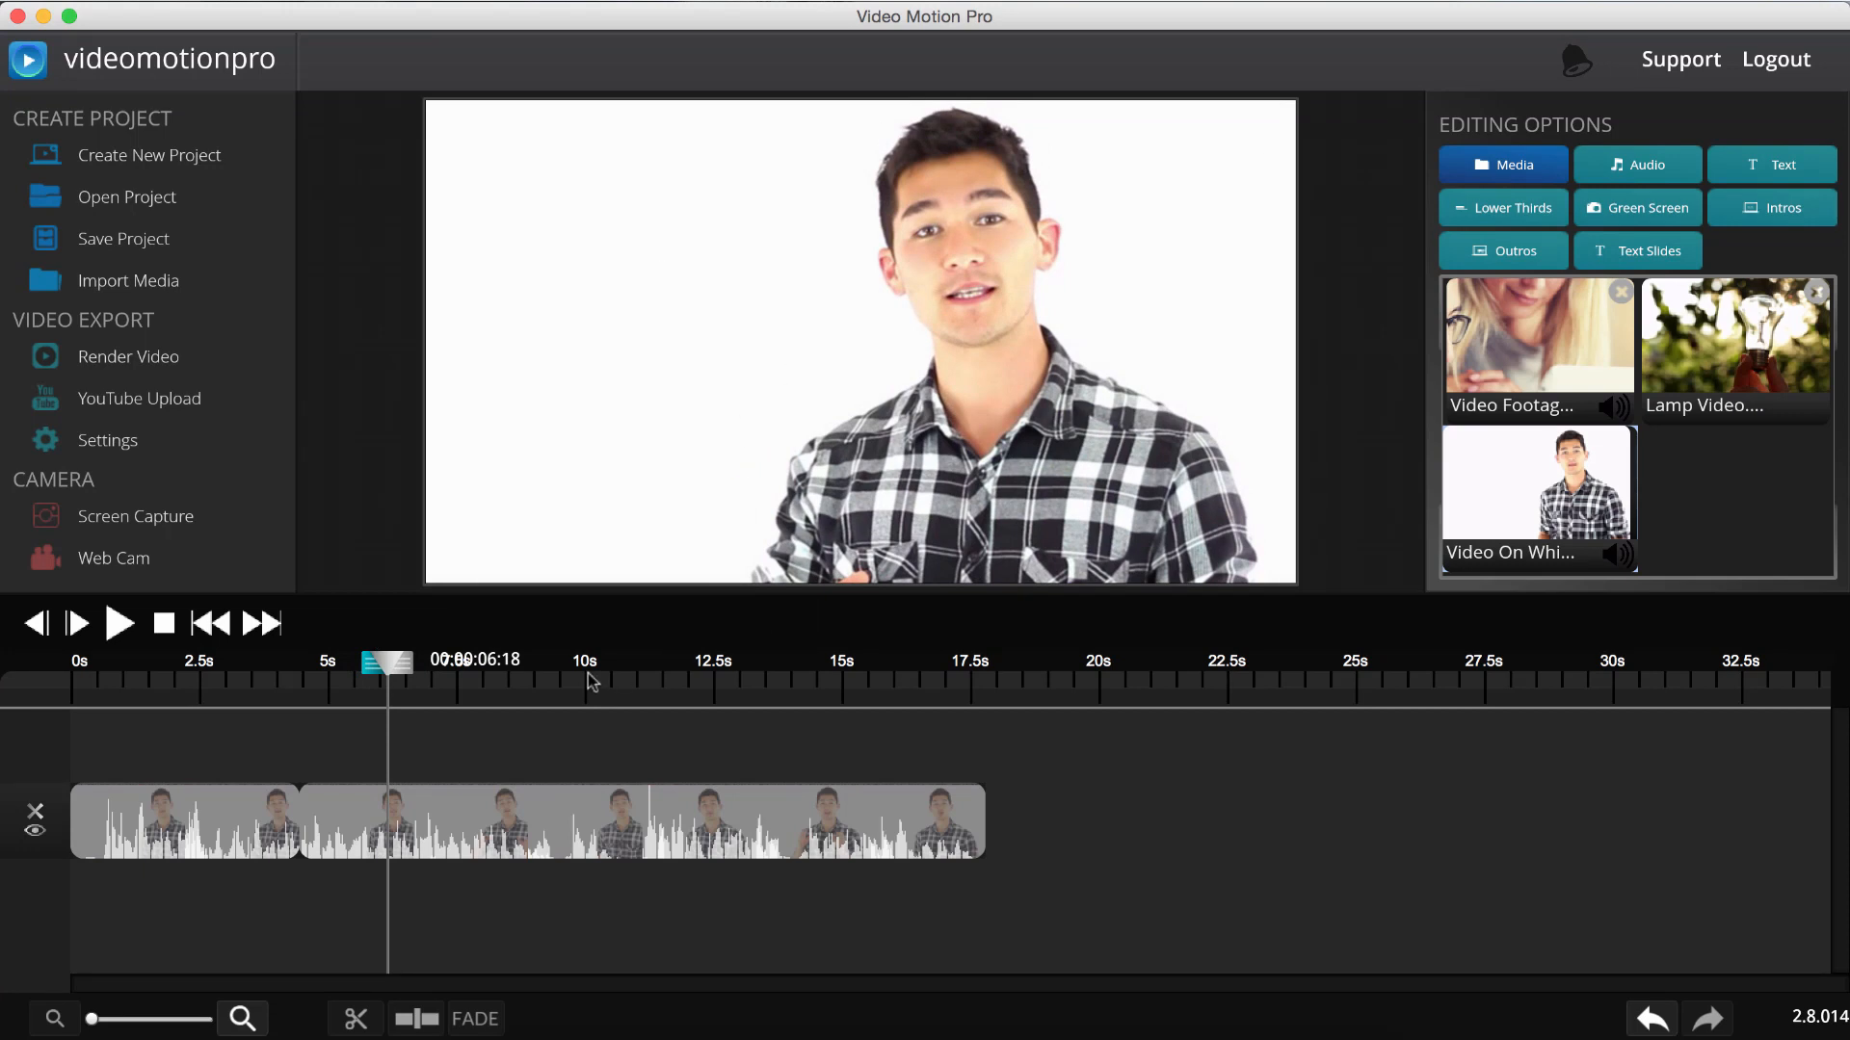
Split the enlarged presenter segment at 11.08 s
left_click_drag(591, 682, 644, 664)
left_click(679, 806)
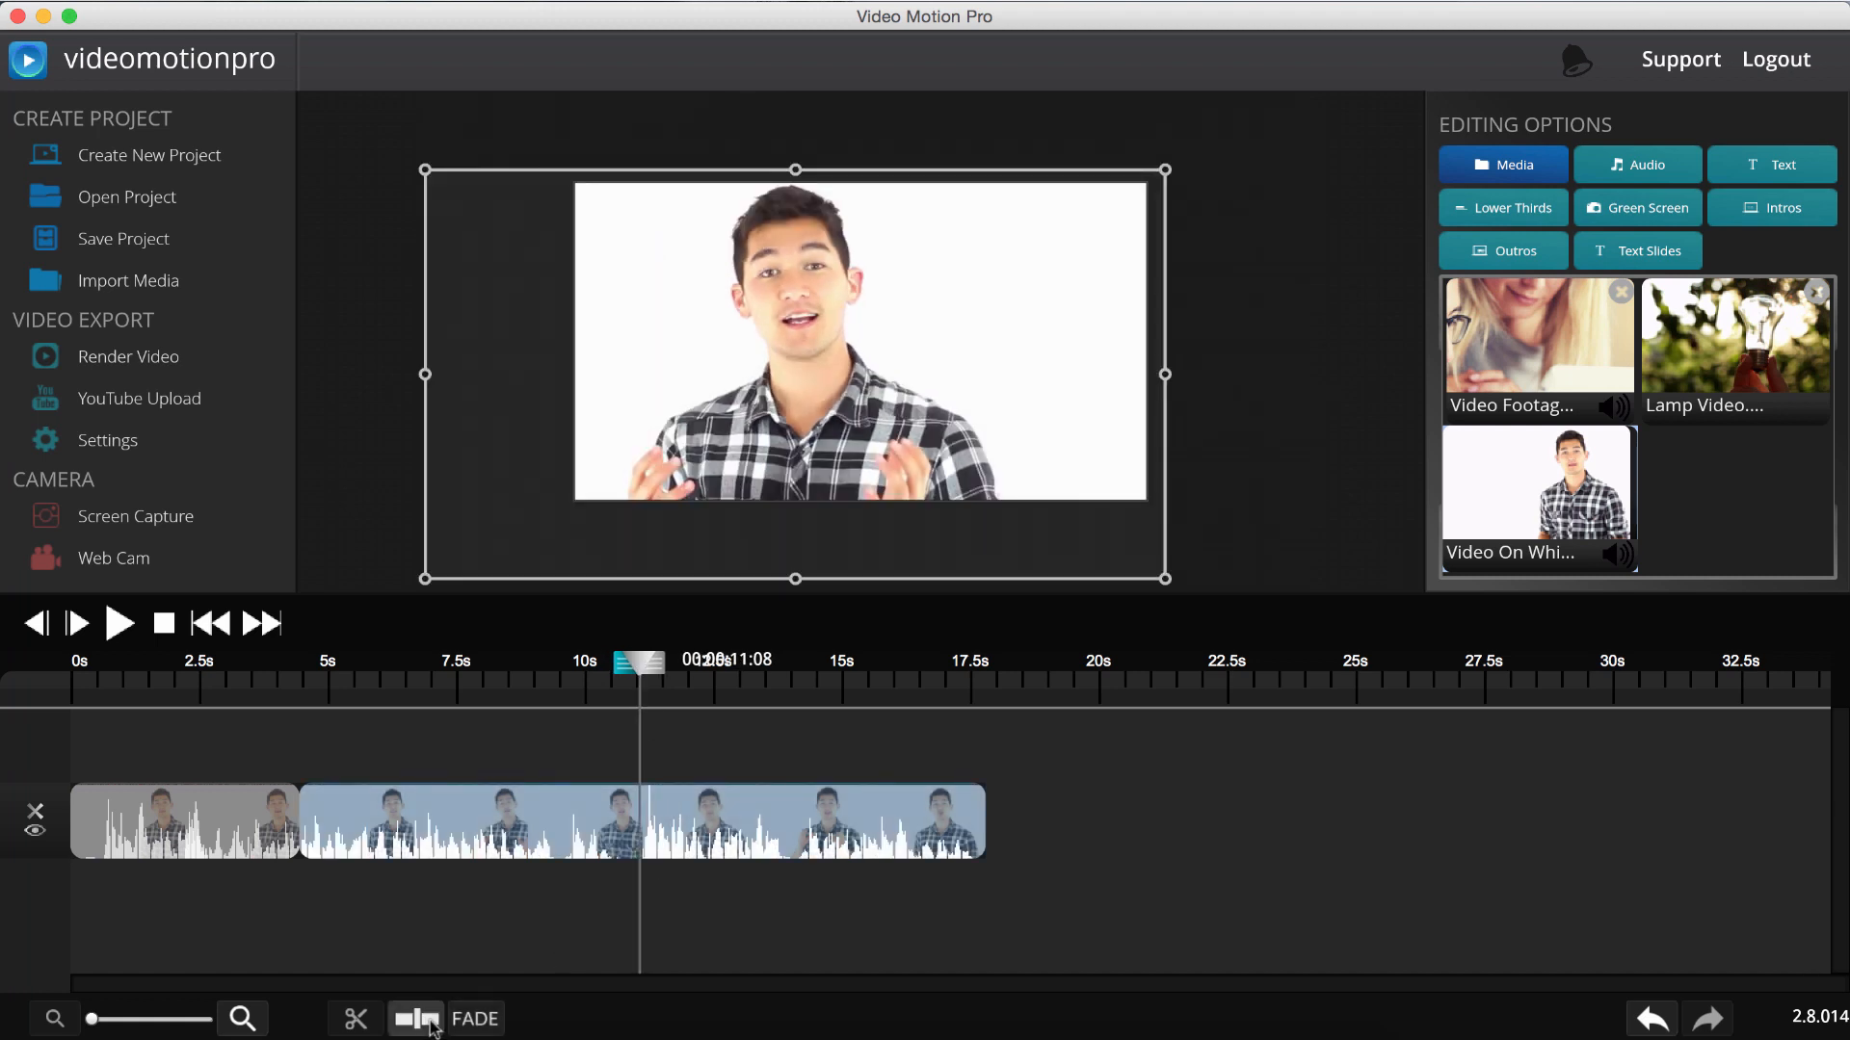
left_click(430, 1027)
Scale the last presenter segment back down to roughly fill the frame and compare it with the enlarged segment before it
left_click(664, 665)
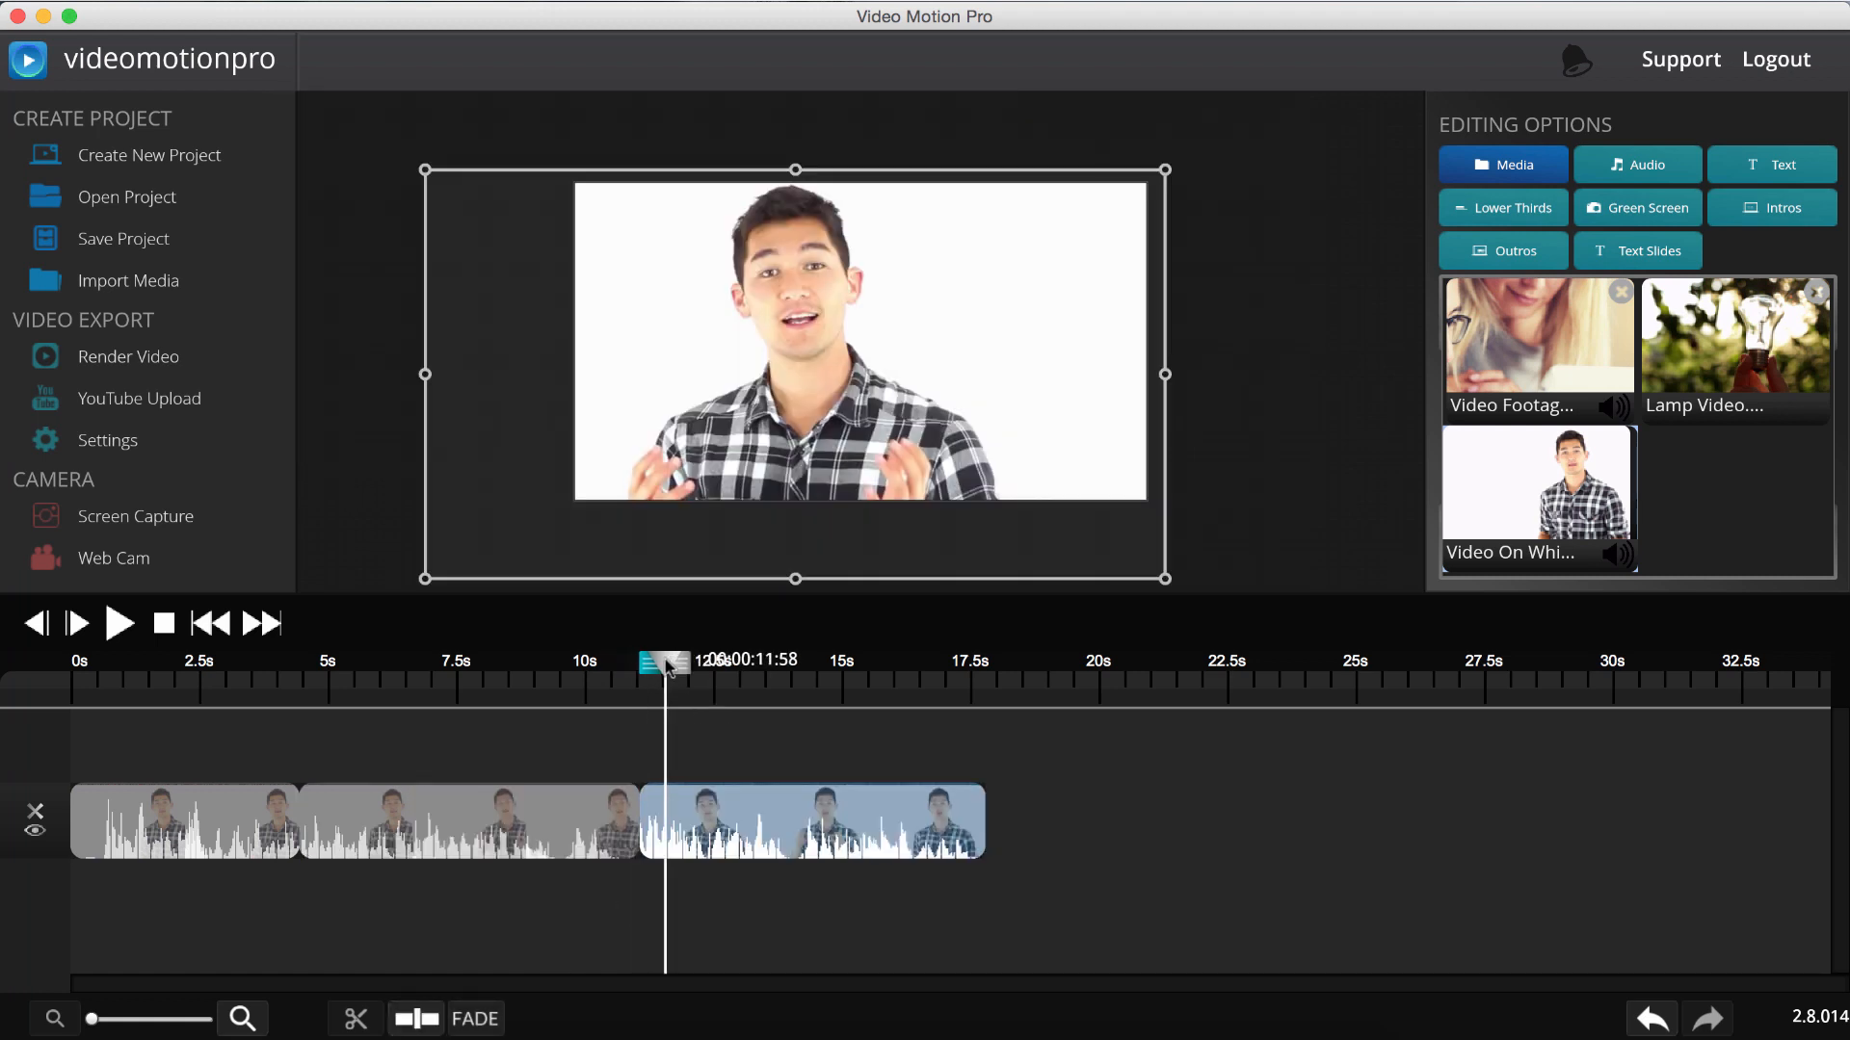
left_click_drag(425, 579, 566, 533)
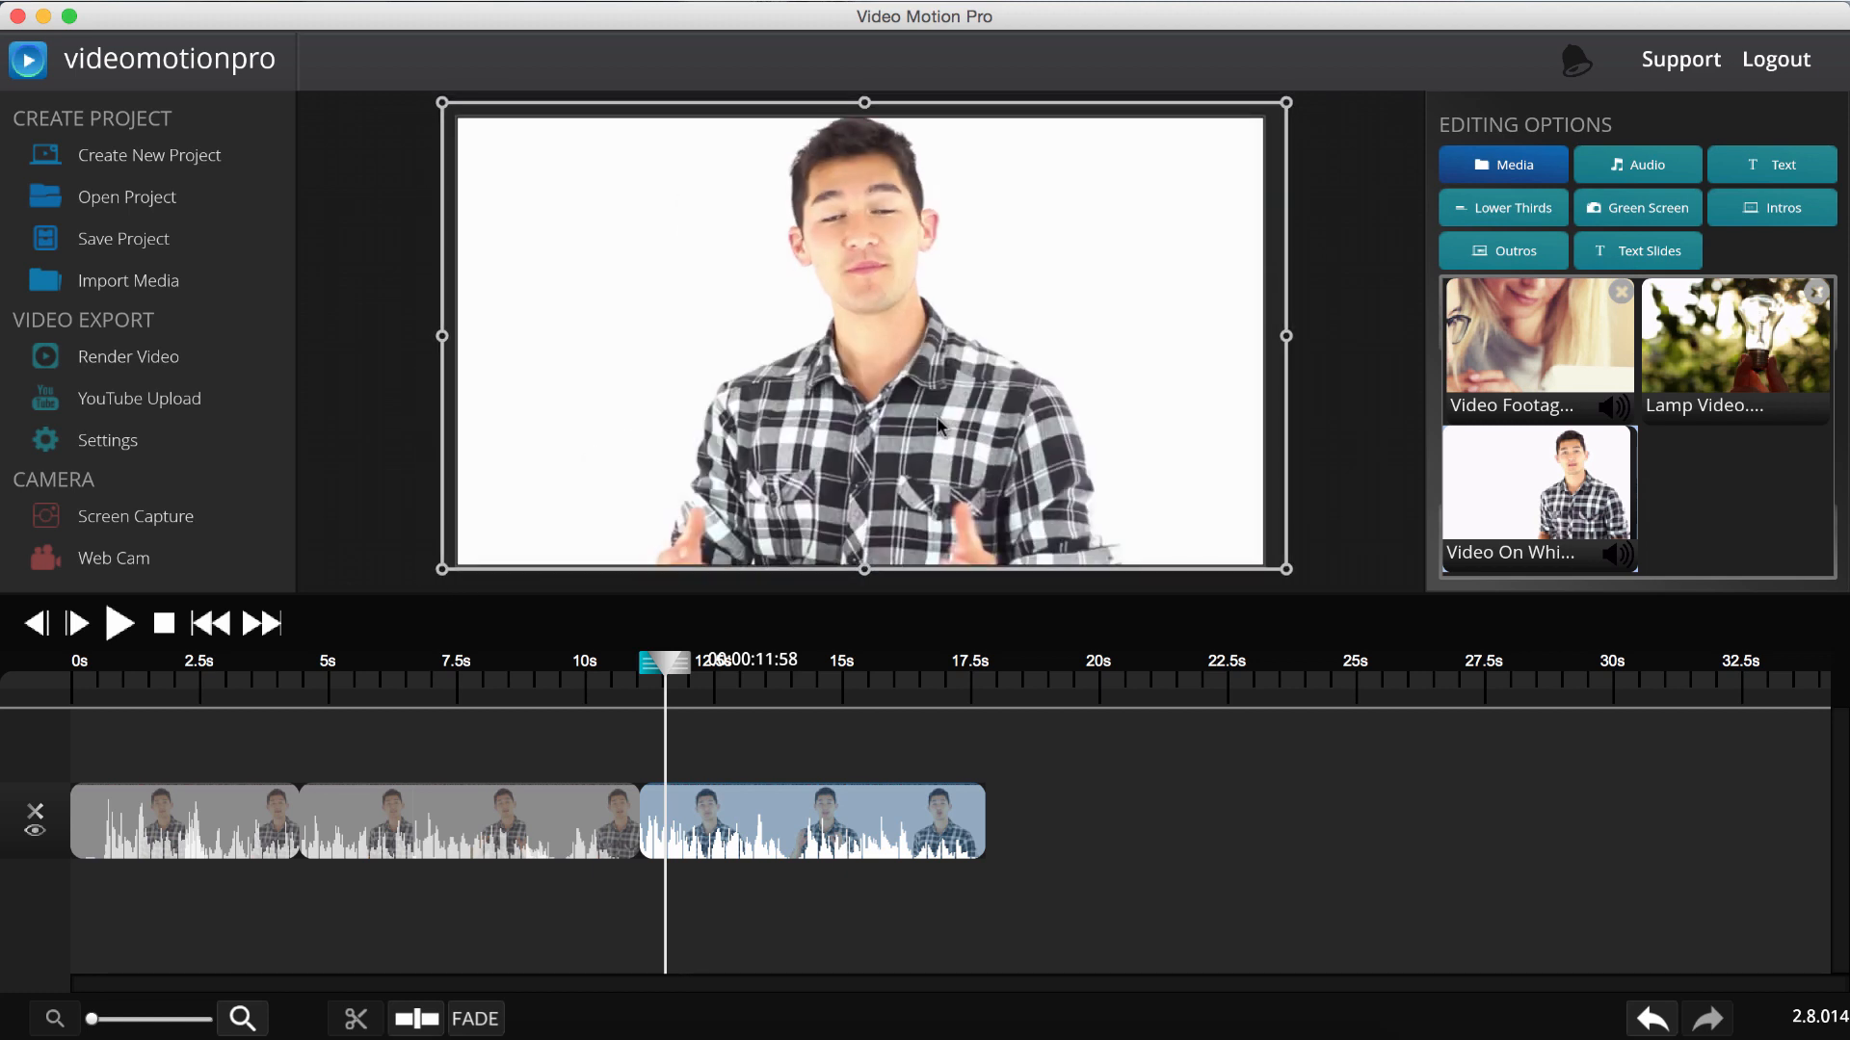
left_click(629, 691)
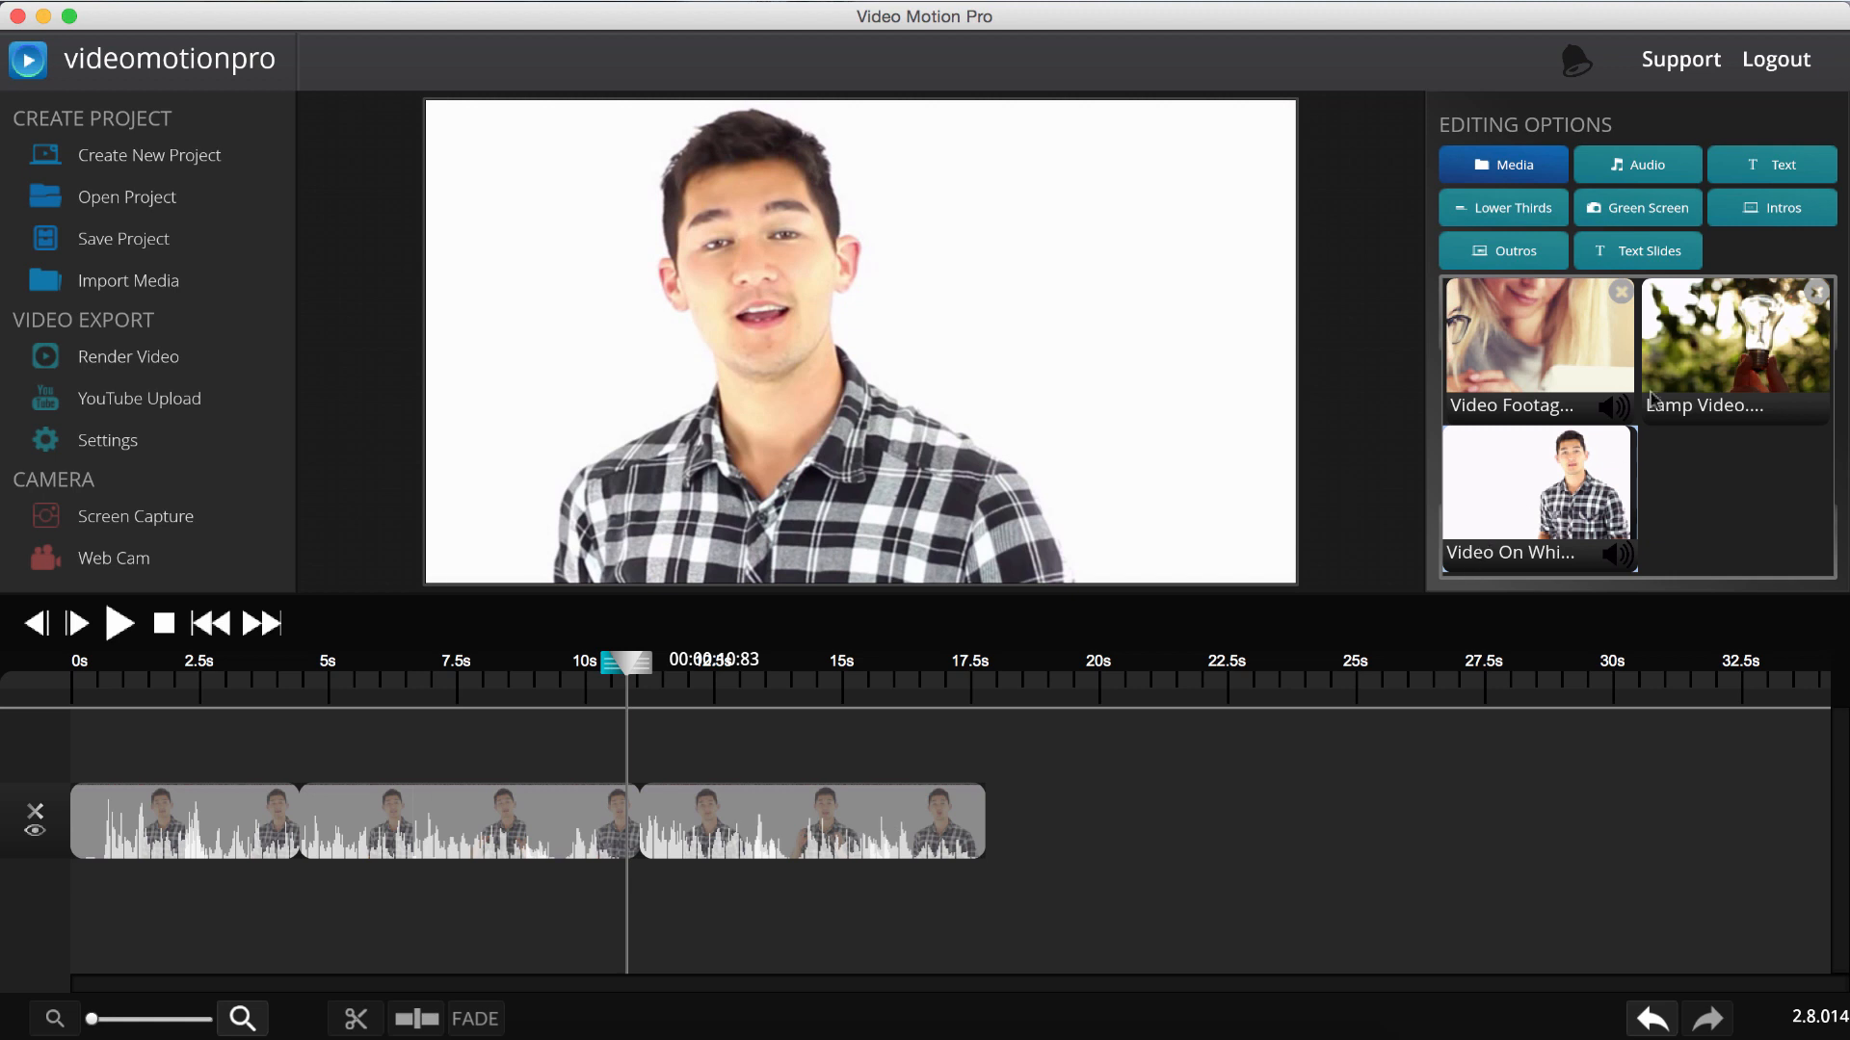
Add the Lamp Video clip on a track below the presenter and trim it to its first 3.27 seconds
left_click_drag(1720, 424, 1063, 878)
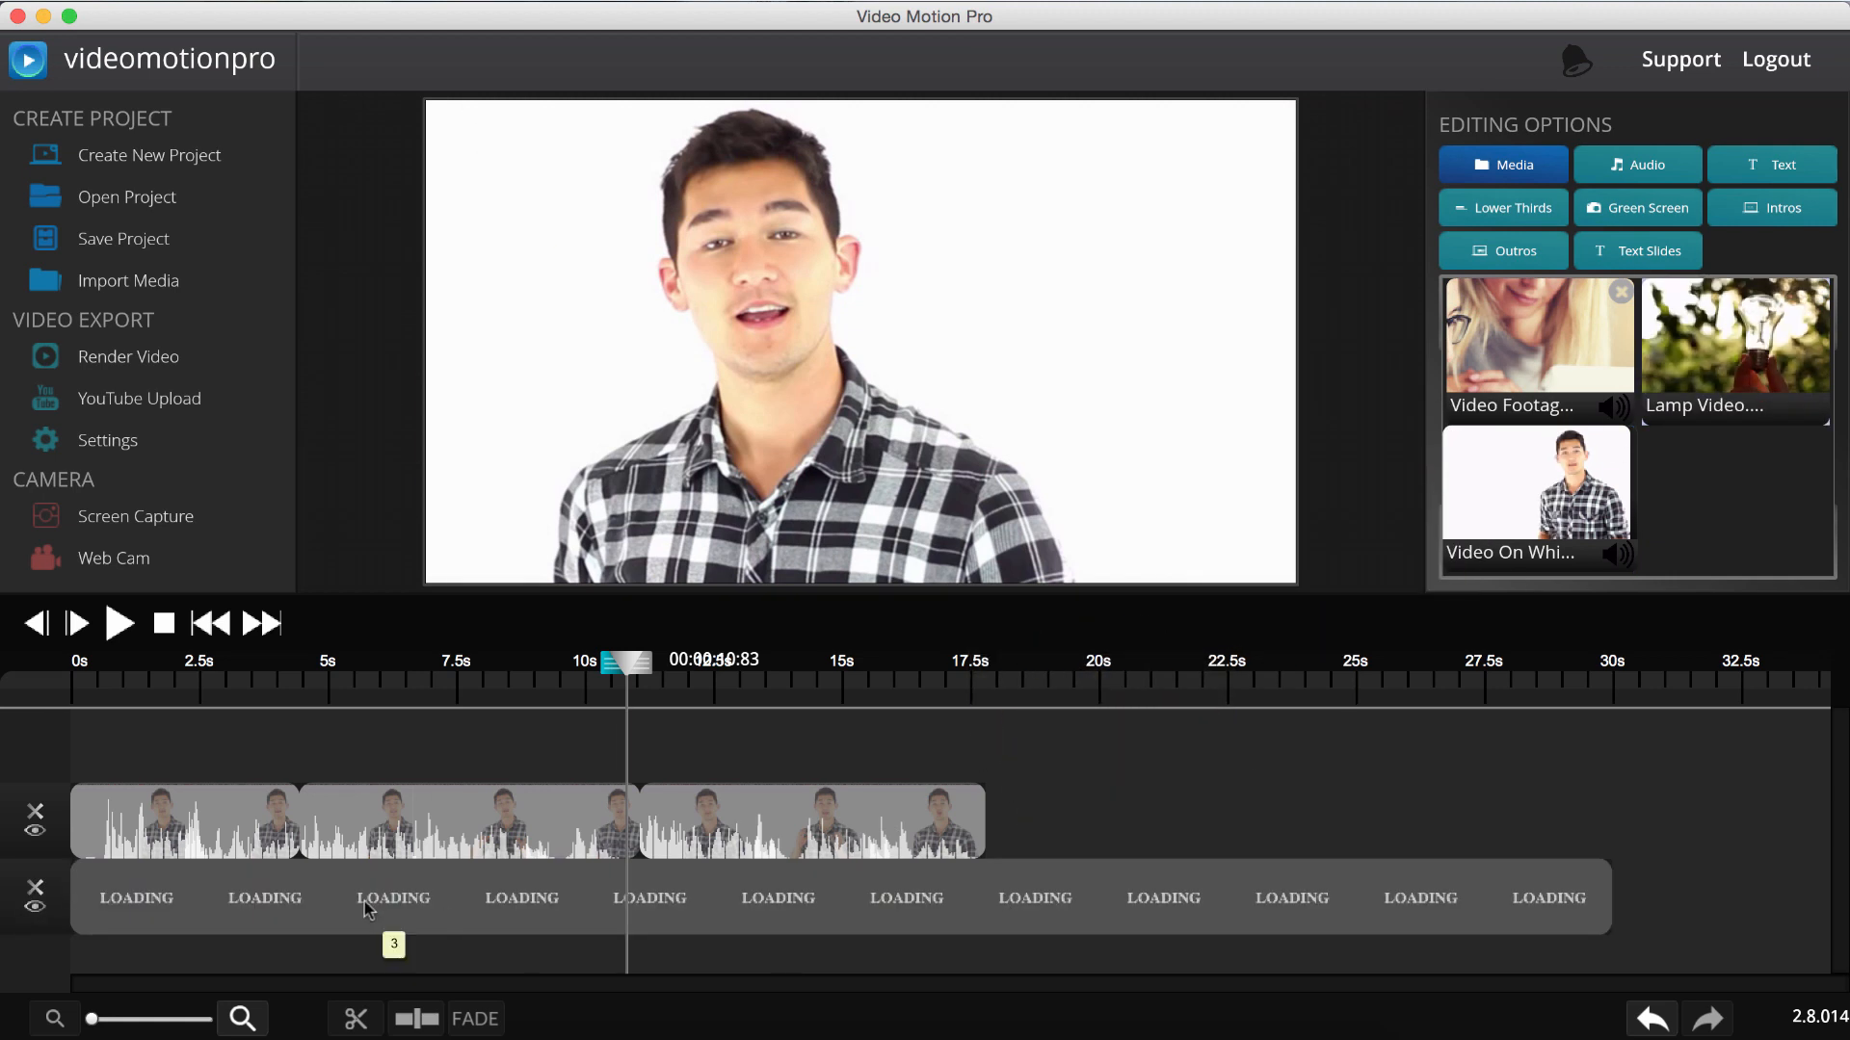
left_click(294, 679)
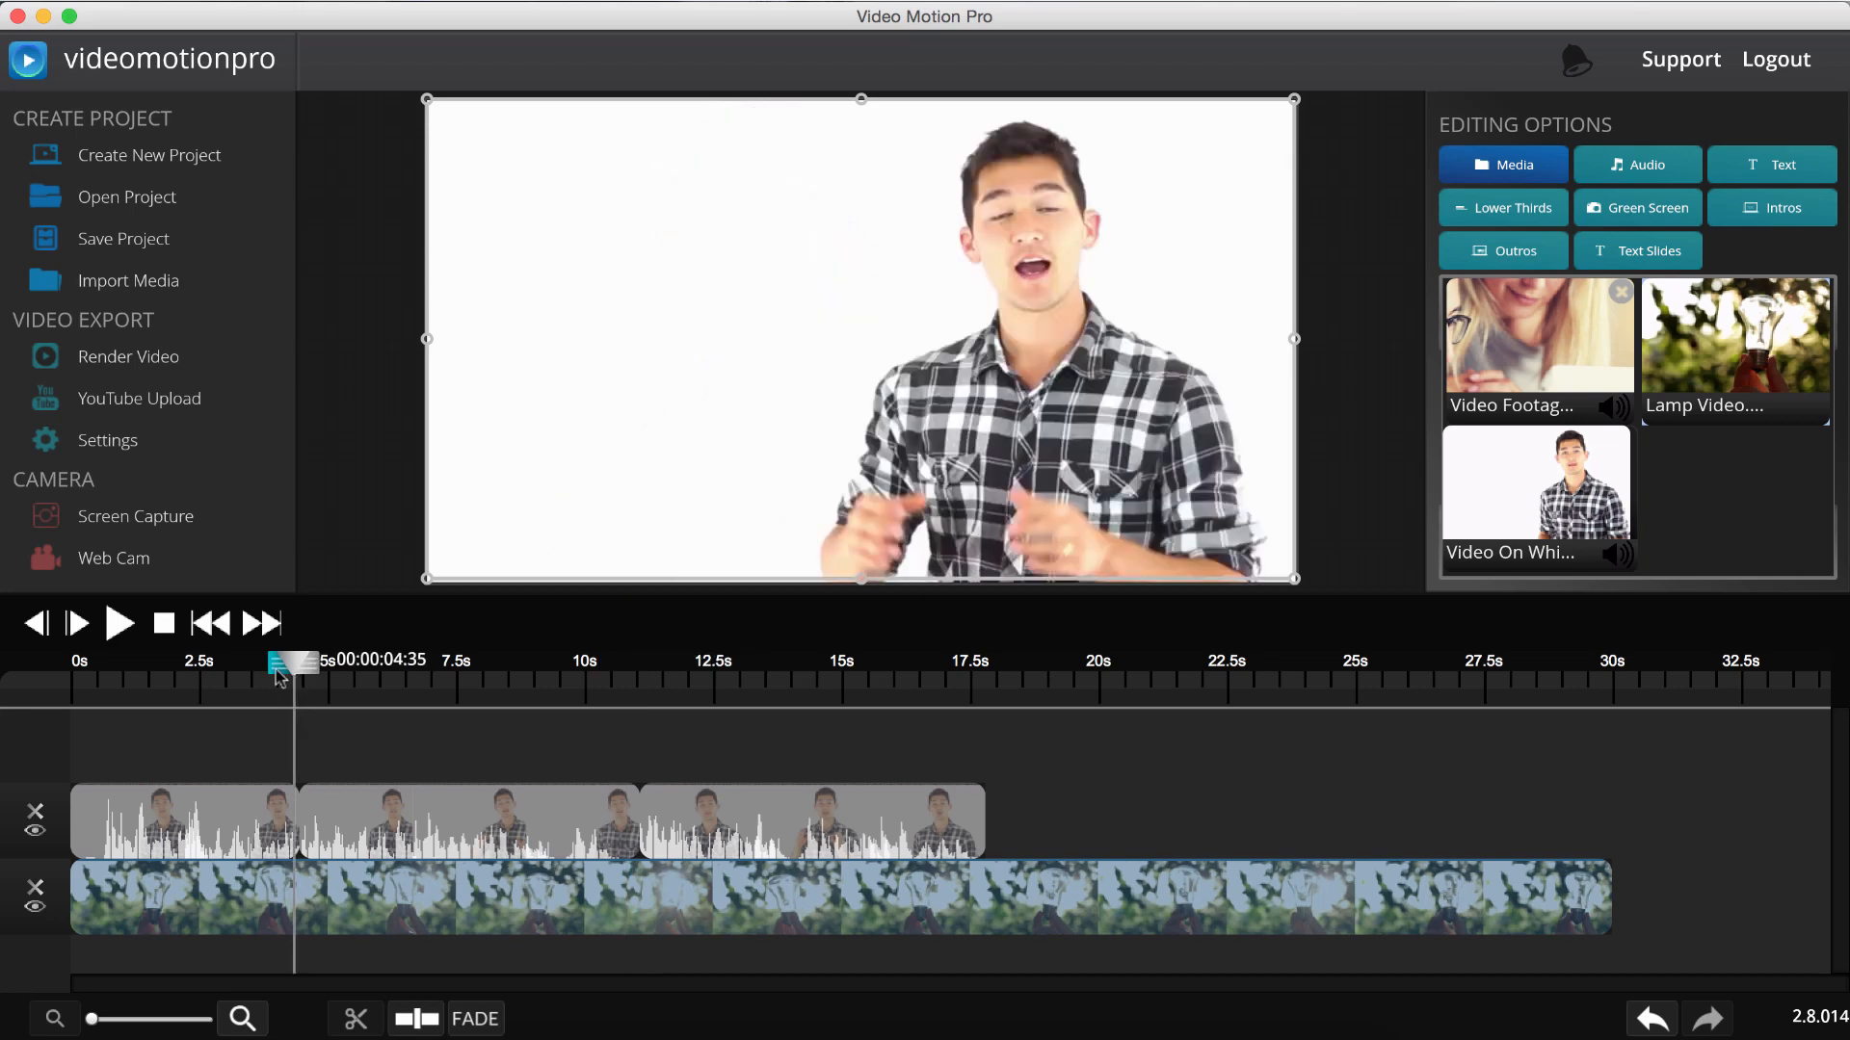
left_click_drag(279, 674, 239, 677)
left_click(417, 1019)
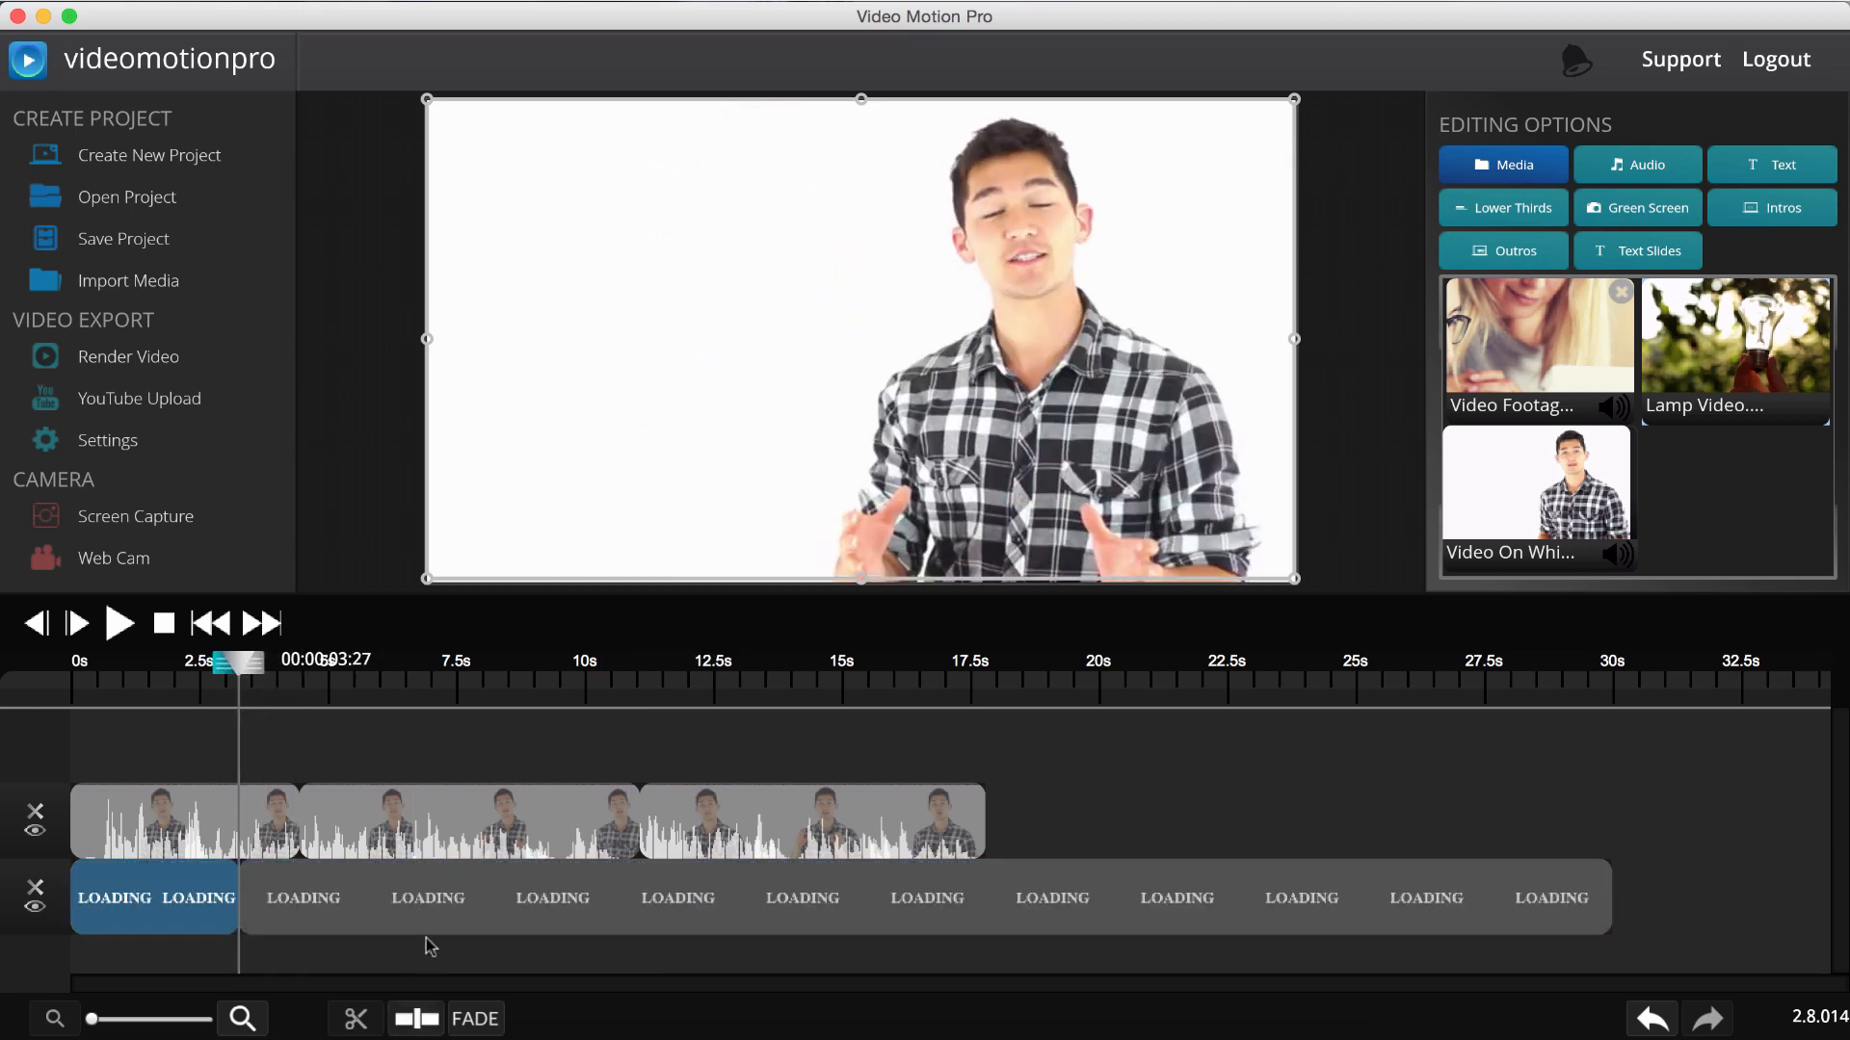
left_click(420, 908)
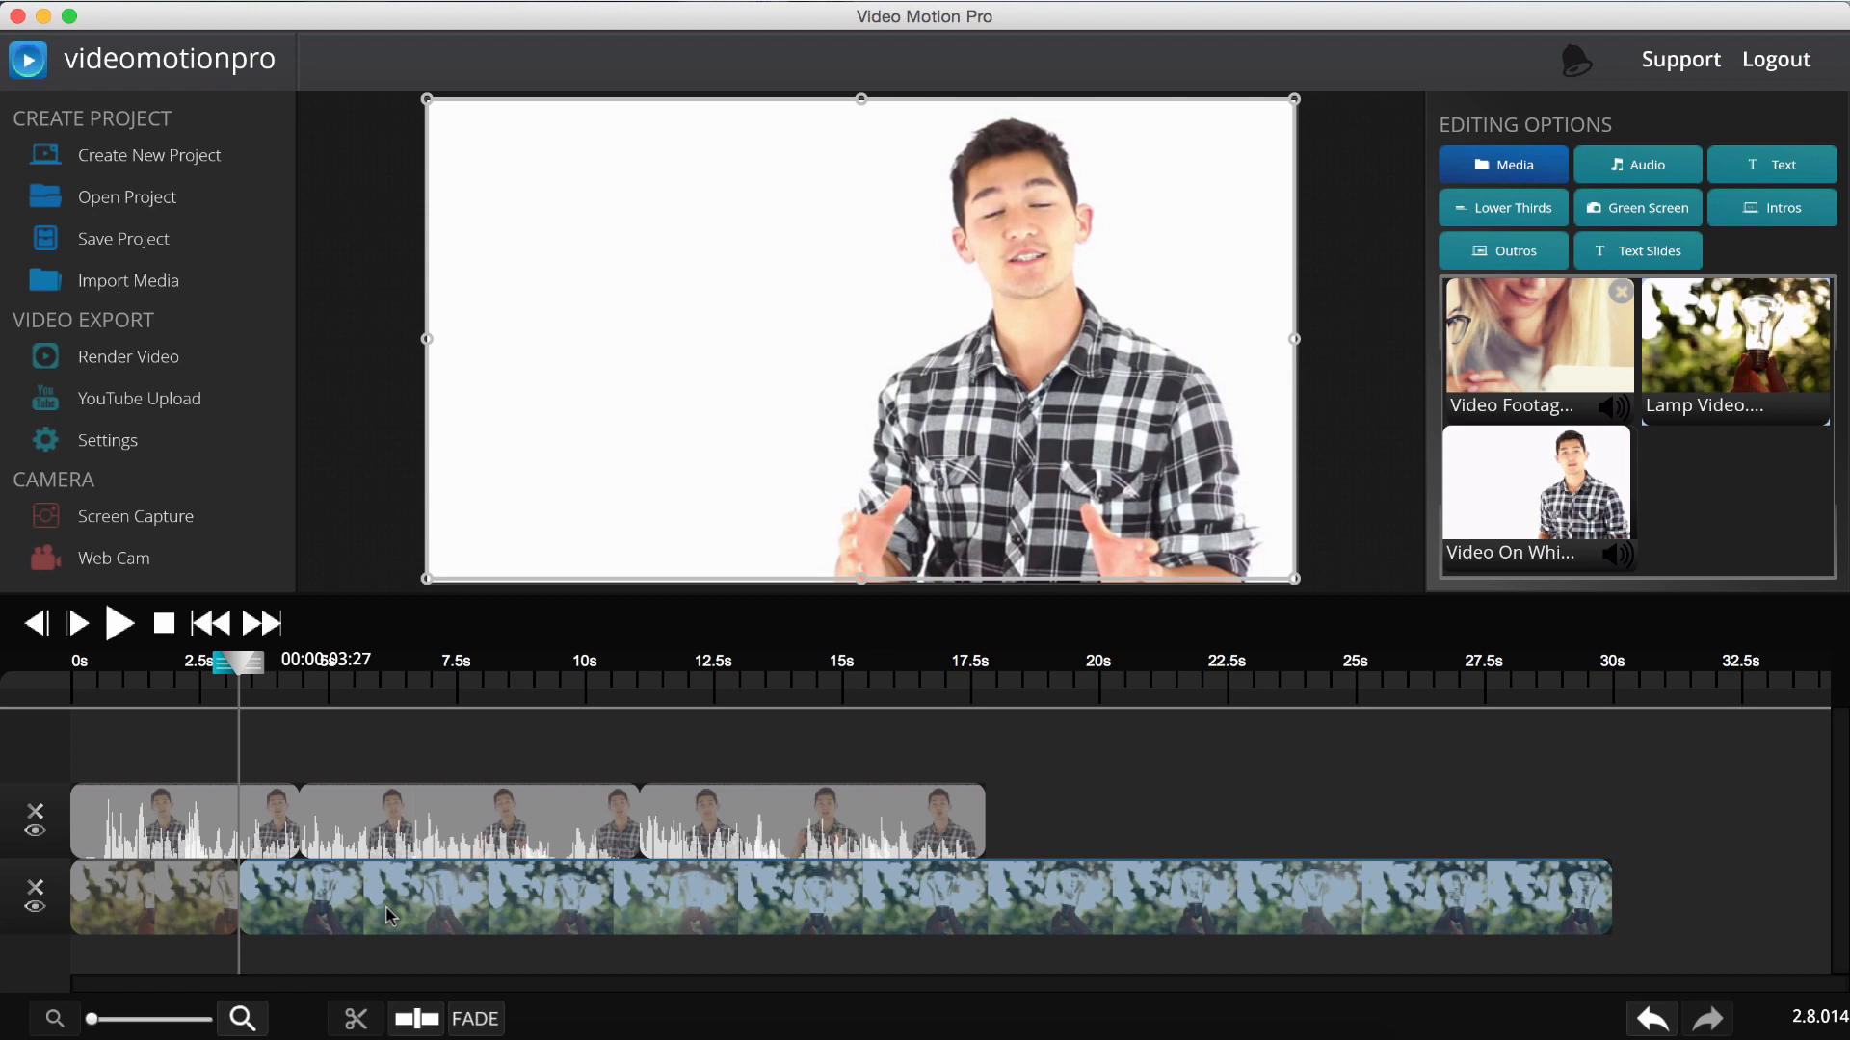
key("Delete")
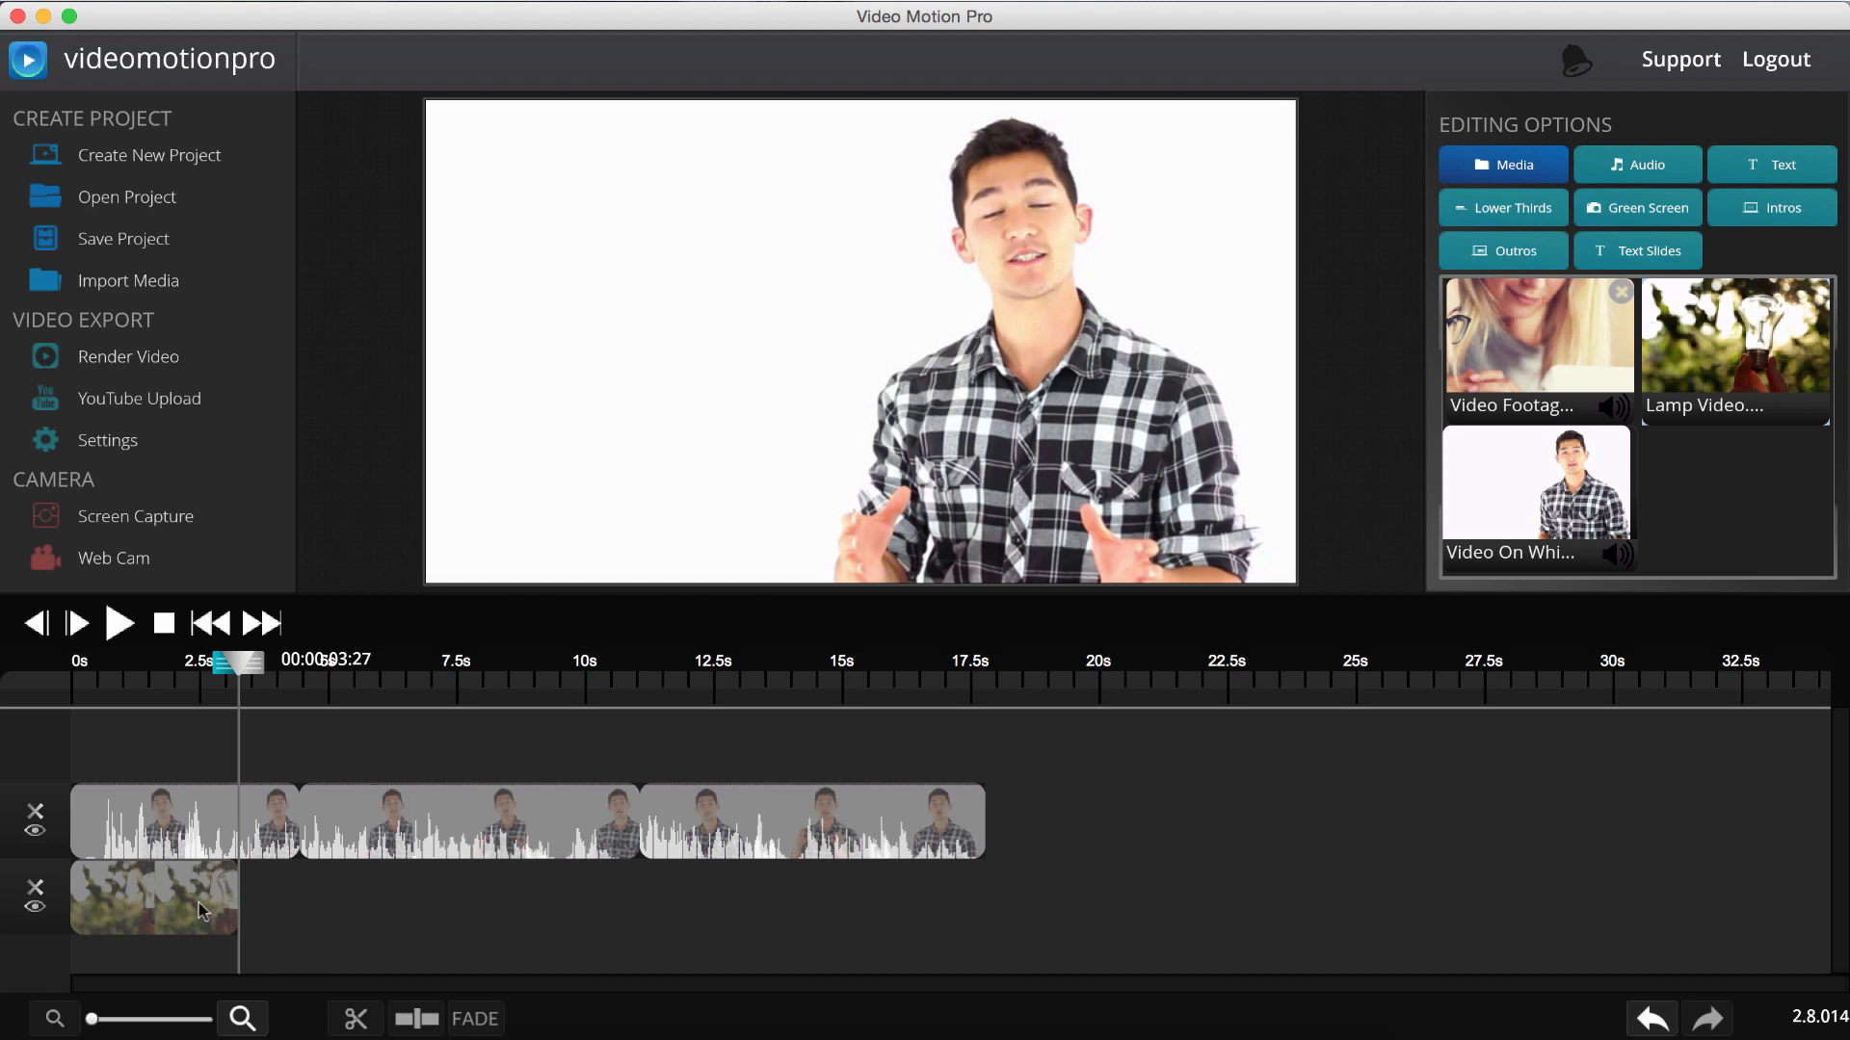
Move the trimmed lamp clip to the track above the presenter, starting at about 6.8 s, and play that section
left_click_drag(183, 899, 518, 753)
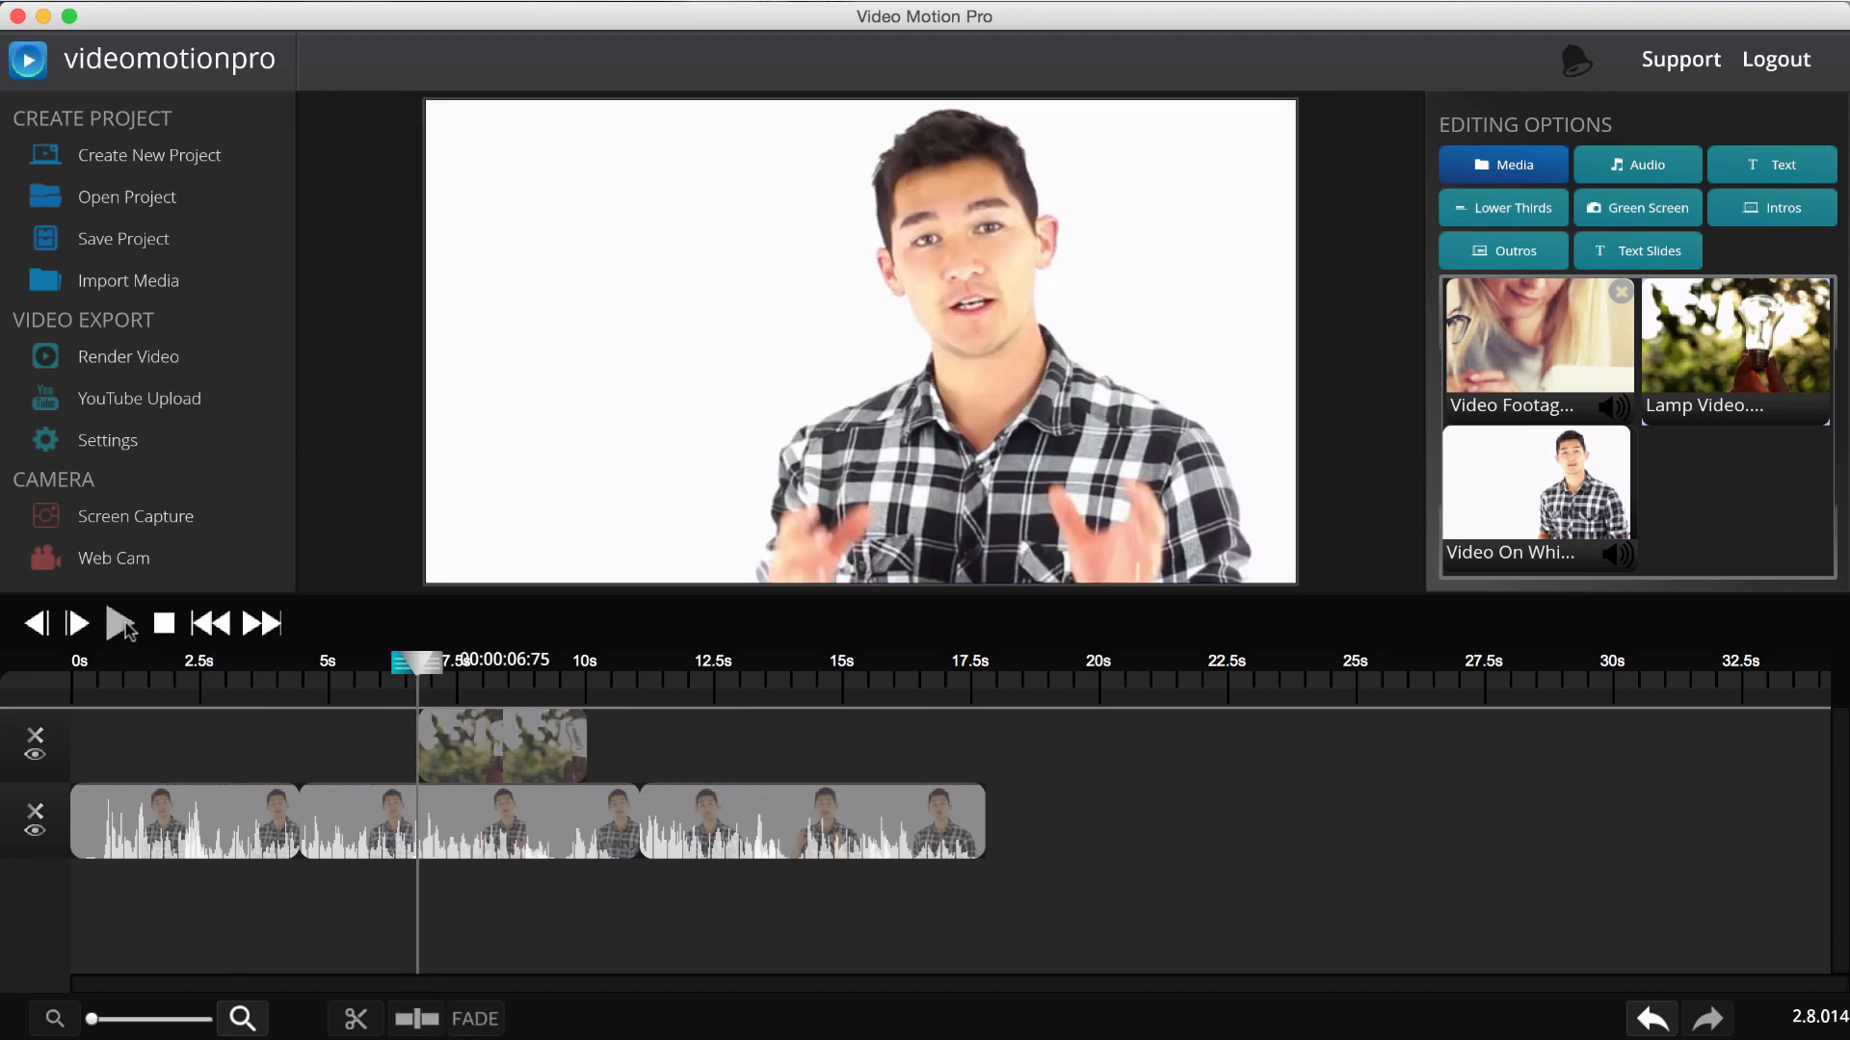
left_click(122, 625)
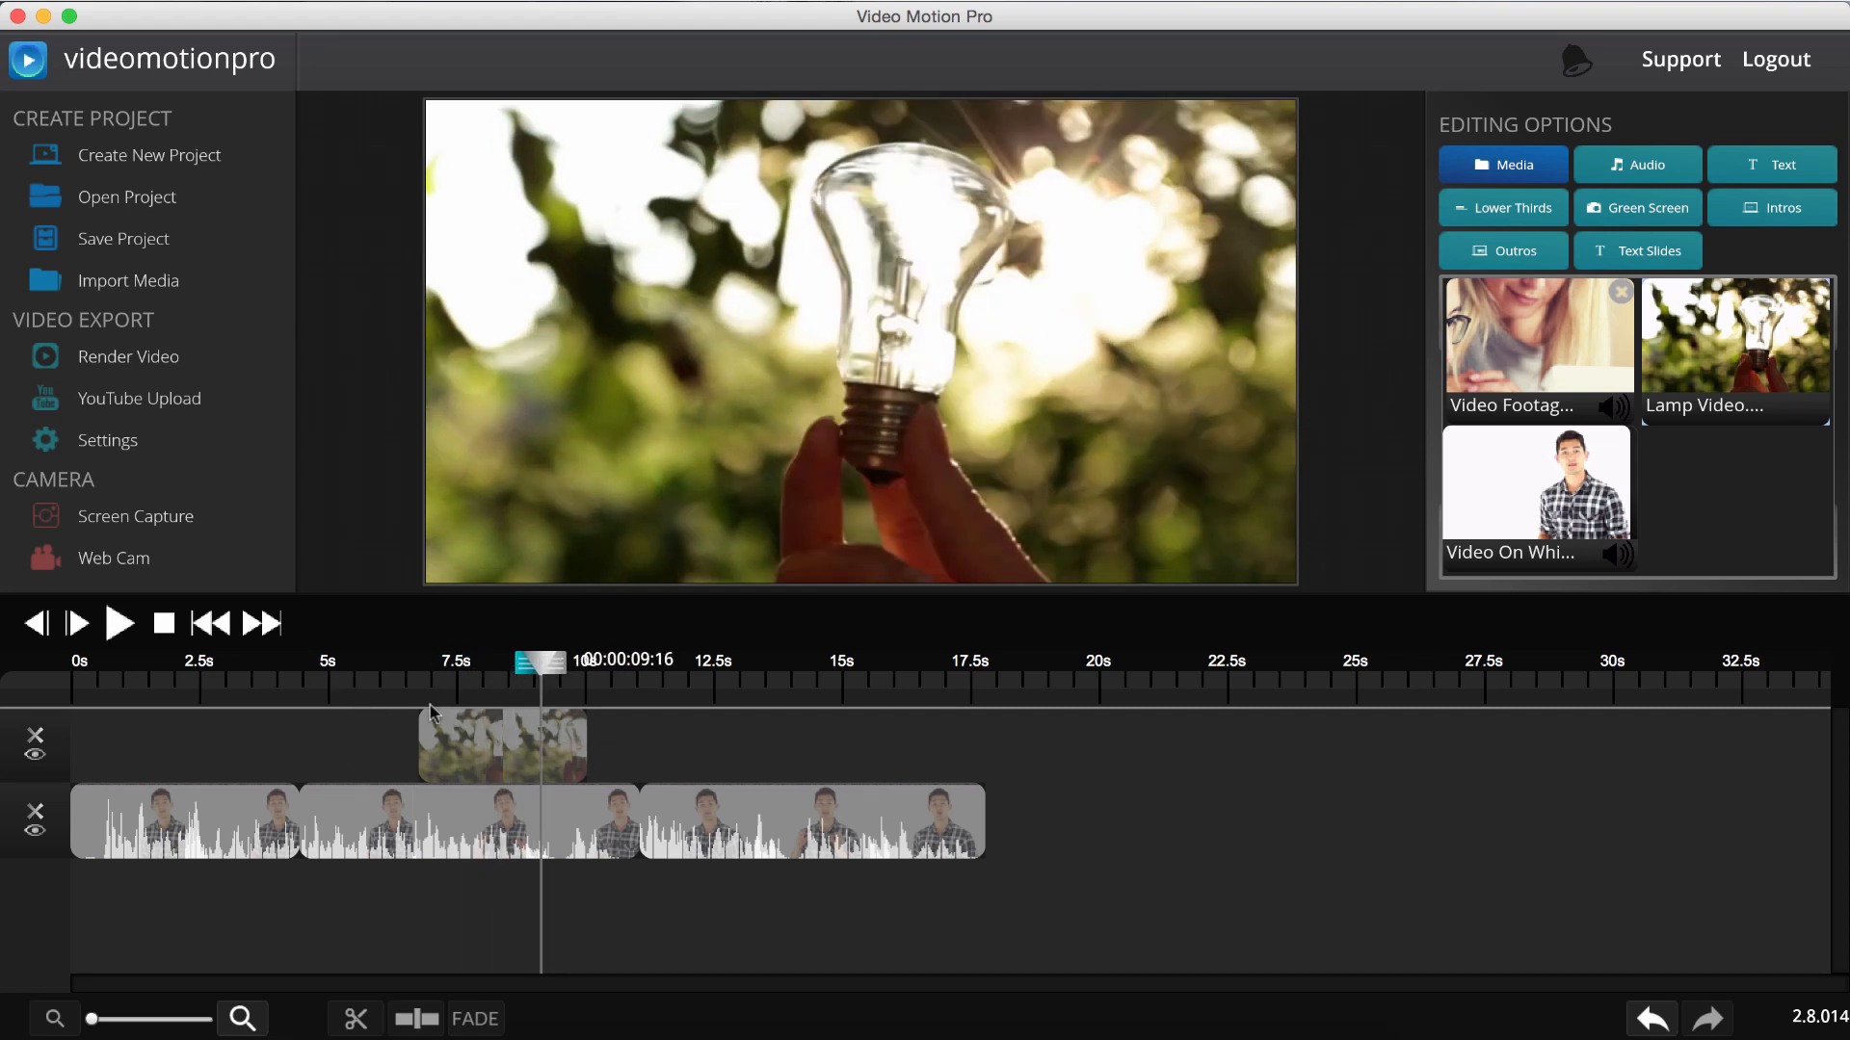
Cut off the part of the lamp clip after 8.28 s and play back the shortened cutaway
left_click(509, 737)
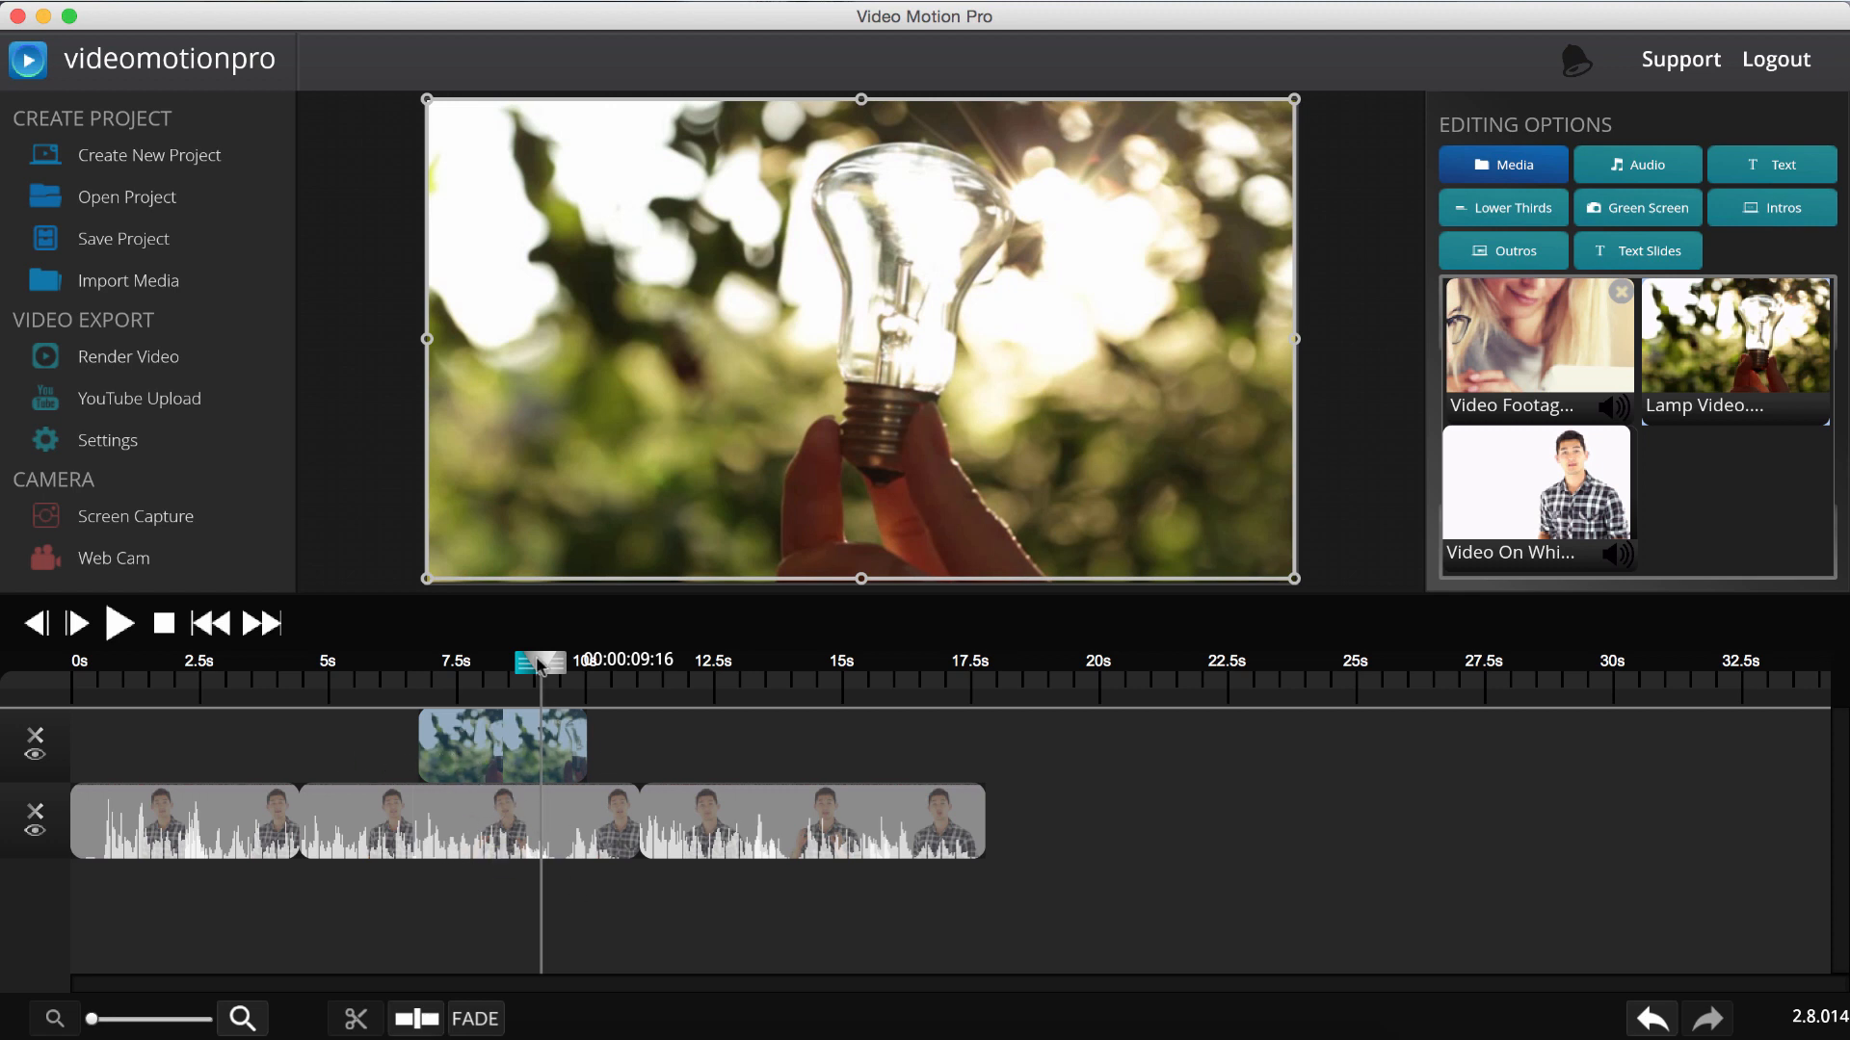
left_click_drag(563, 664, 518, 671)
left_click(417, 1019)
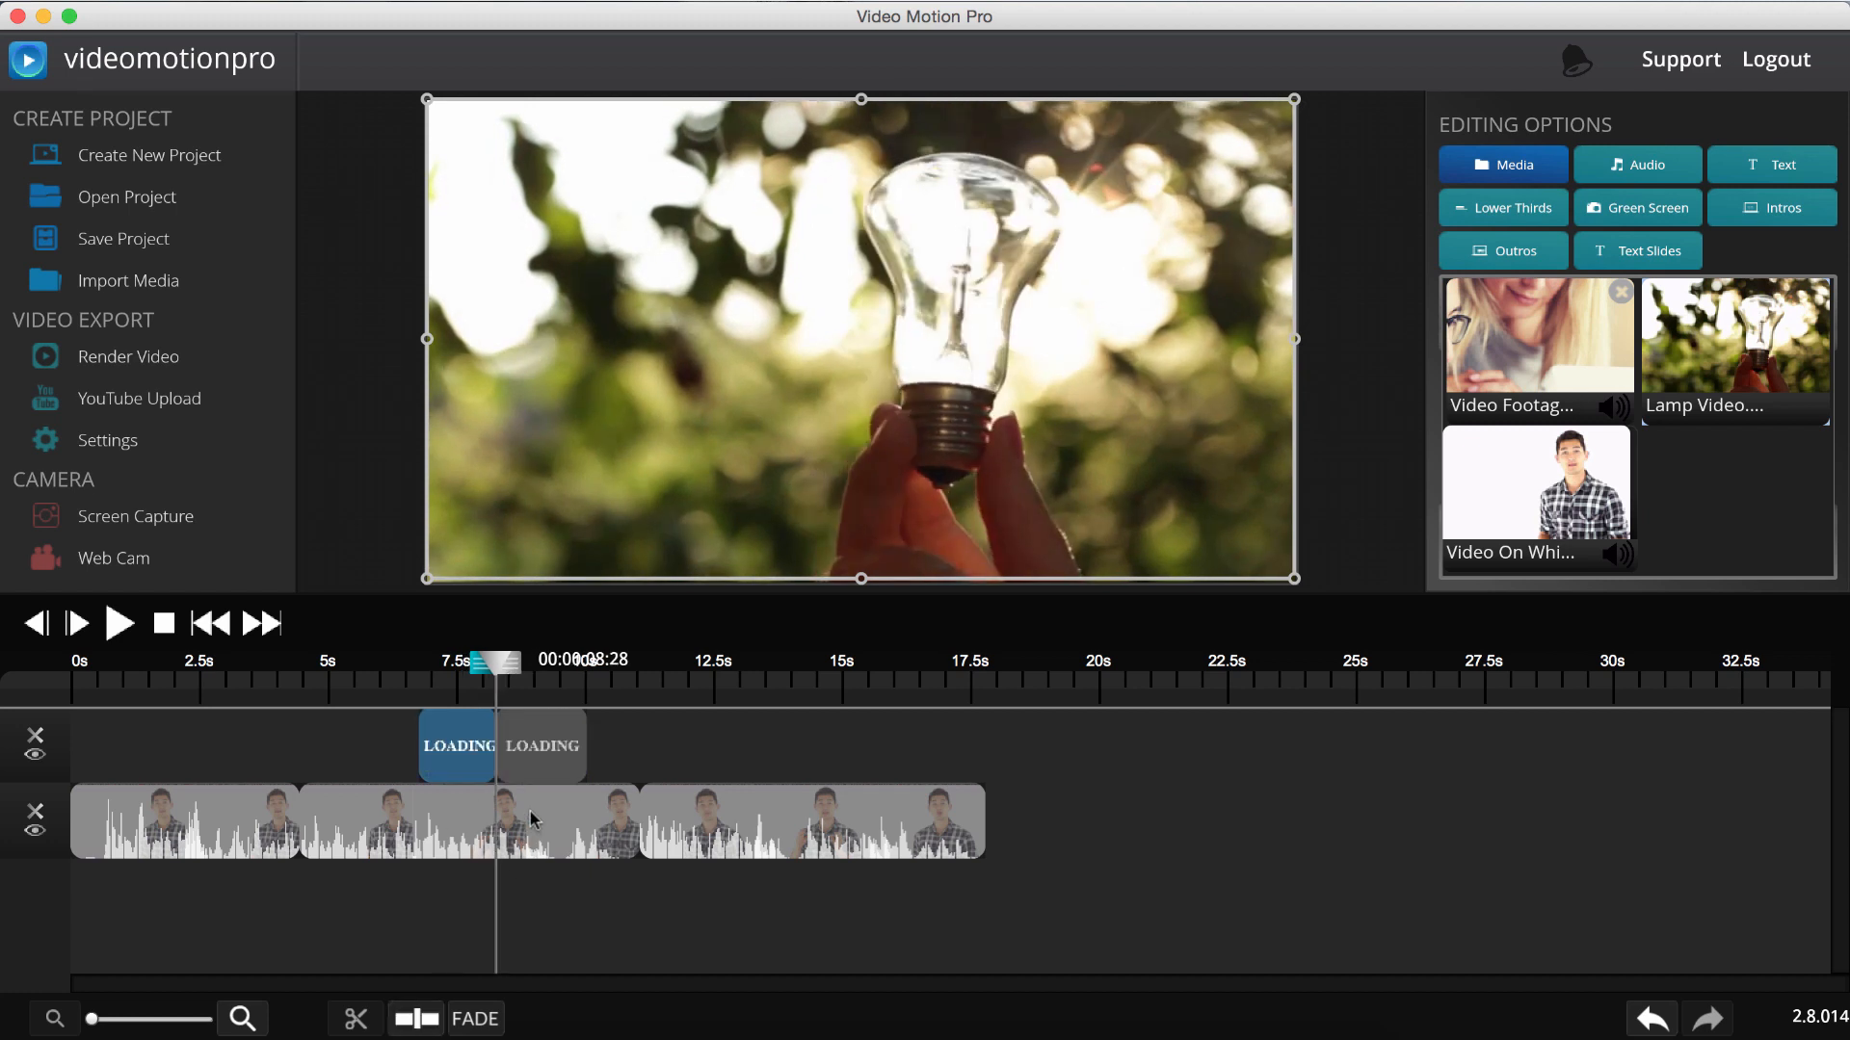
key("Delete")
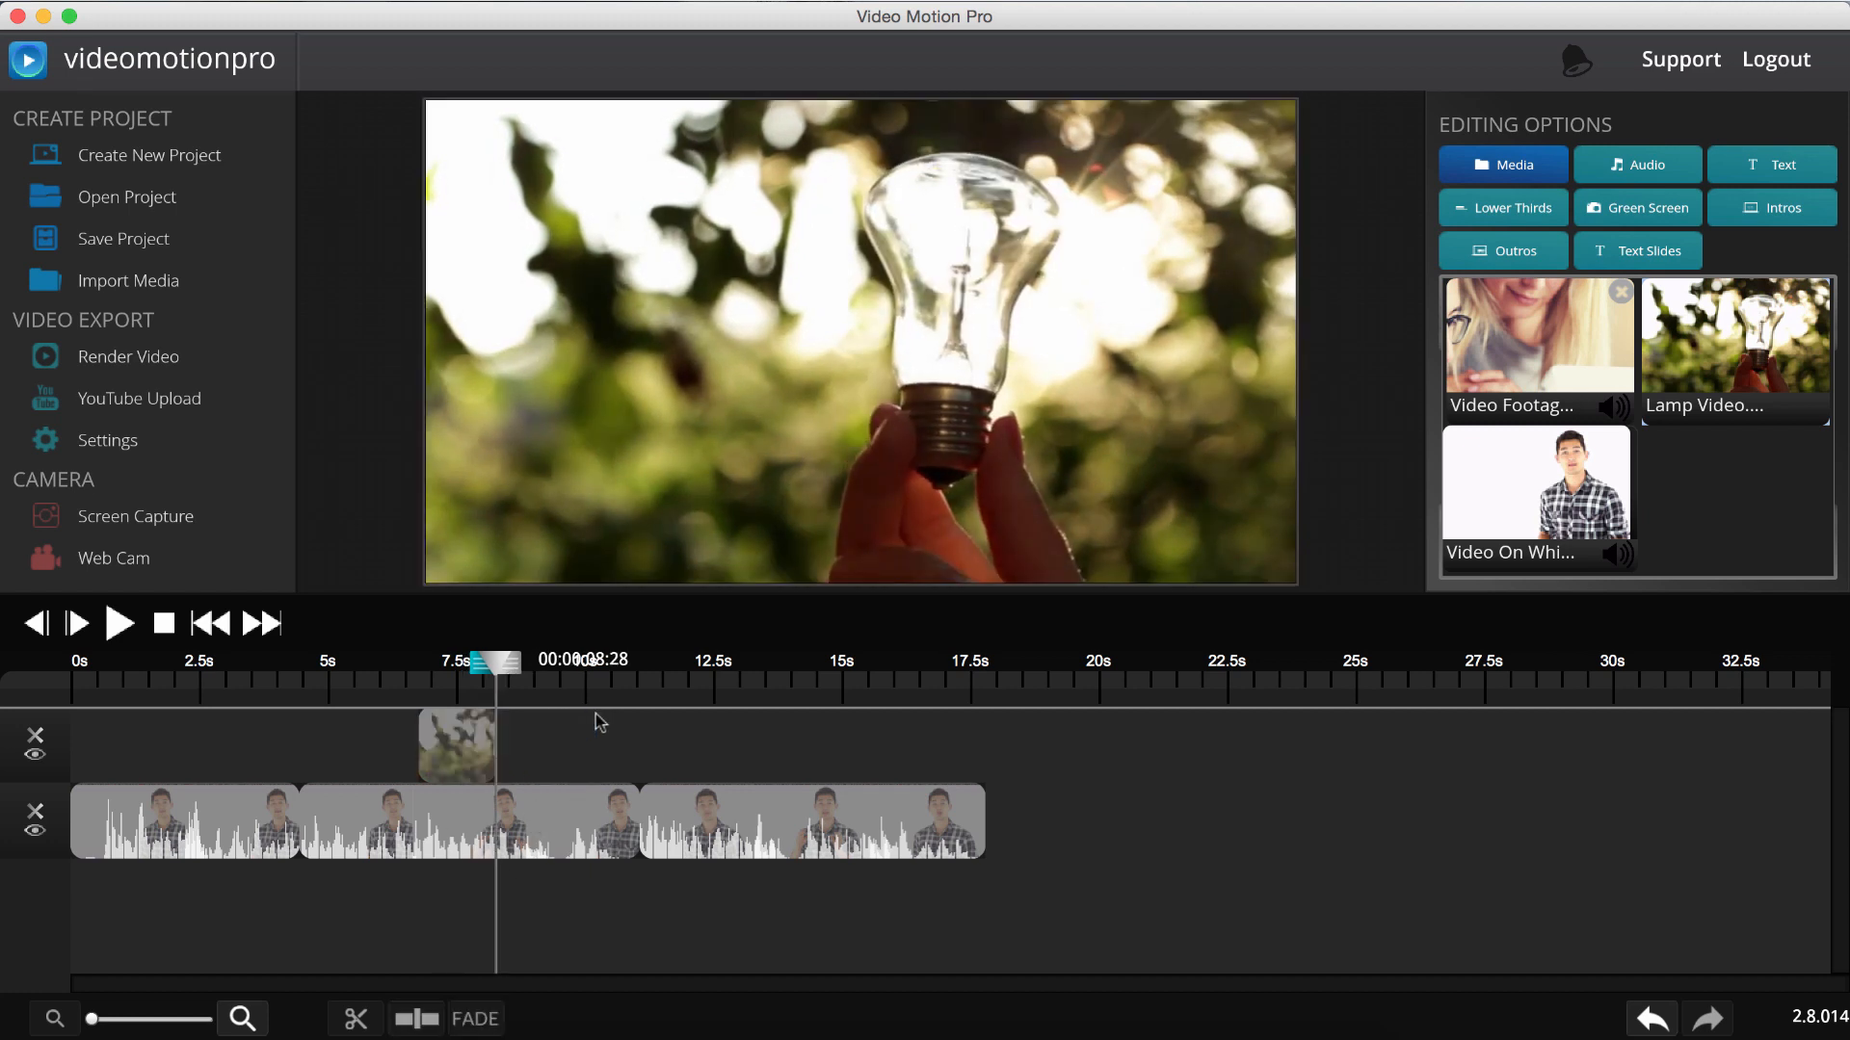
left_click(410, 688)
left_click(121, 624)
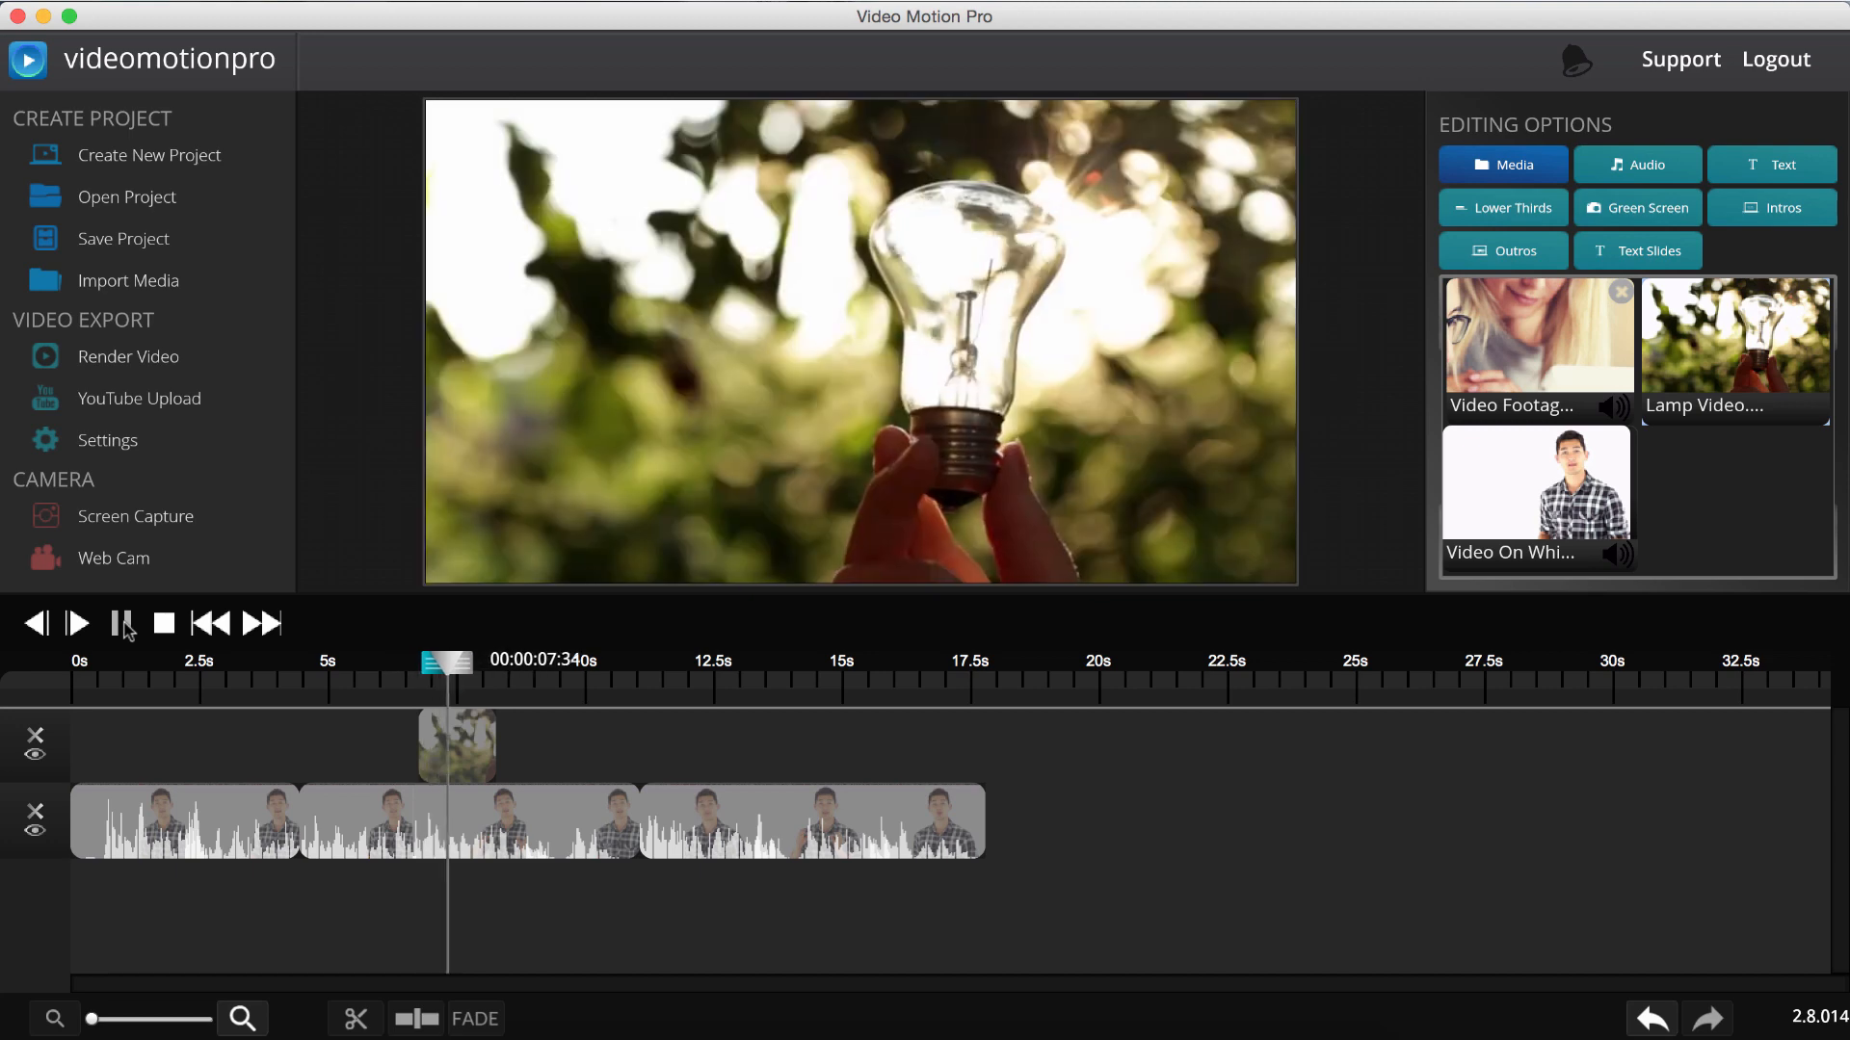
left_click(120, 624)
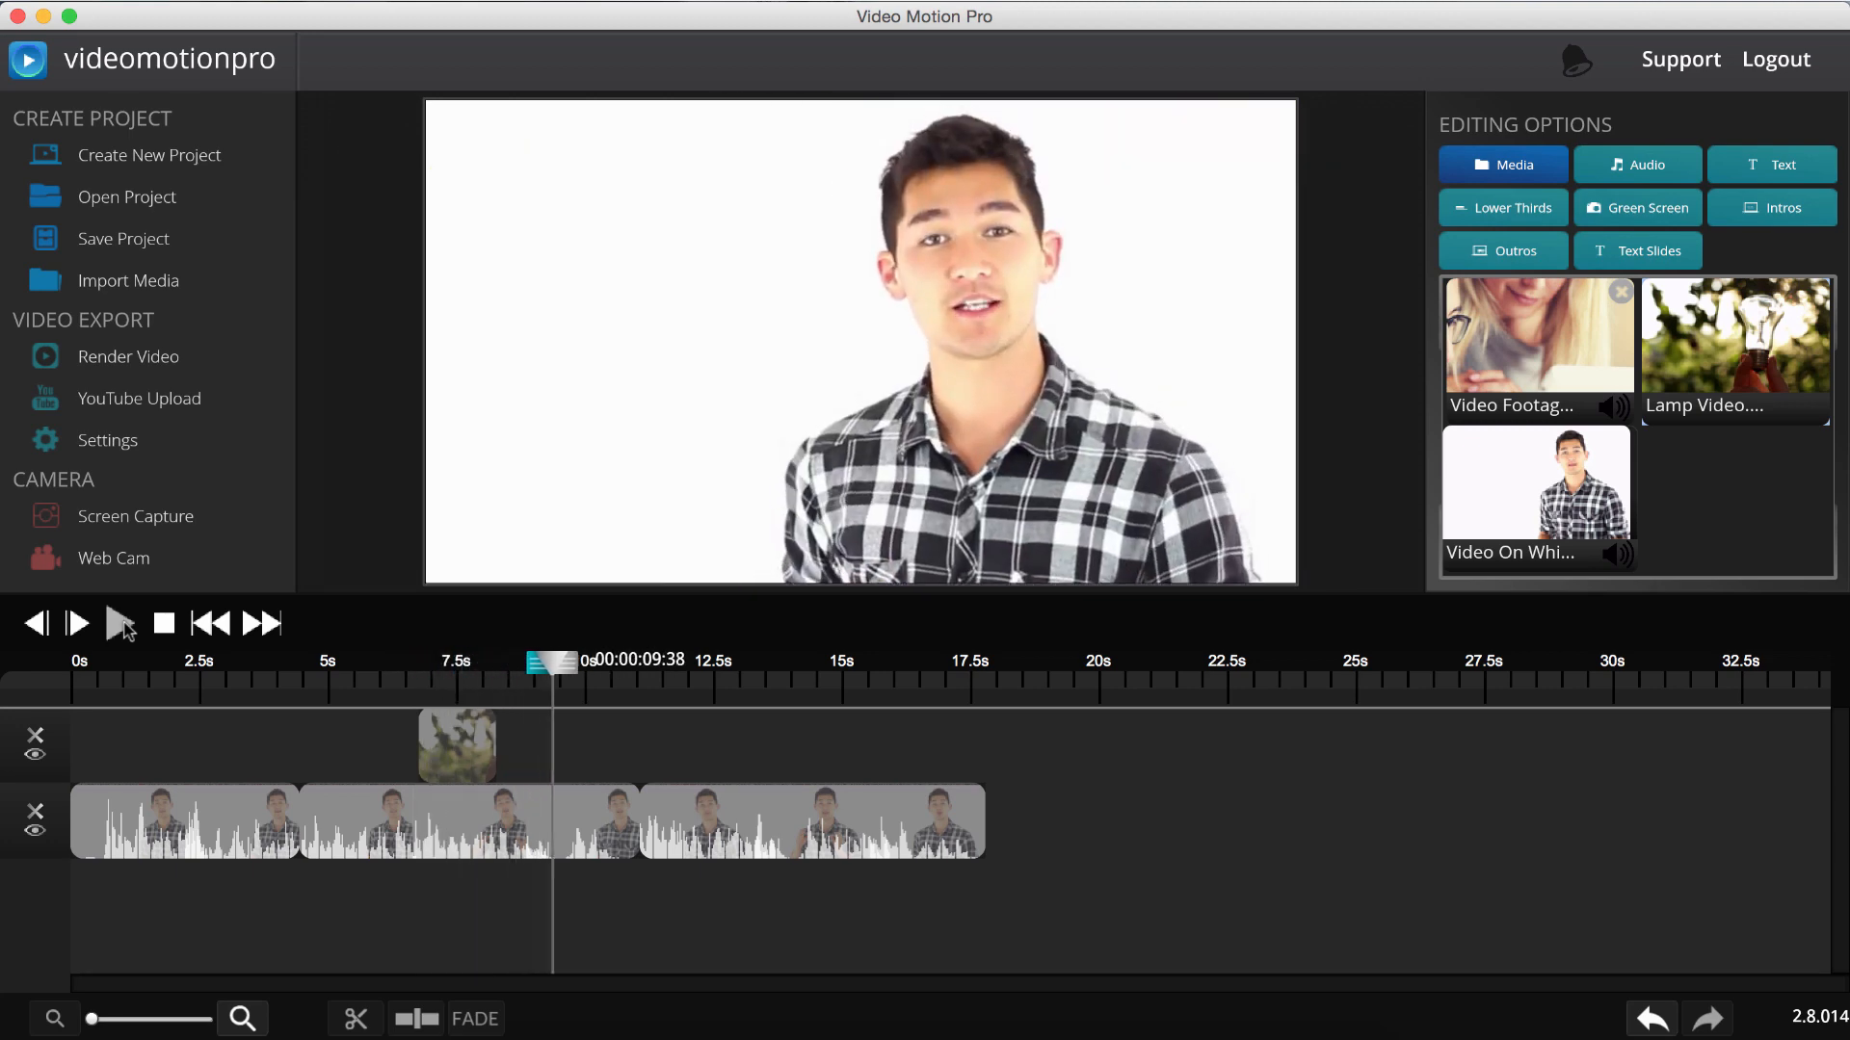
Move the lamp clip along its track so it starts at about 12 s
left_click(472, 751)
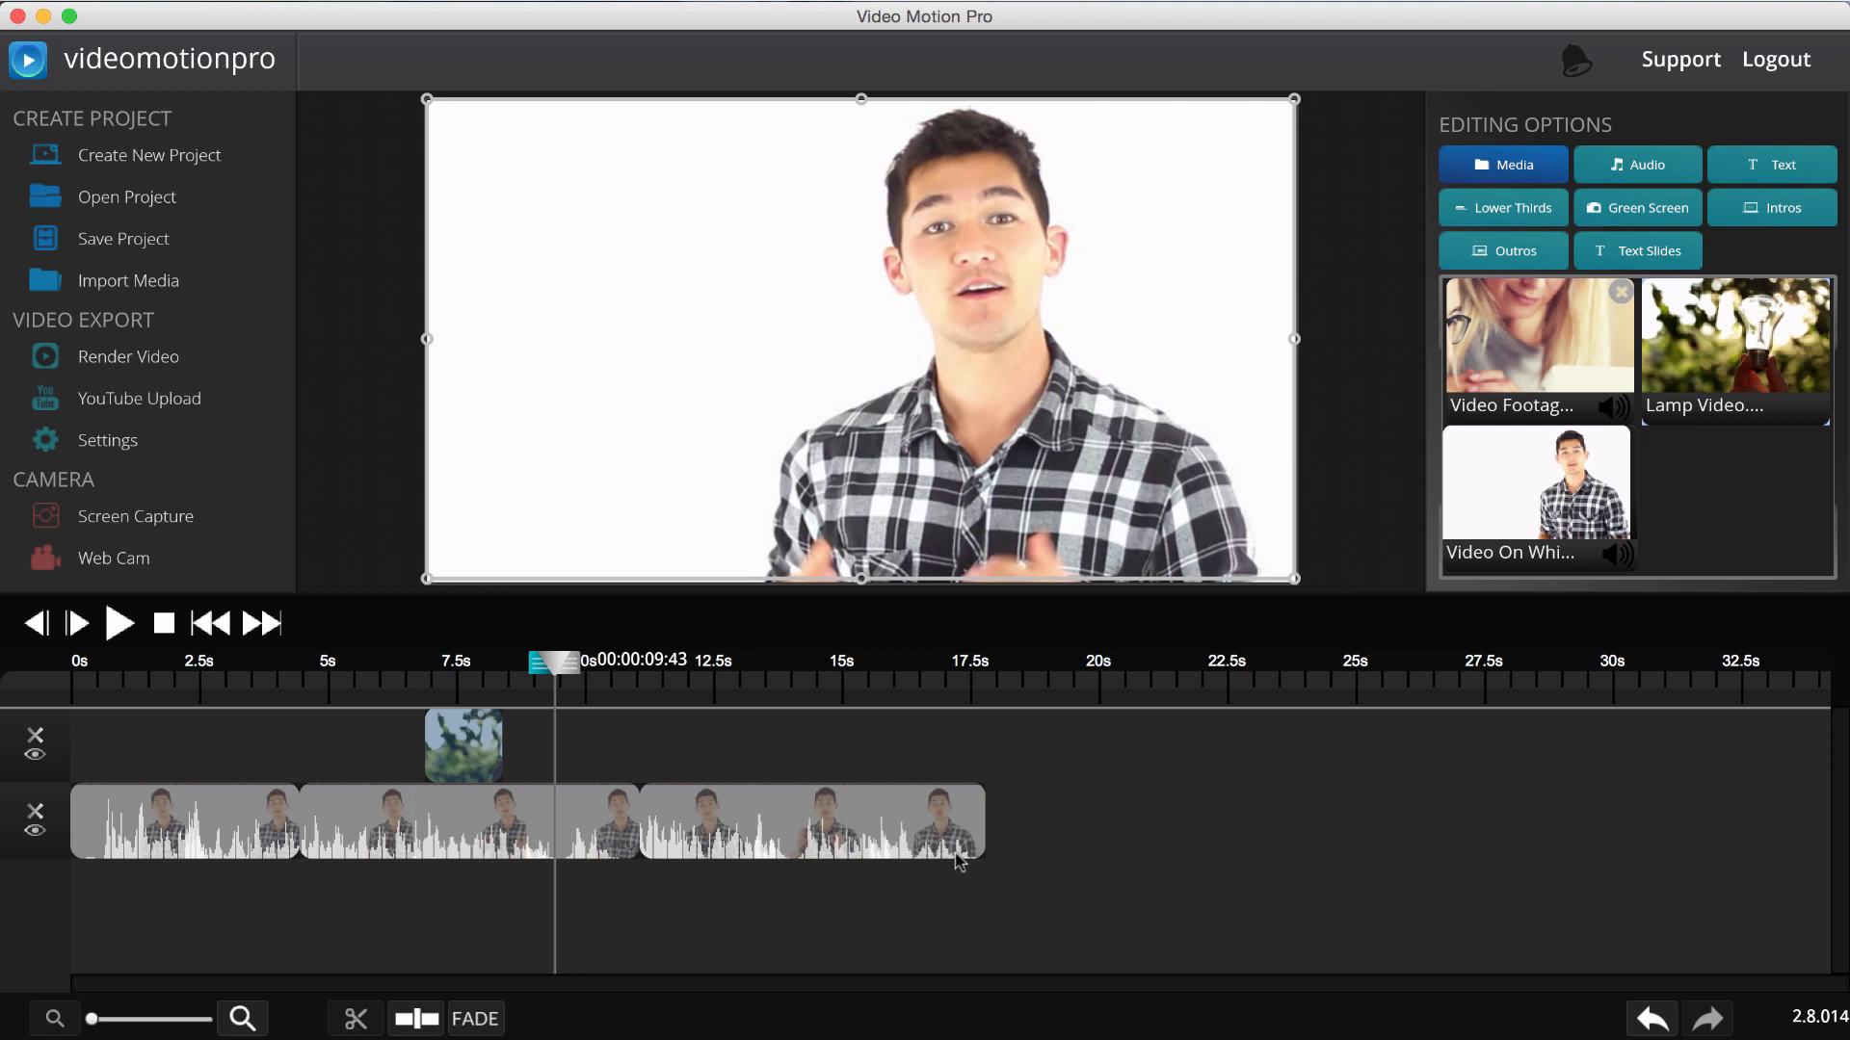
left_click_drag(498, 739, 730, 756)
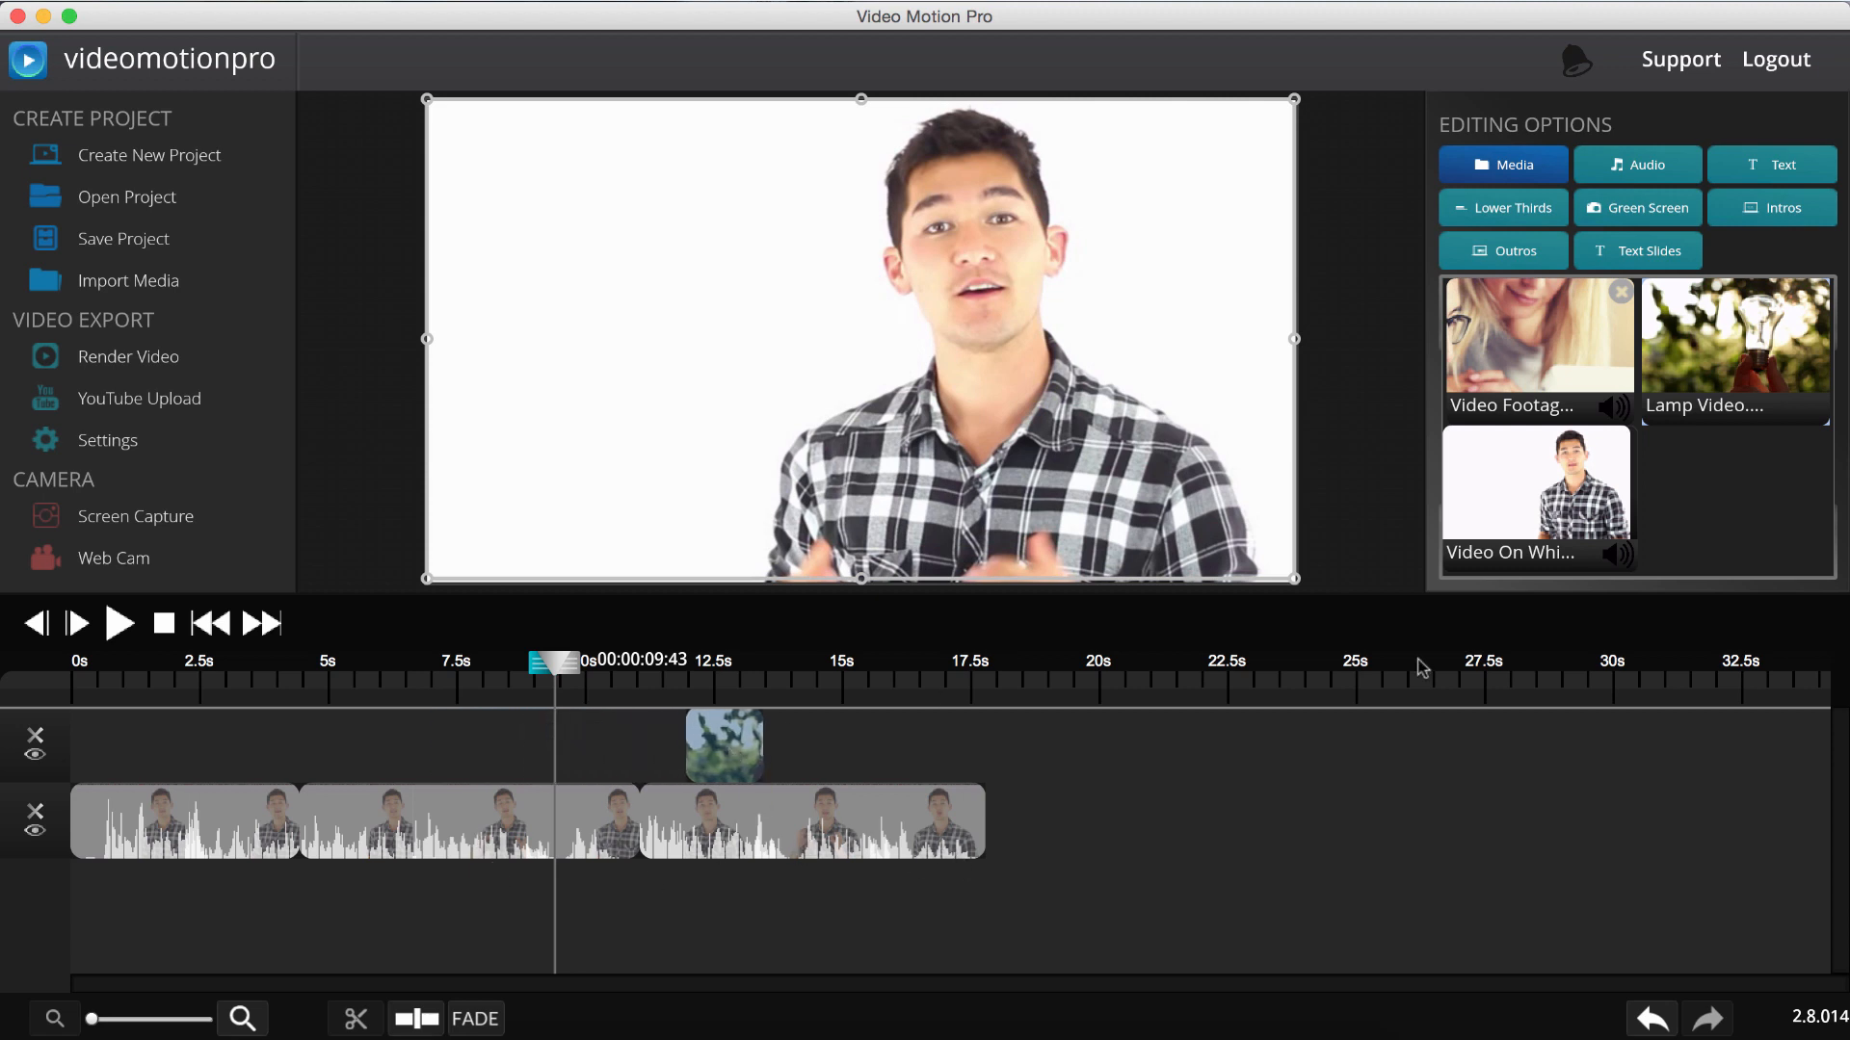
Begin a new lower third and choose the Spring Lower Third 3 template
left_click(1517, 208)
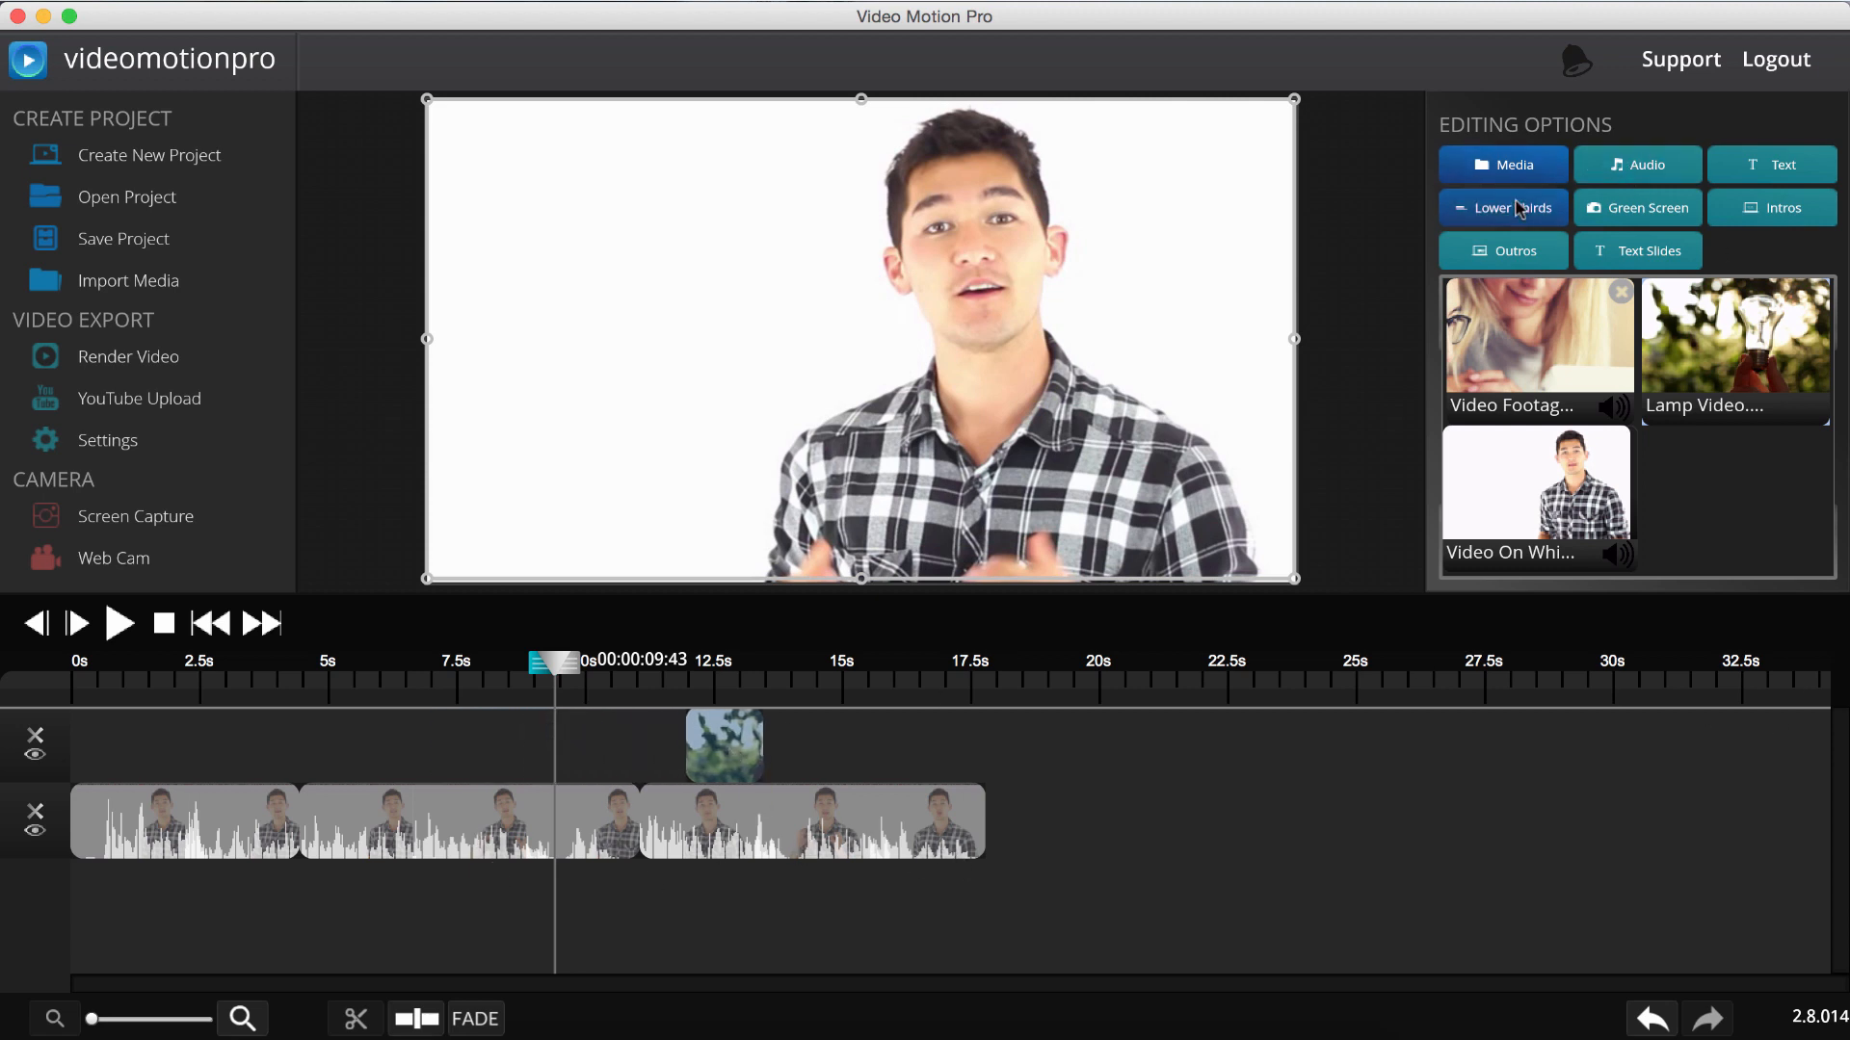
left_click(1563, 367)
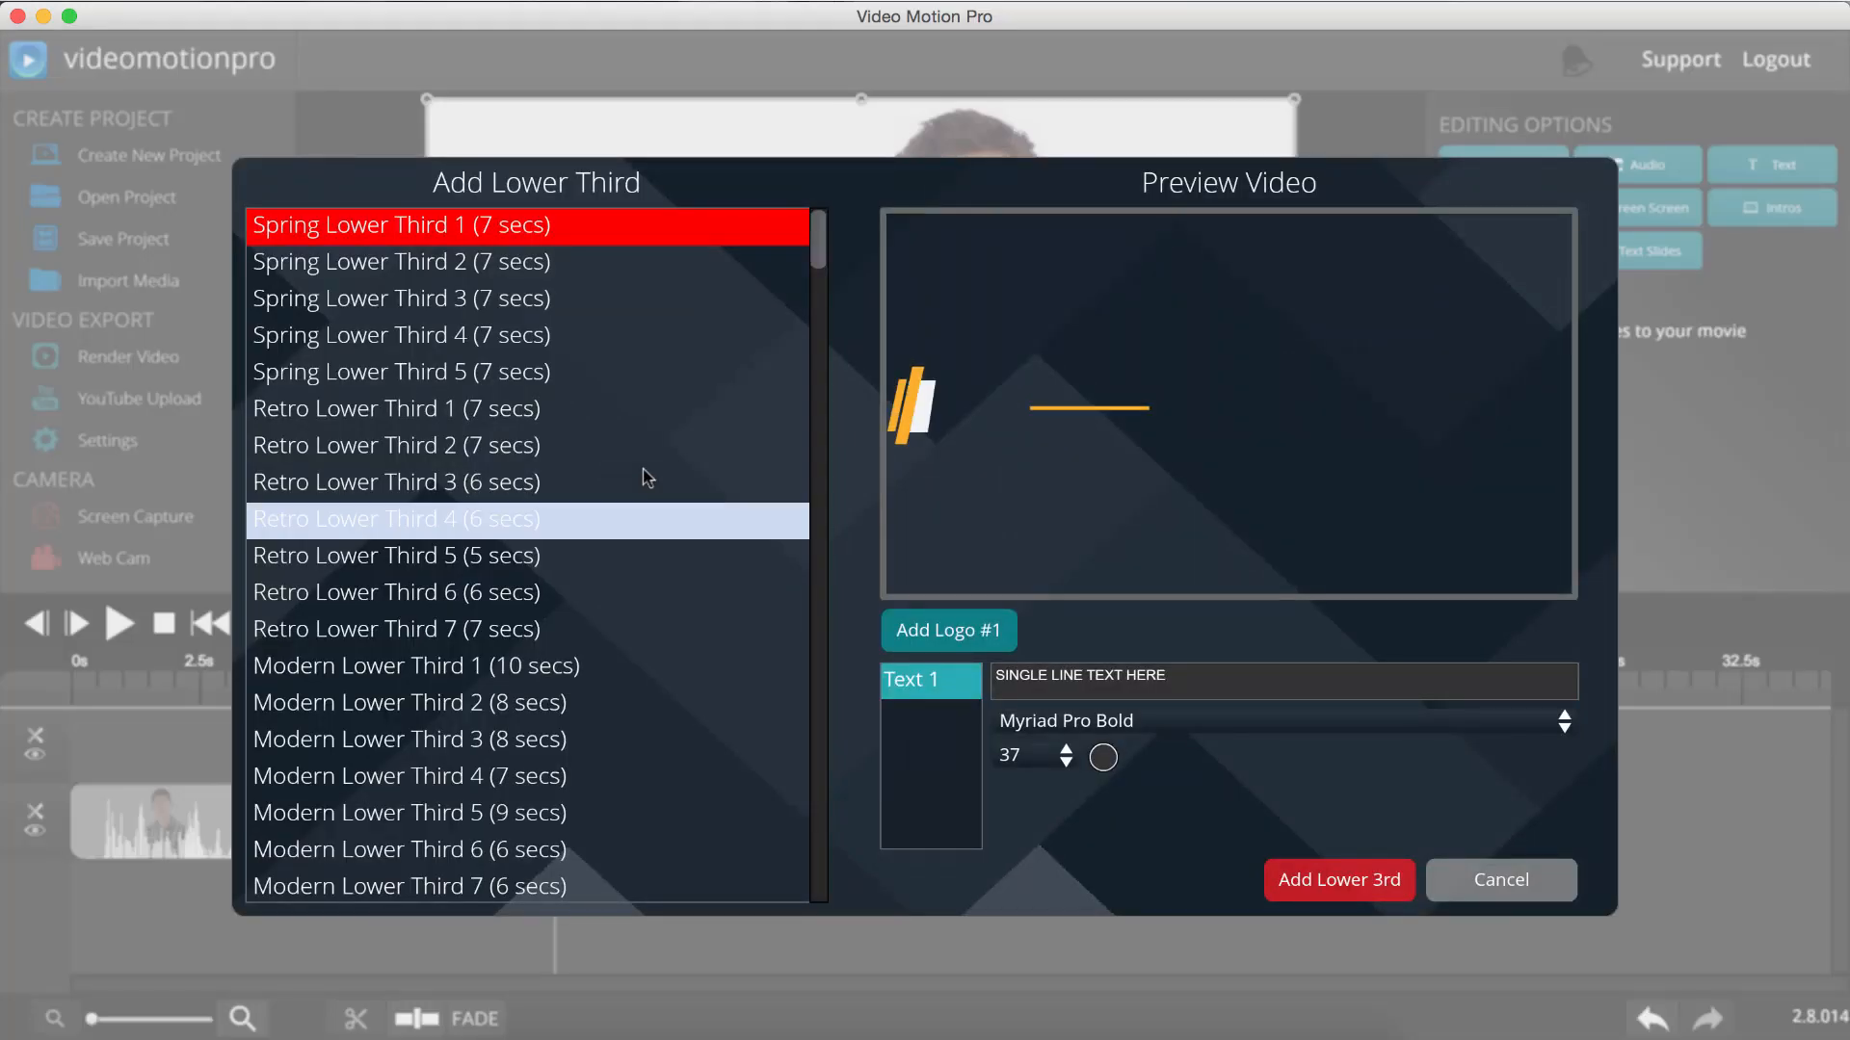
left_click(640, 478)
left_click(599, 374)
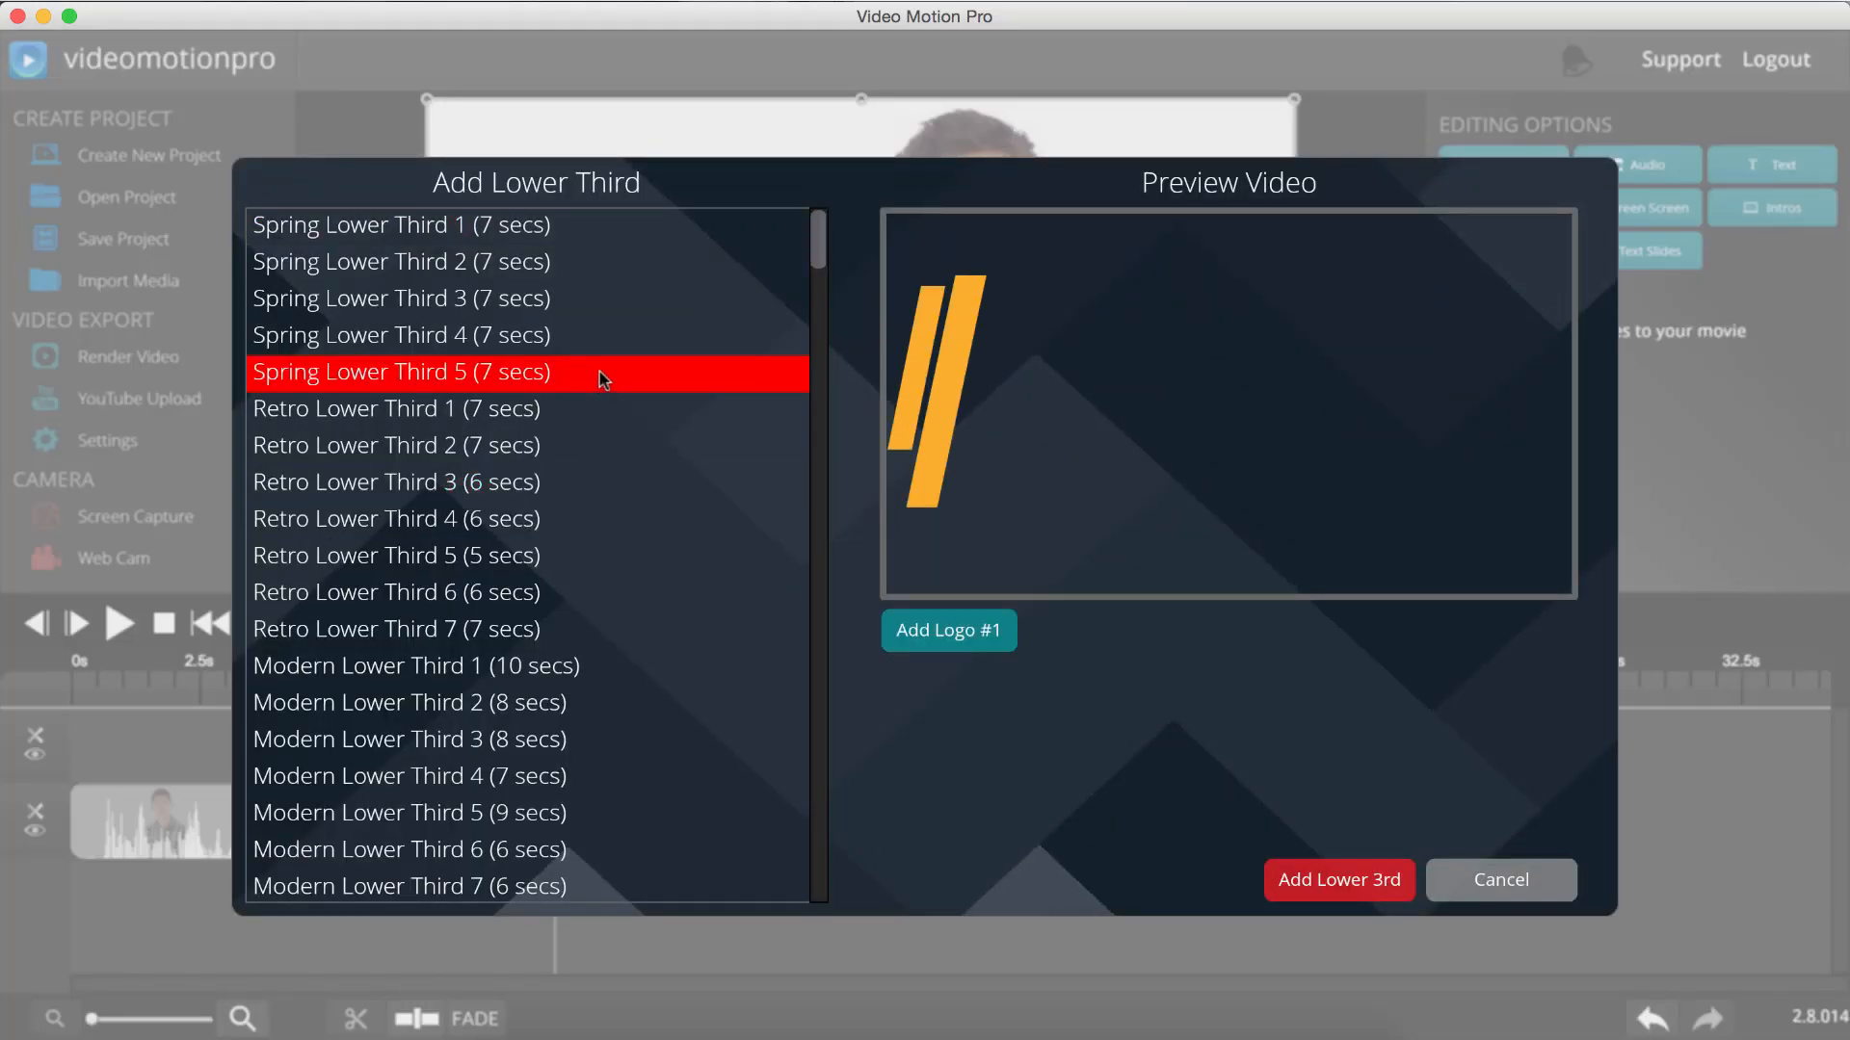
left_click(599, 300)
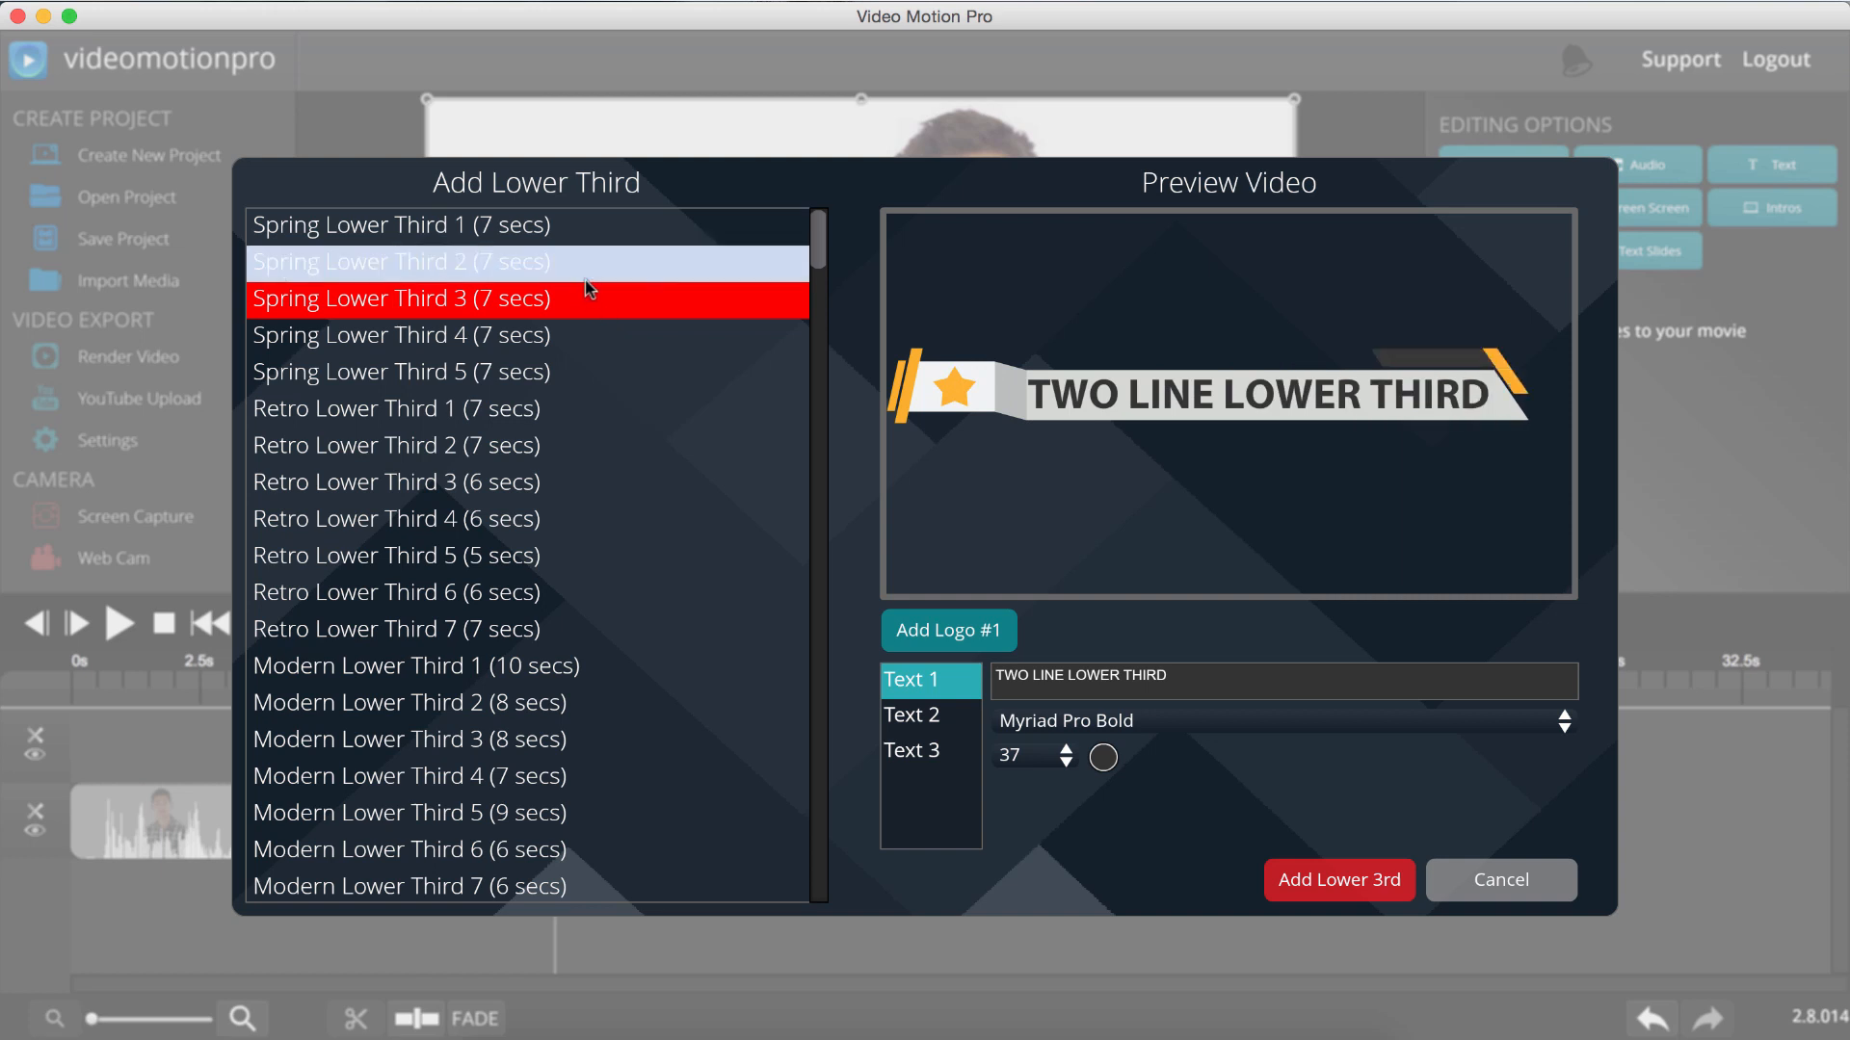
Replace the lower third's main title line with the presenter's full name in capitals
triple_click(1198, 681)
type("JOSH ")
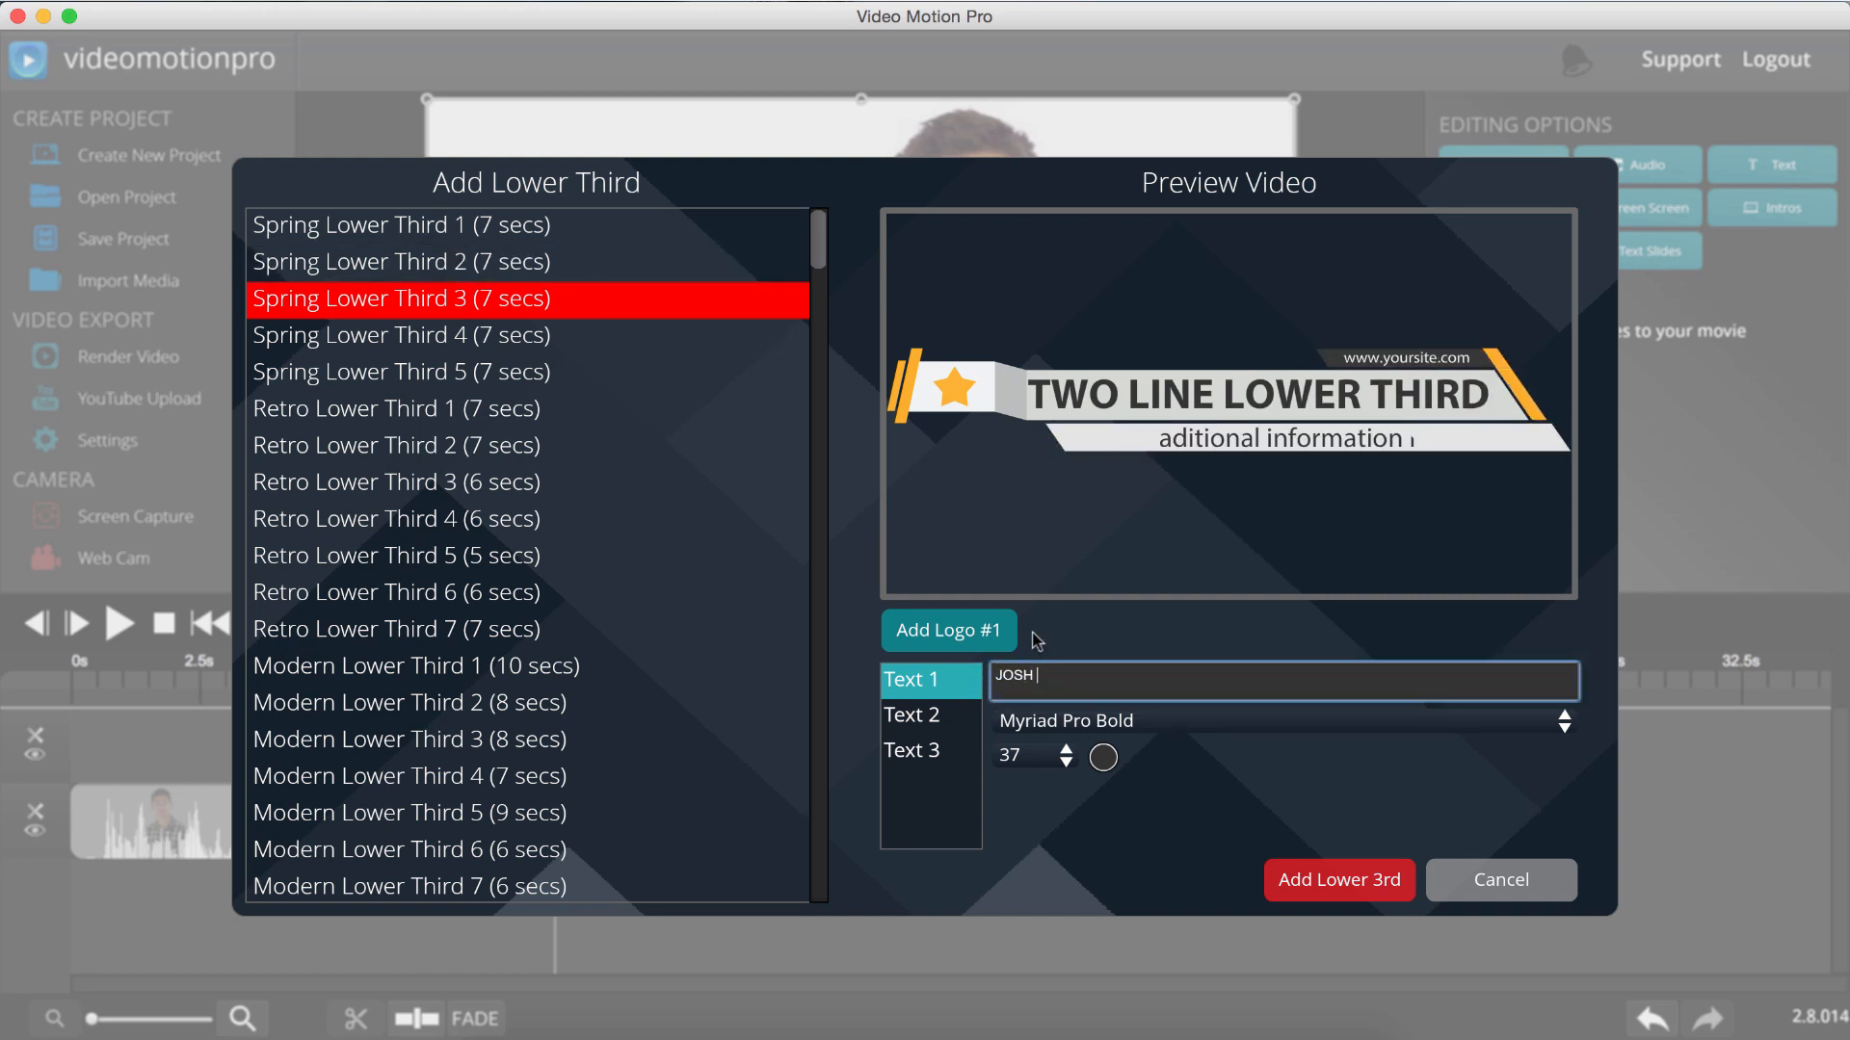
type("RATTA")
Change the lower third's second text line to "creator of videomotionpro"
left_click(925, 716)
left_click(1161, 678)
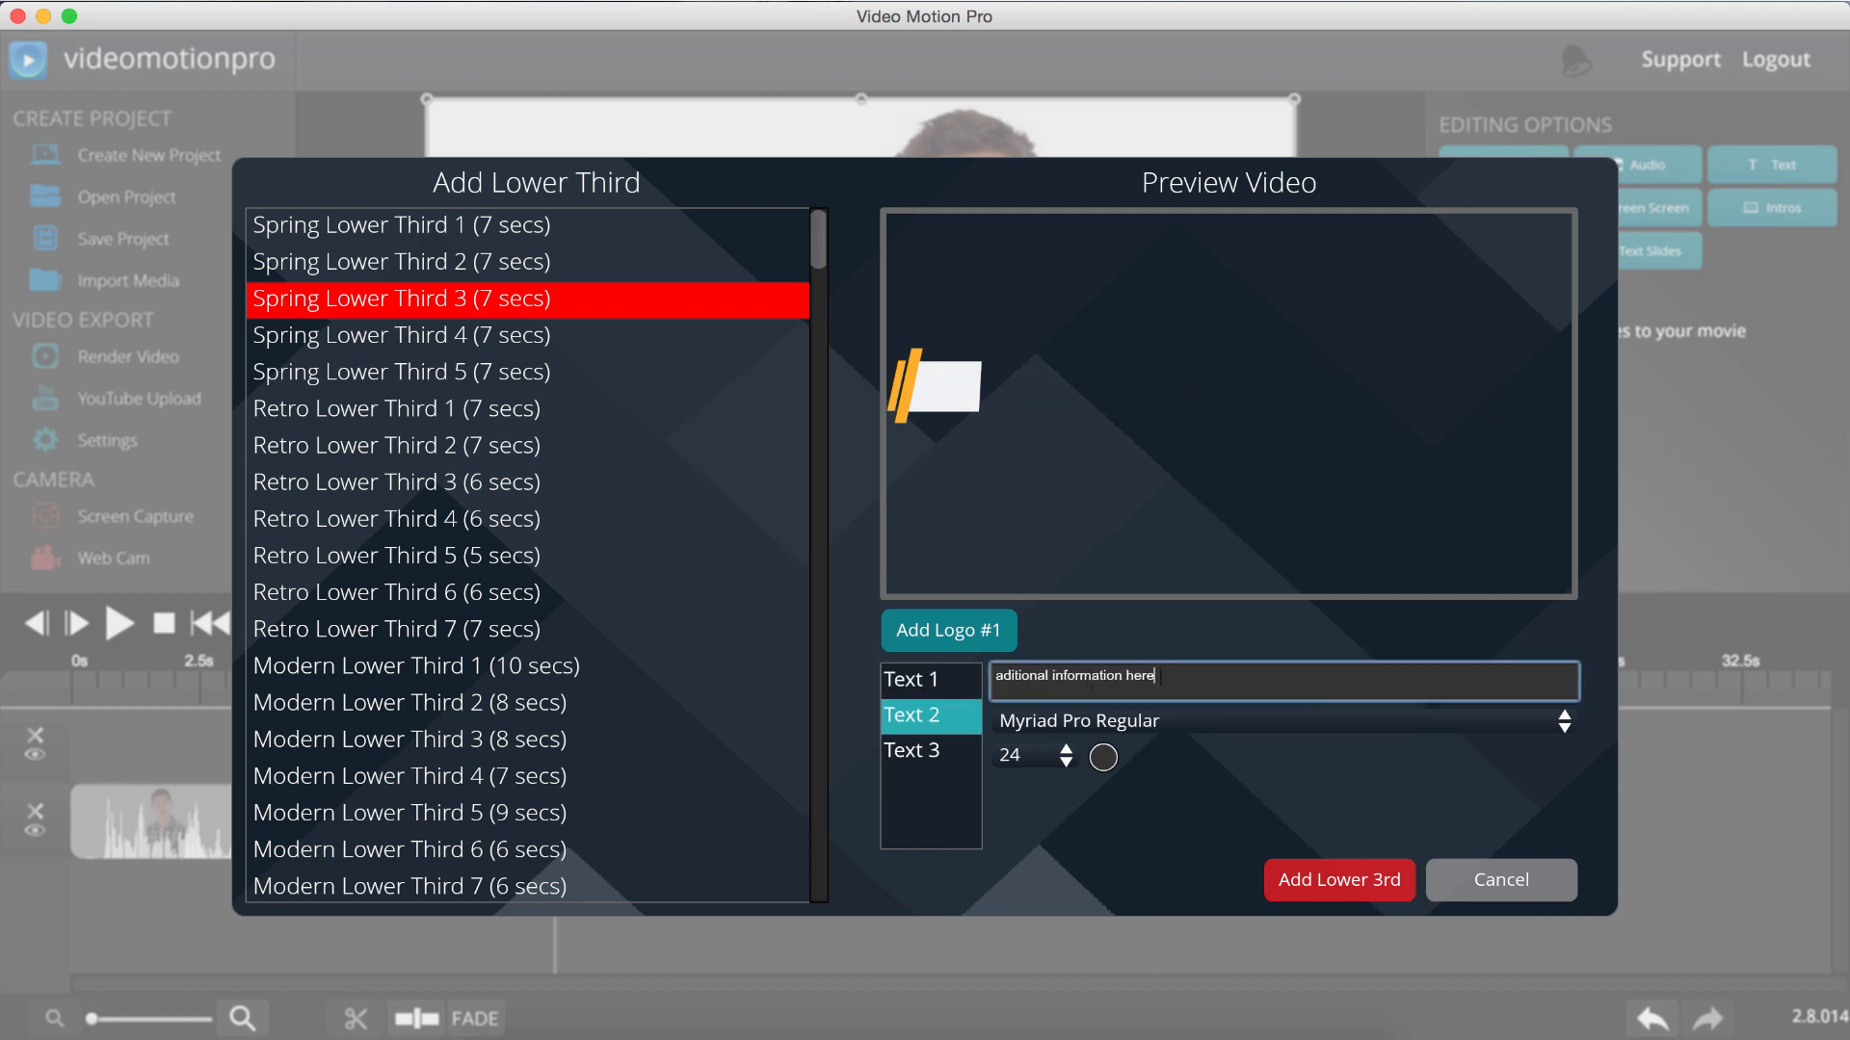
triple_click(1160, 678)
type("crea")
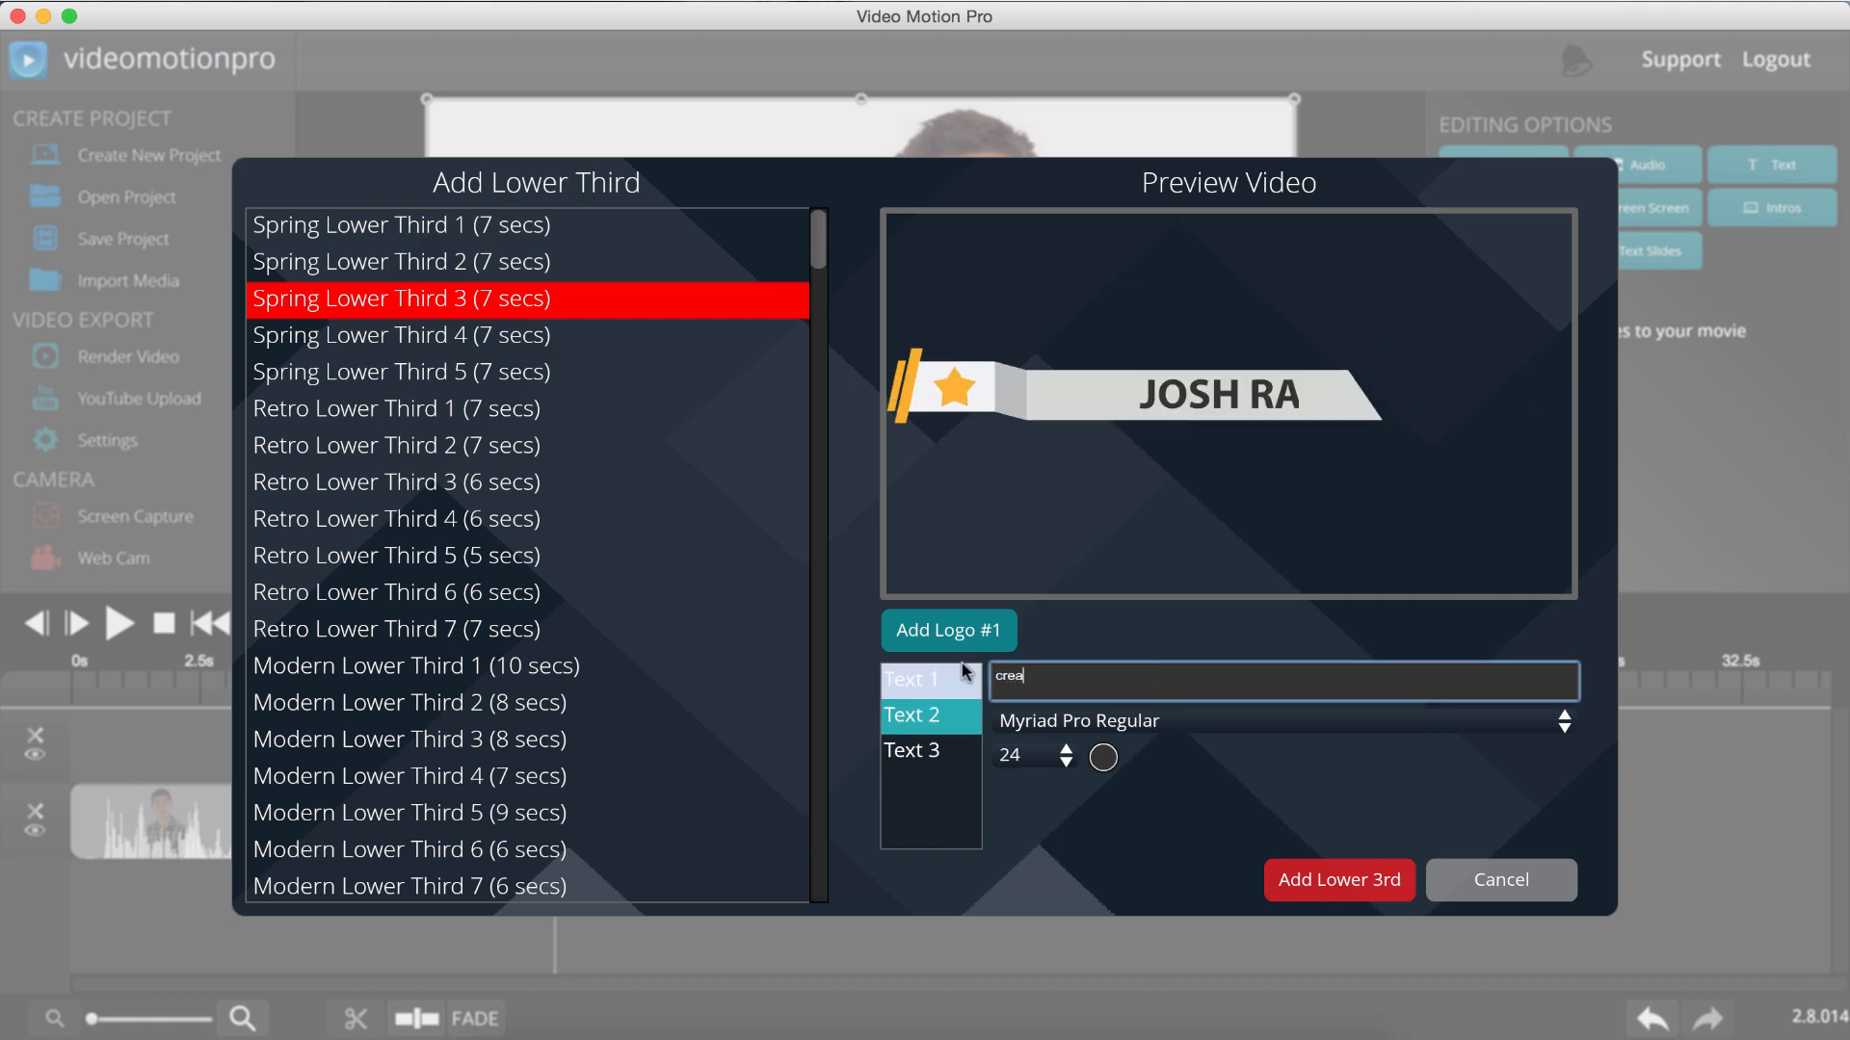
type("tor")
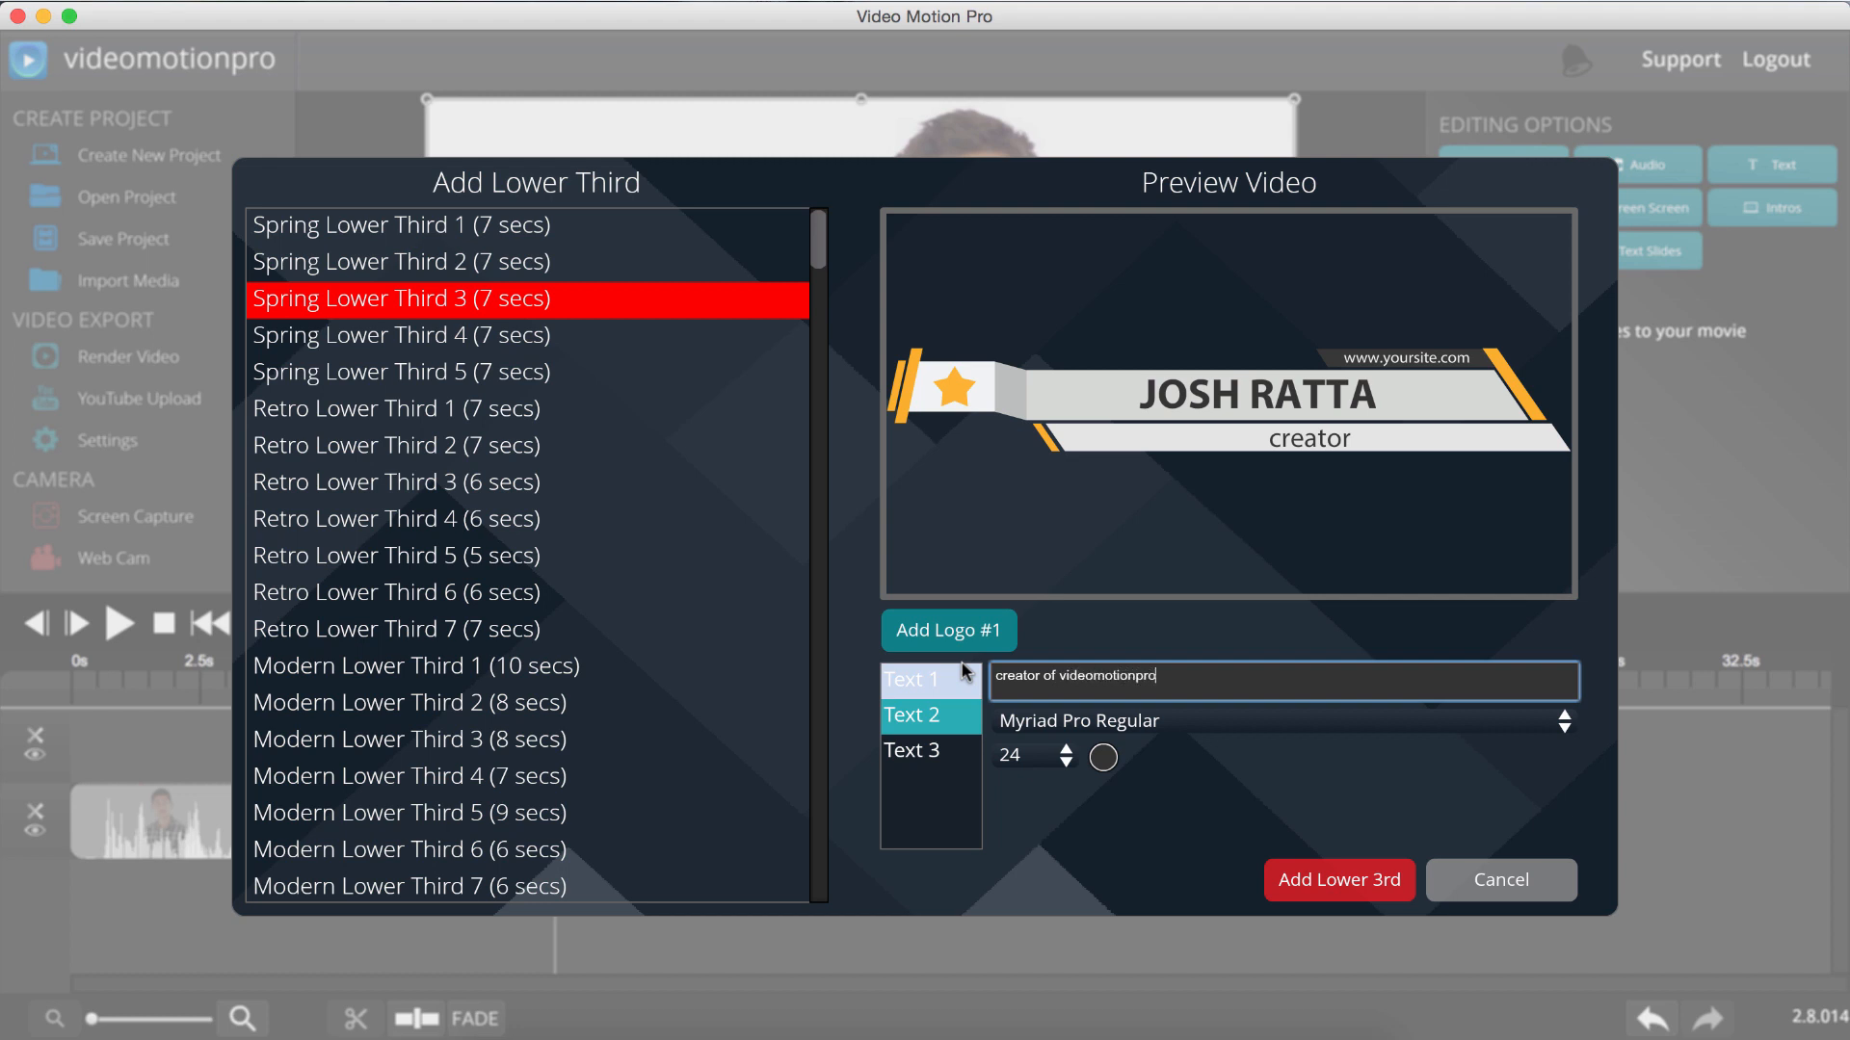
type(" of videomotionpro")
left_click(911, 751)
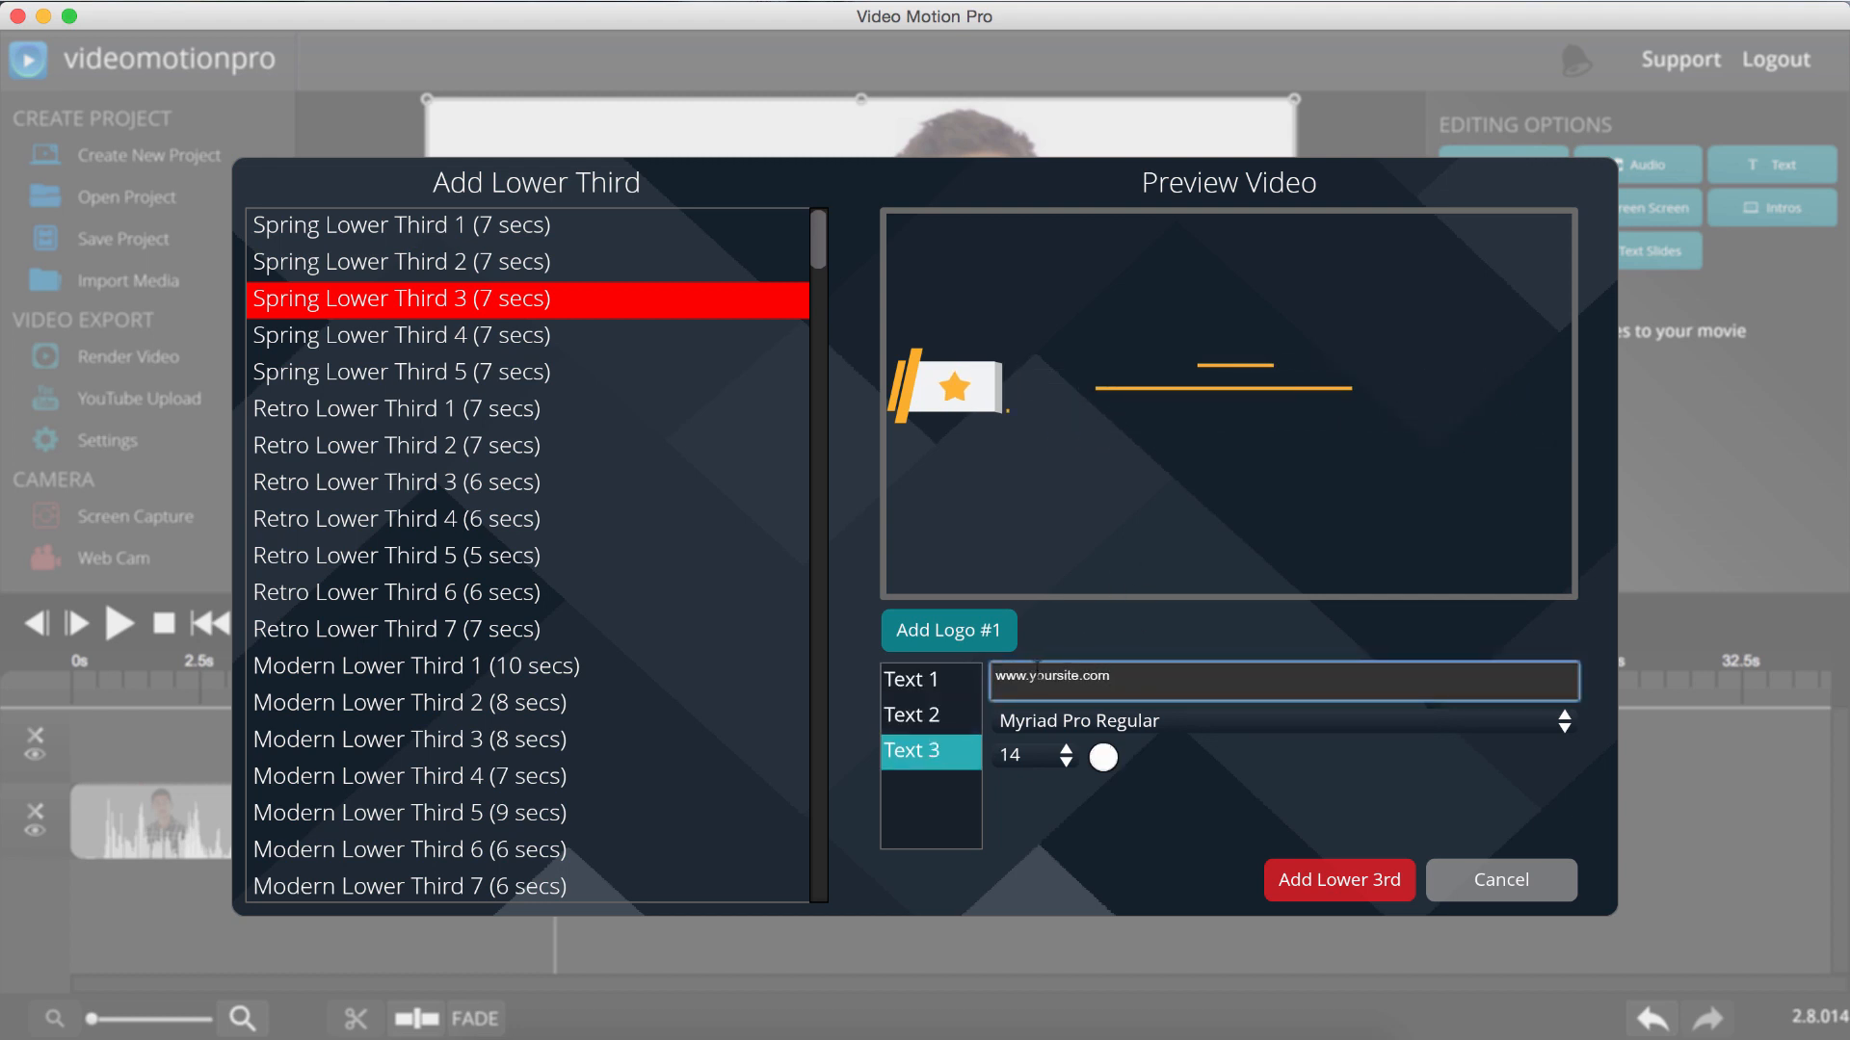
left_click_drag(1027, 675, 1081, 675)
type("vide")
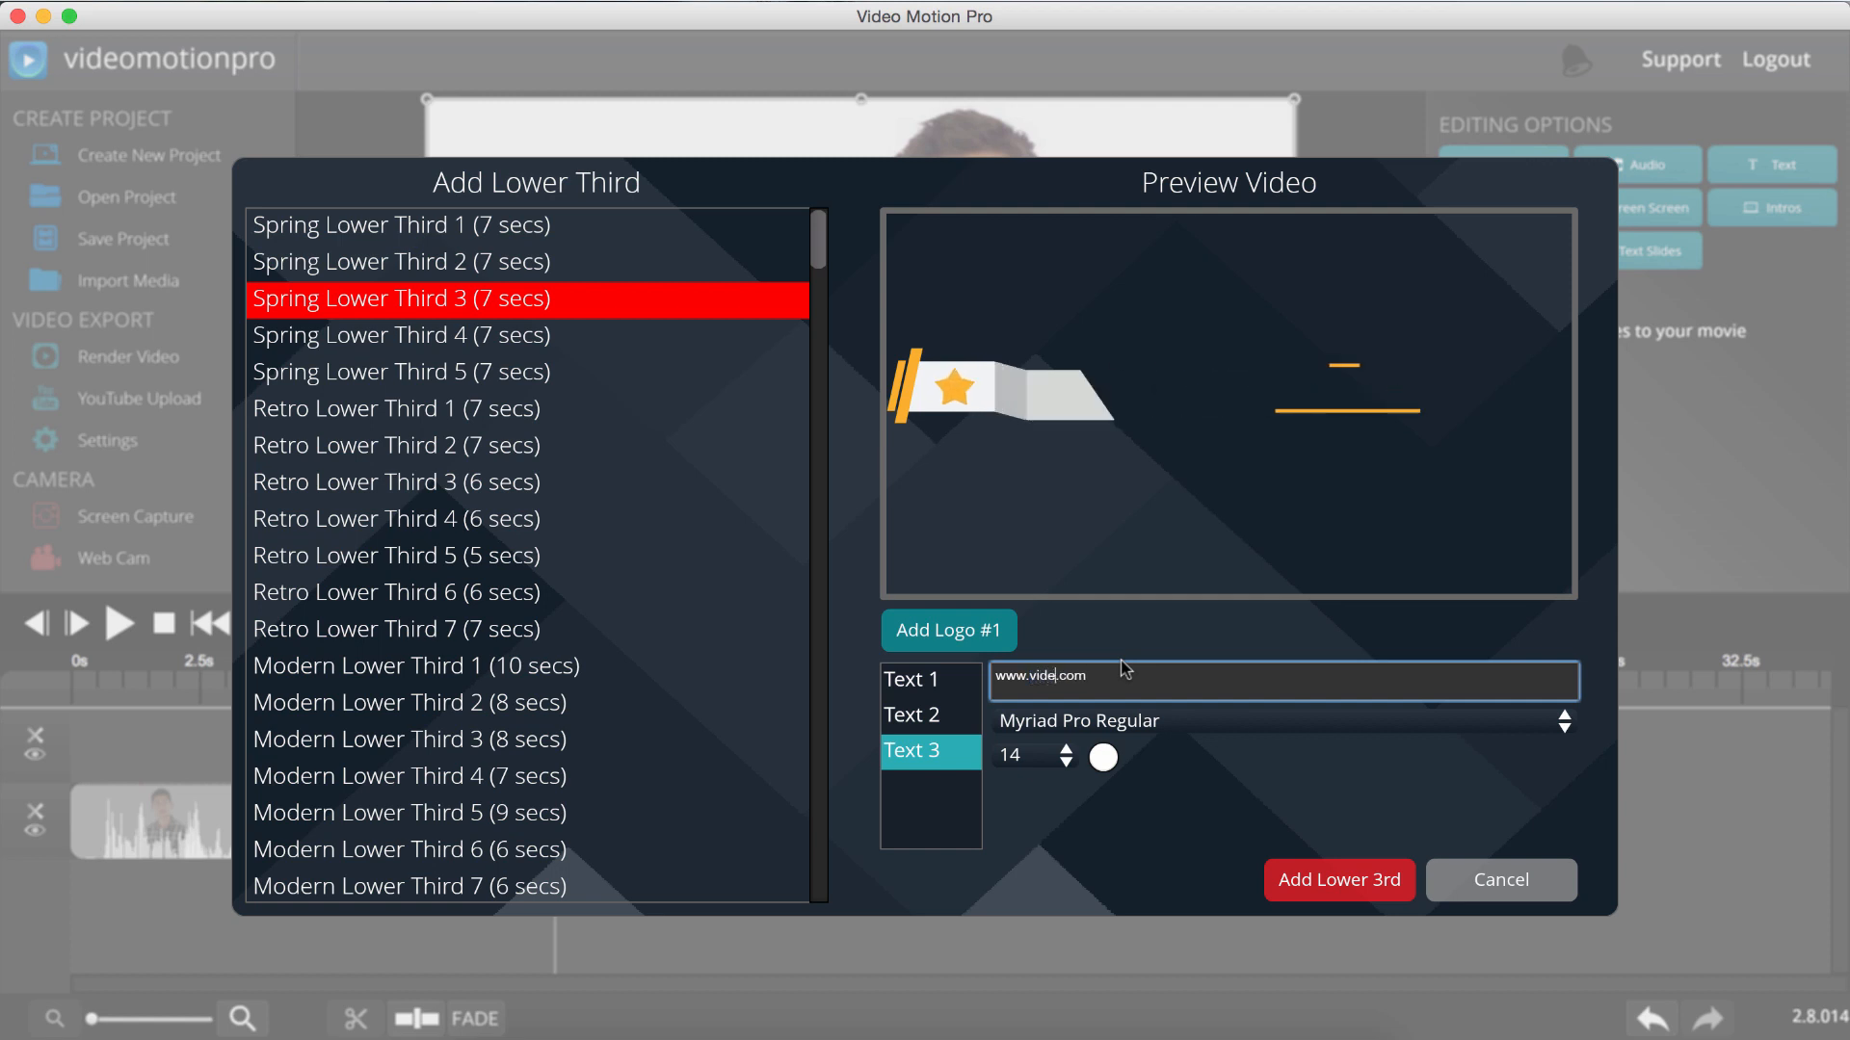
type("omotionpro")
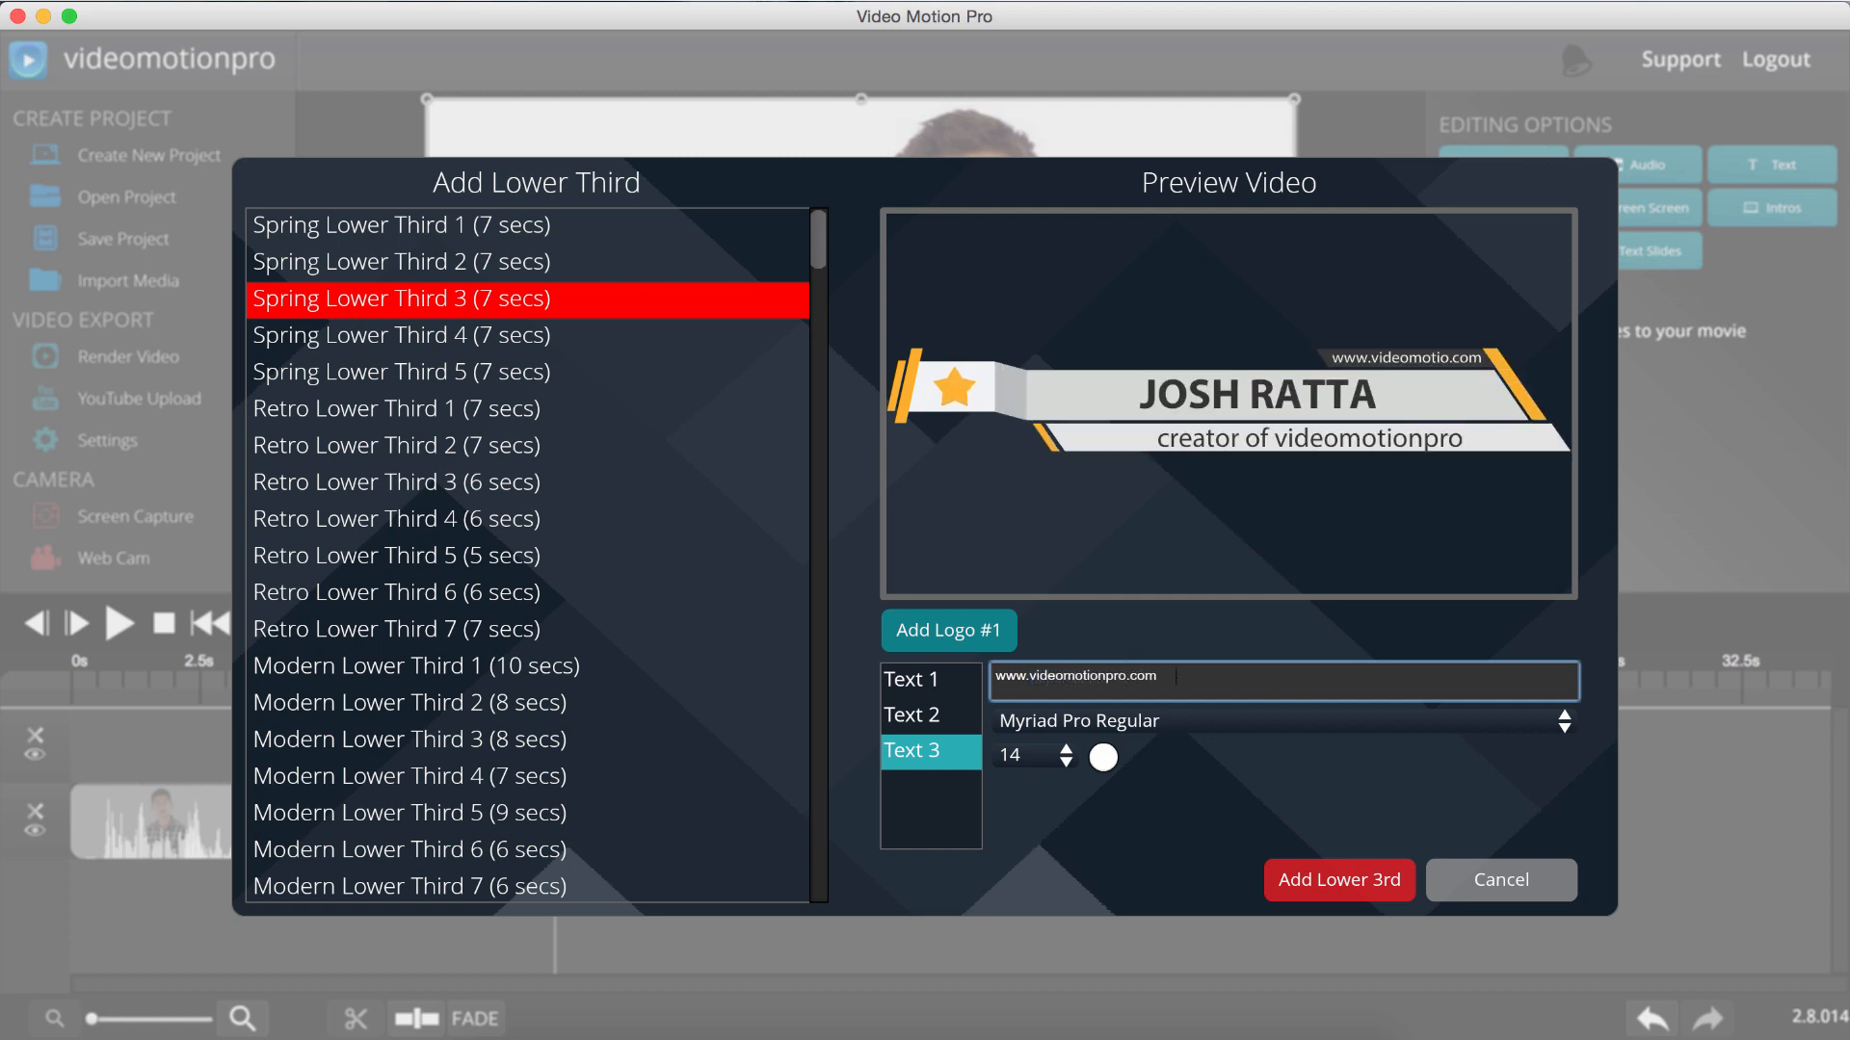
left_click(1062, 755)
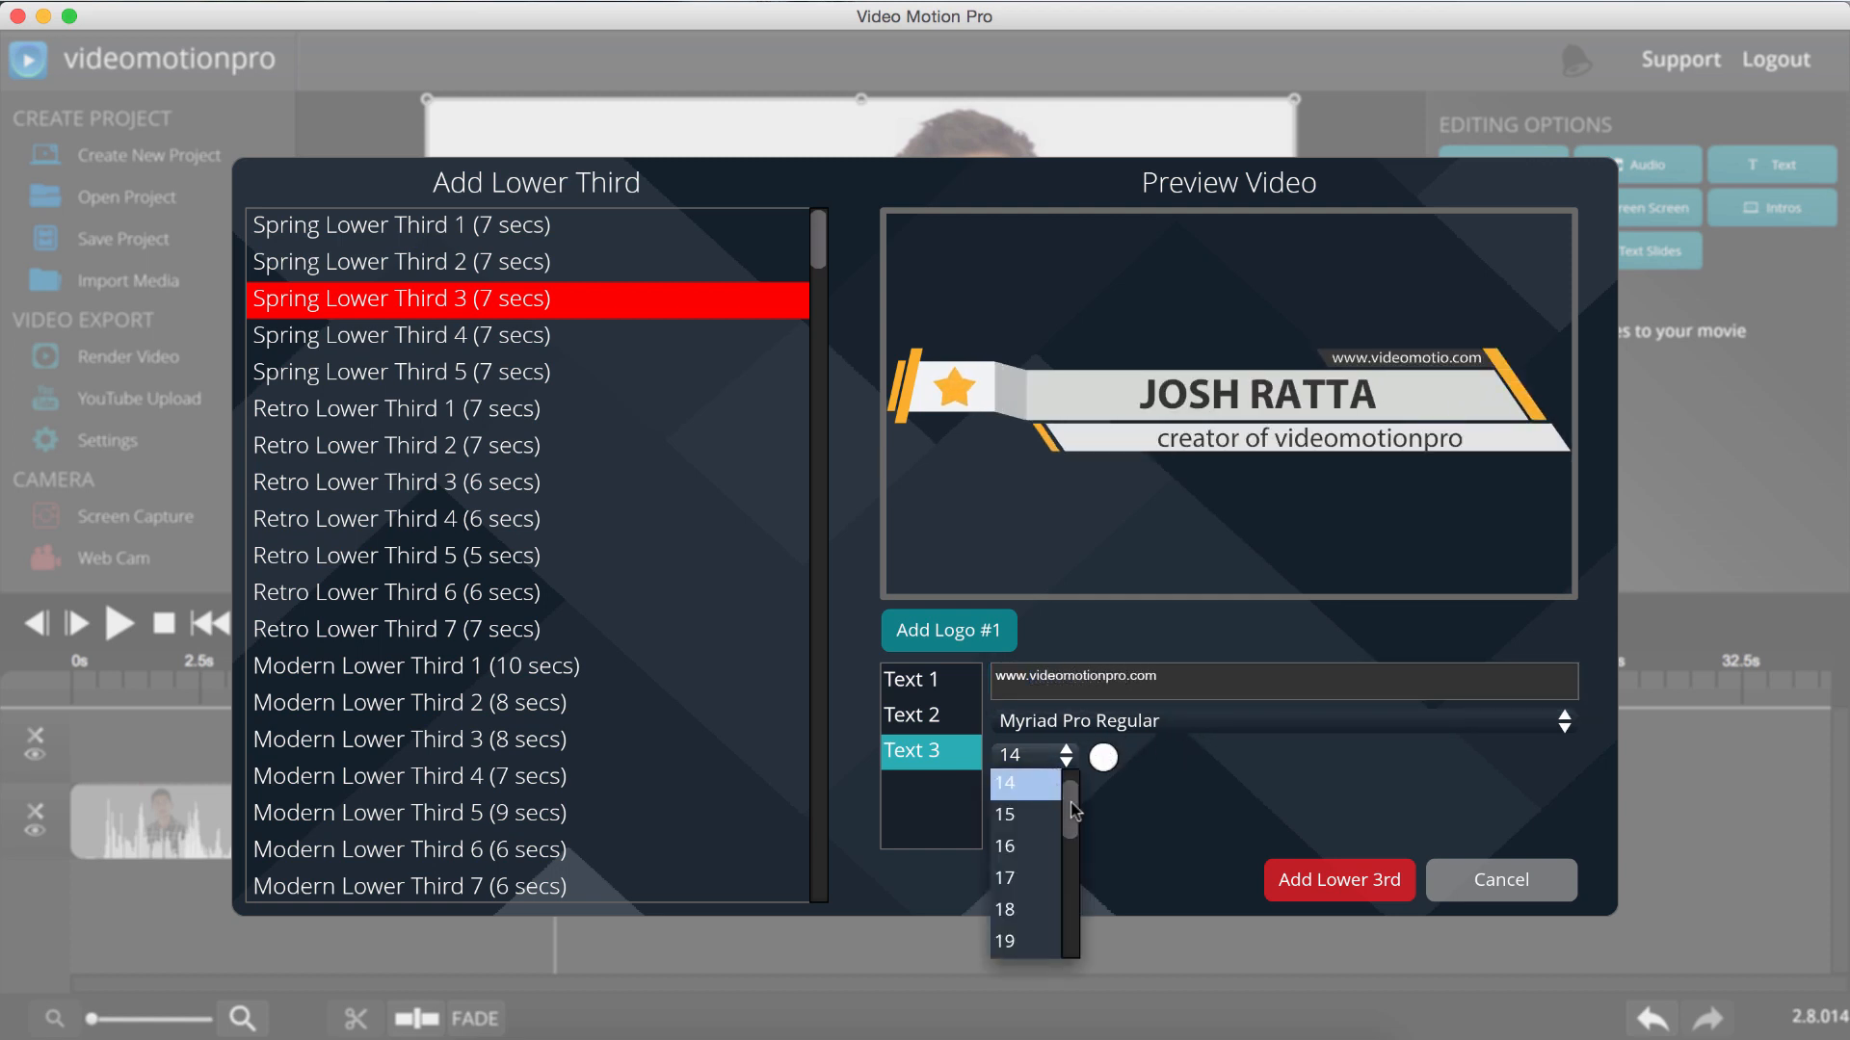
scroll(1071, 799, "up", 2)
left_click(1023, 788)
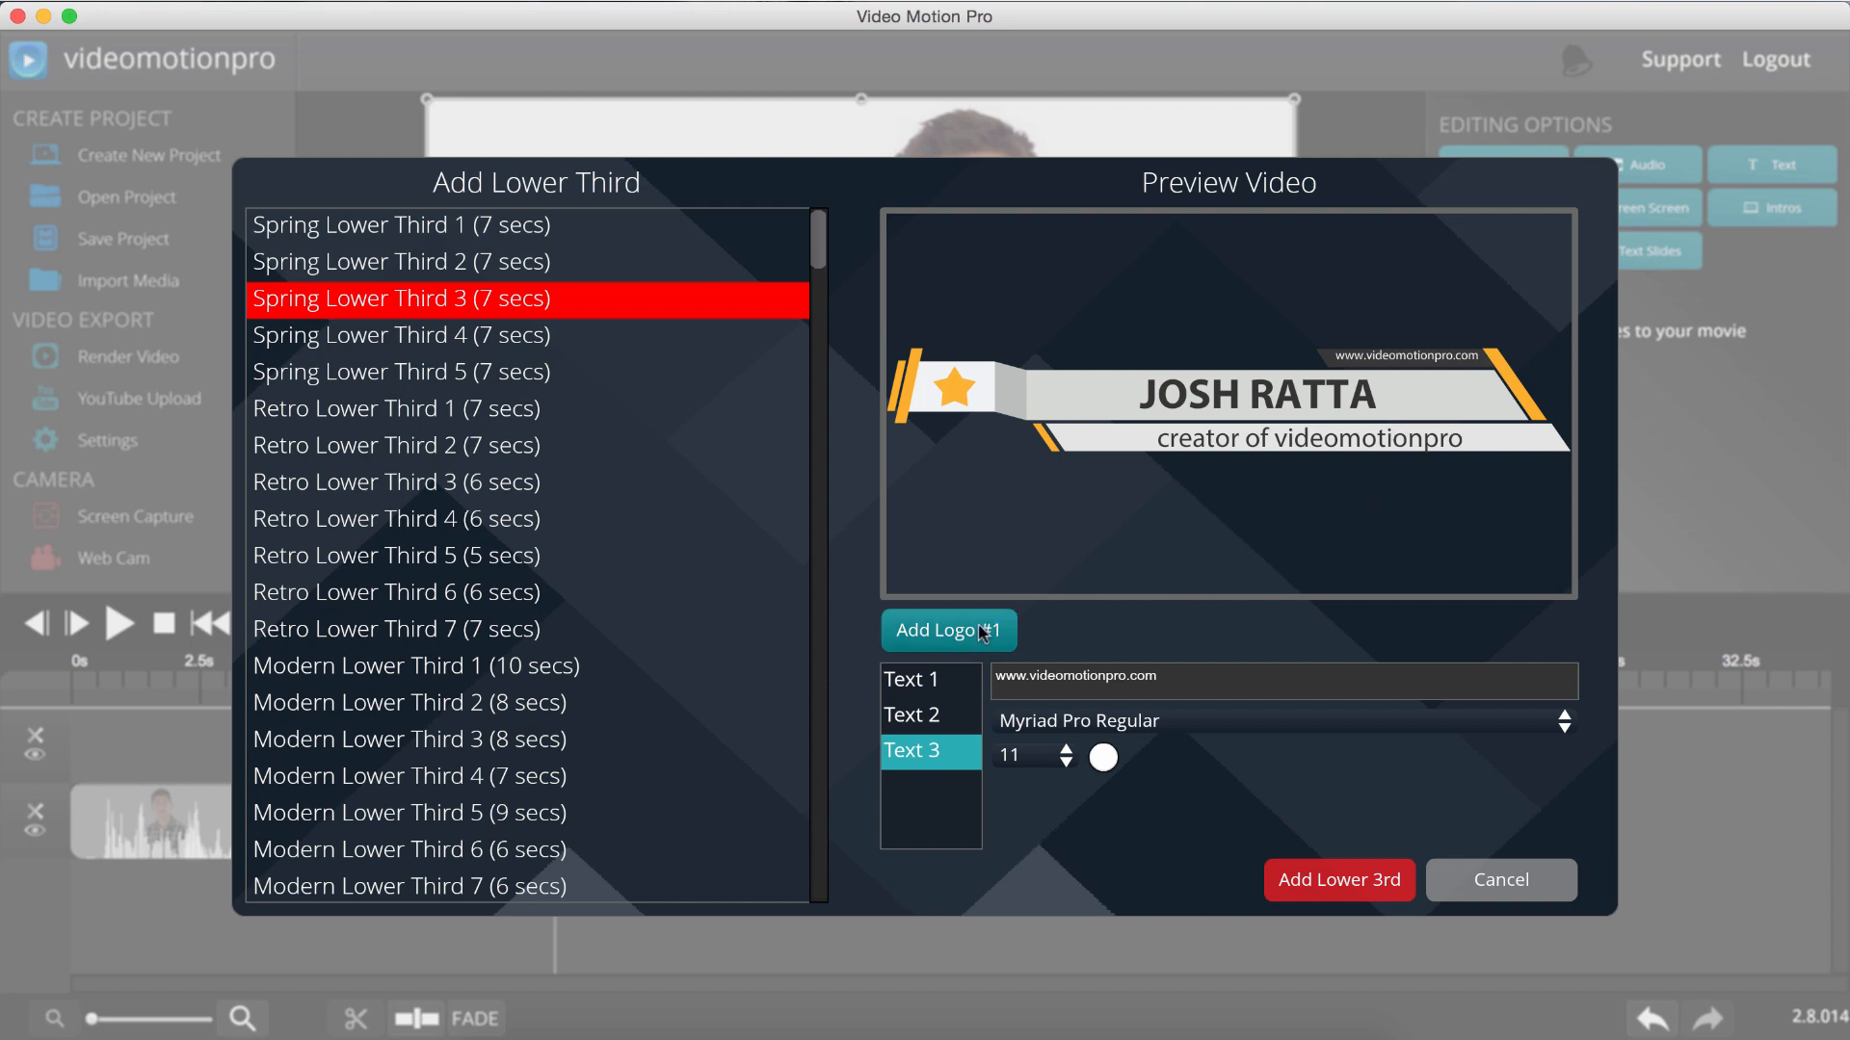
Use VMP-Icon-Desktop.png as the lower third's logo and add the finished title to the timeline
left_click(949, 630)
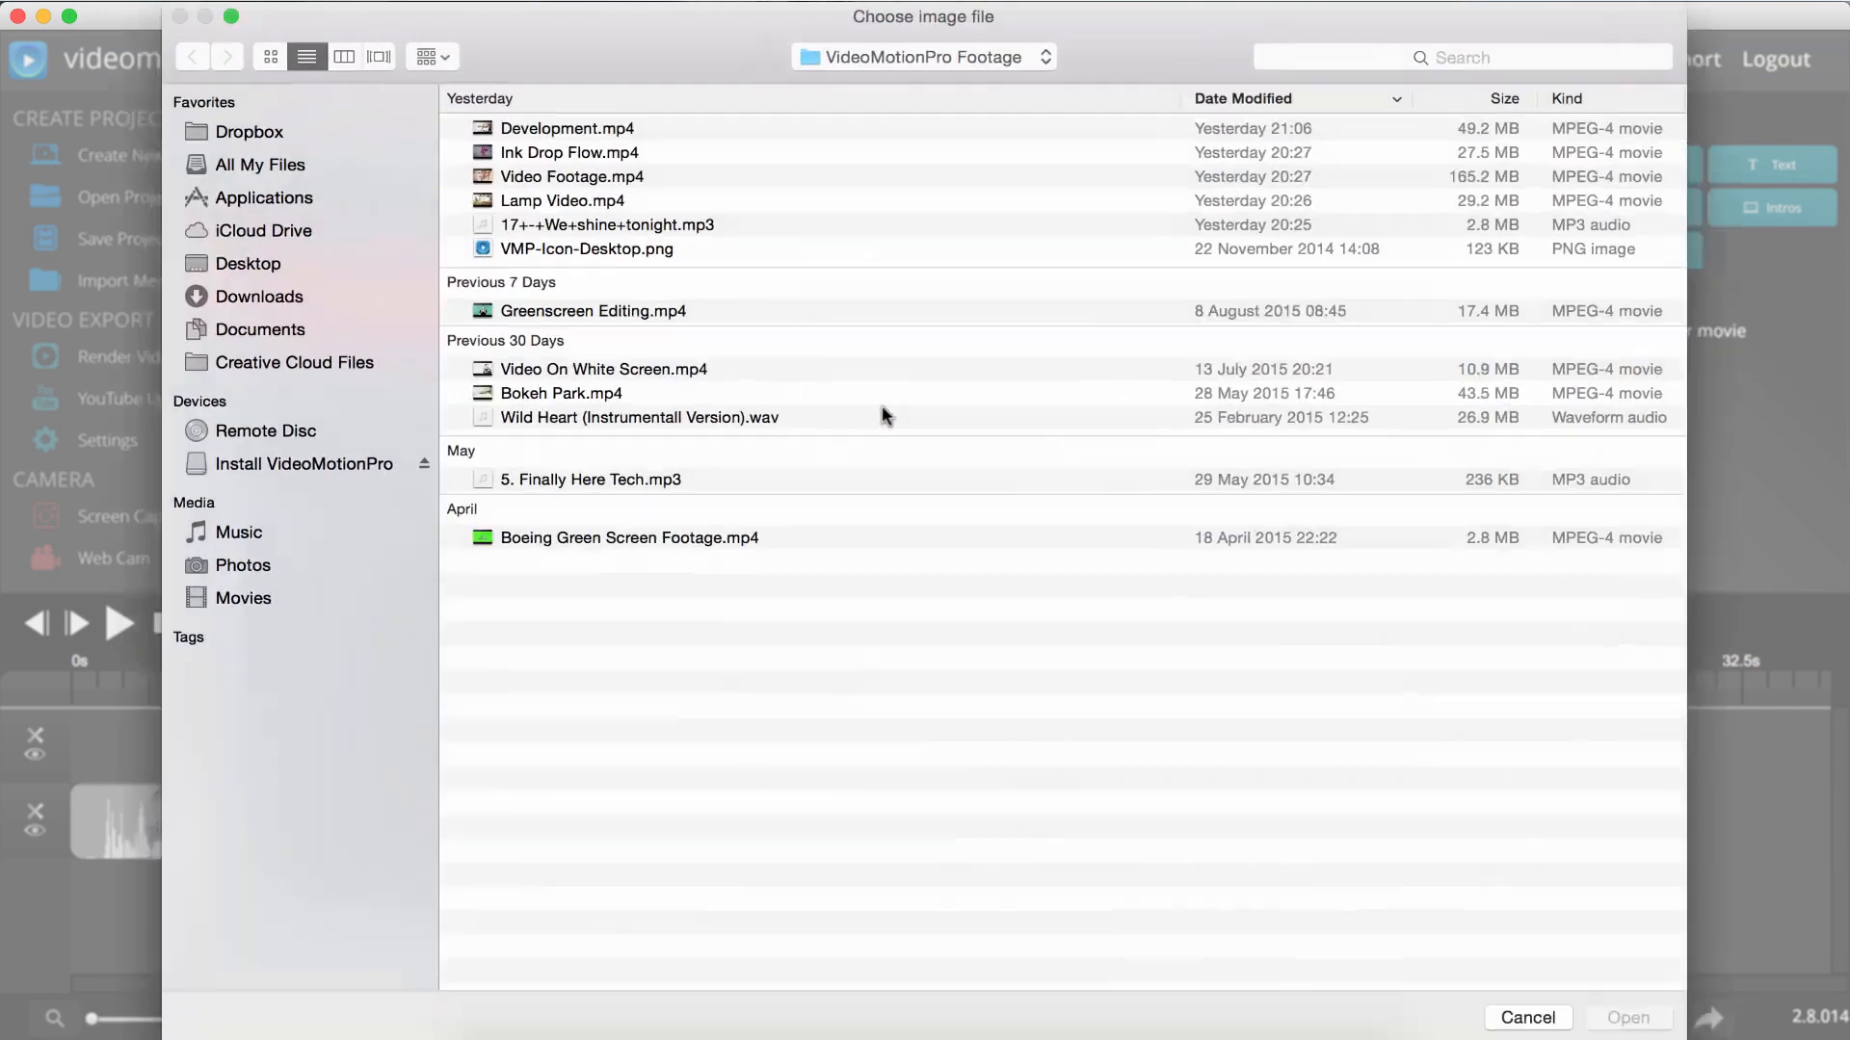
left_click(567, 228)
left_click(601, 252)
left_click(1659, 1026)
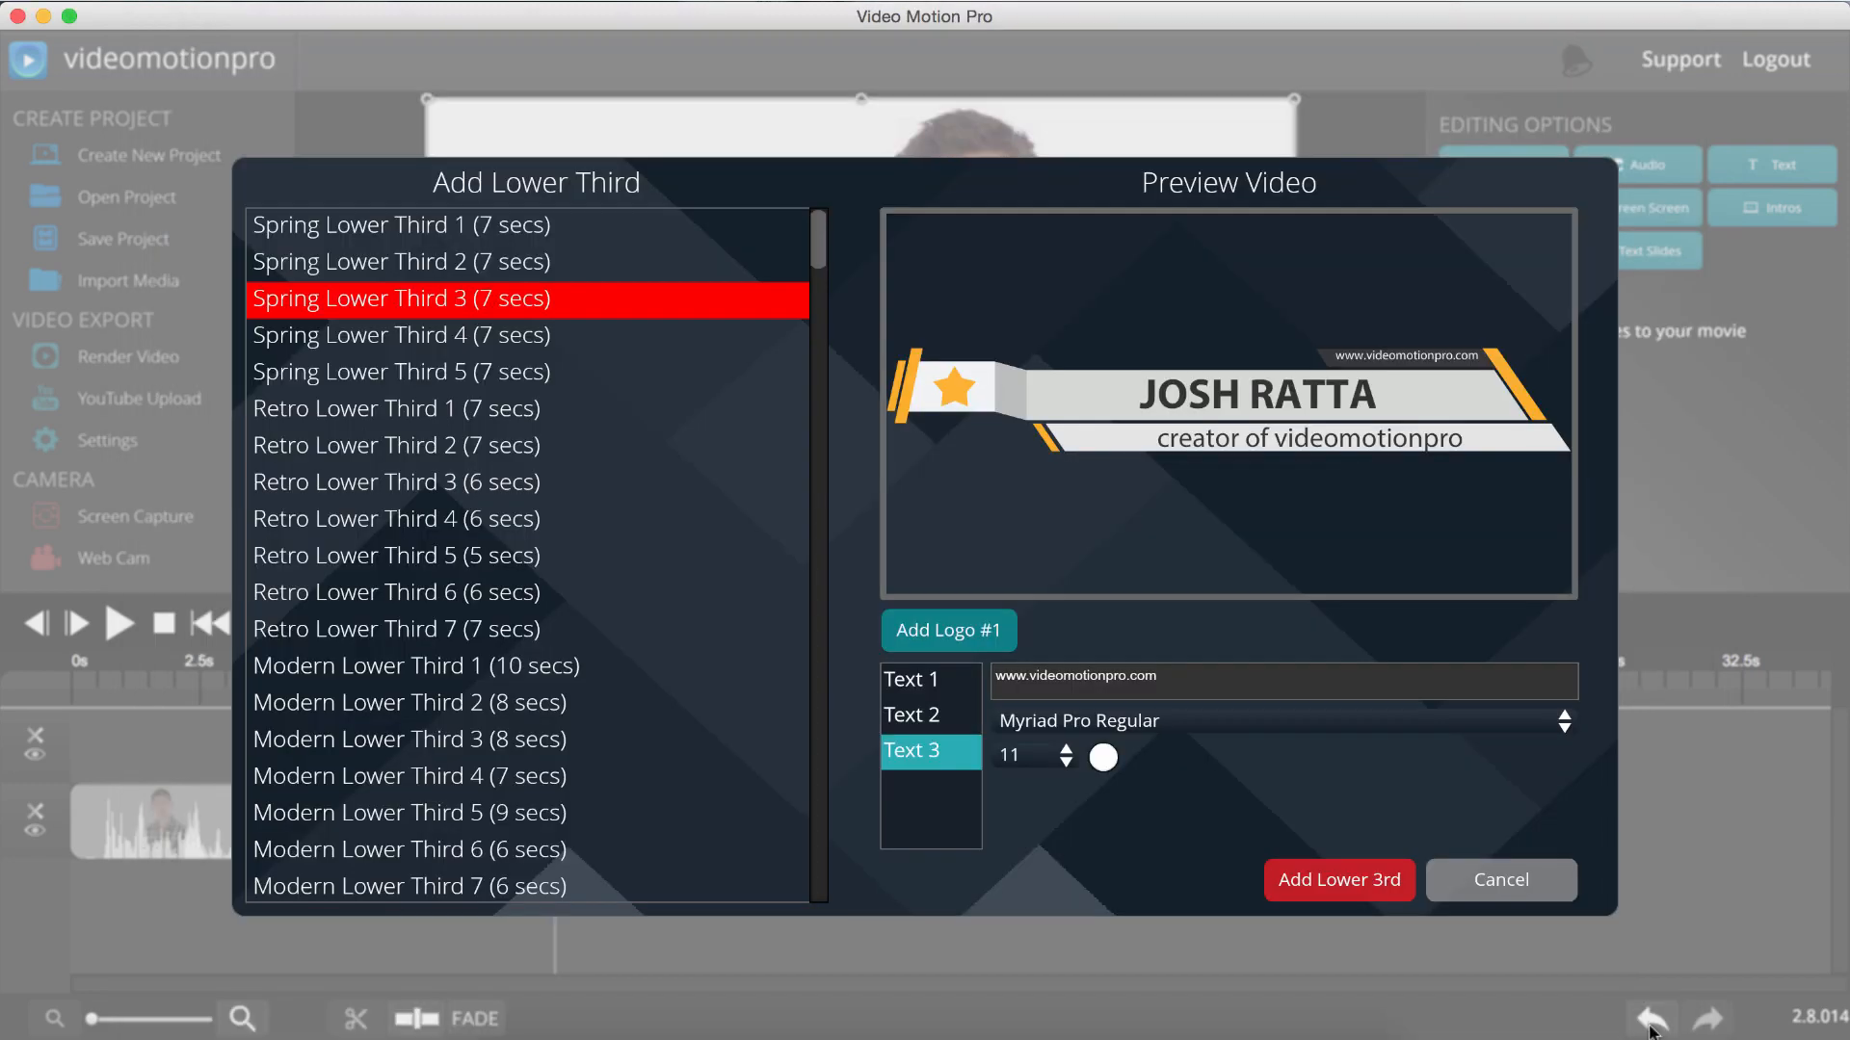
left_click(1366, 880)
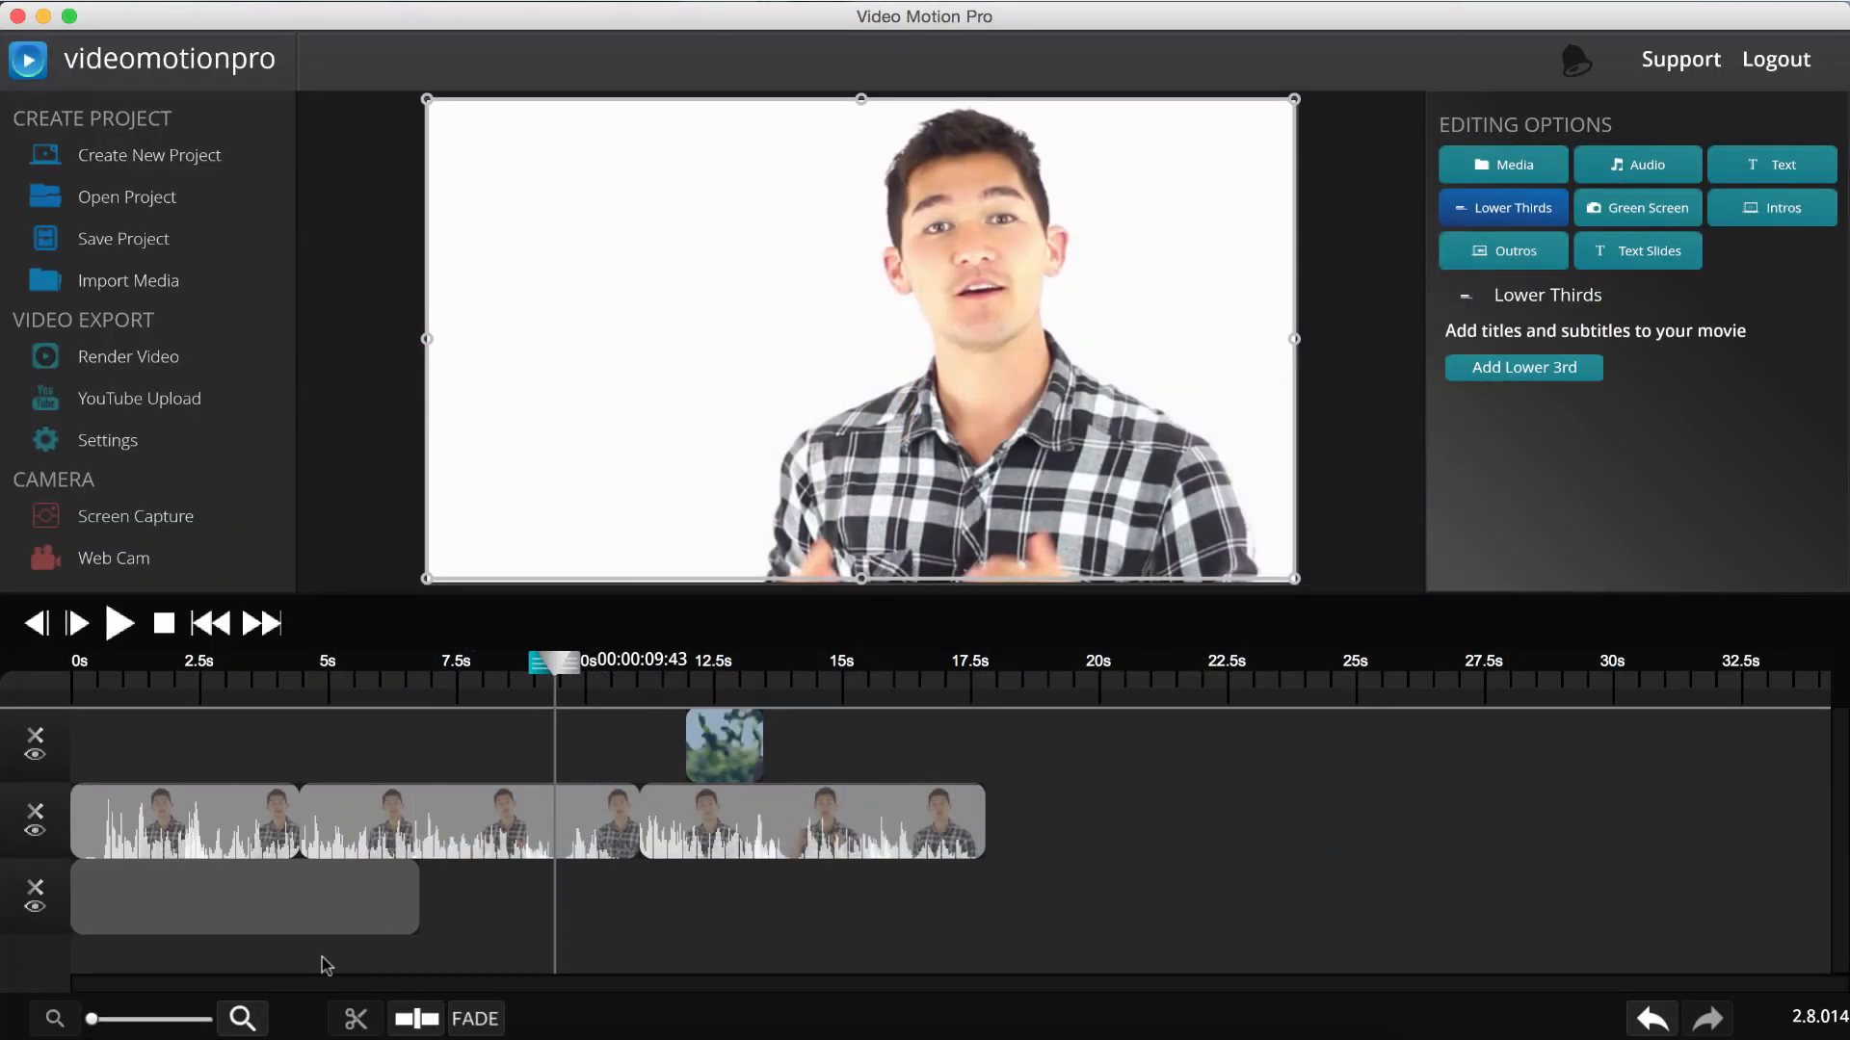
Enlarge the lower third to about three quarters of the frame width and move it to the track above the presenter at about 4.3 s
left_click_drag(149, 901, 397, 936)
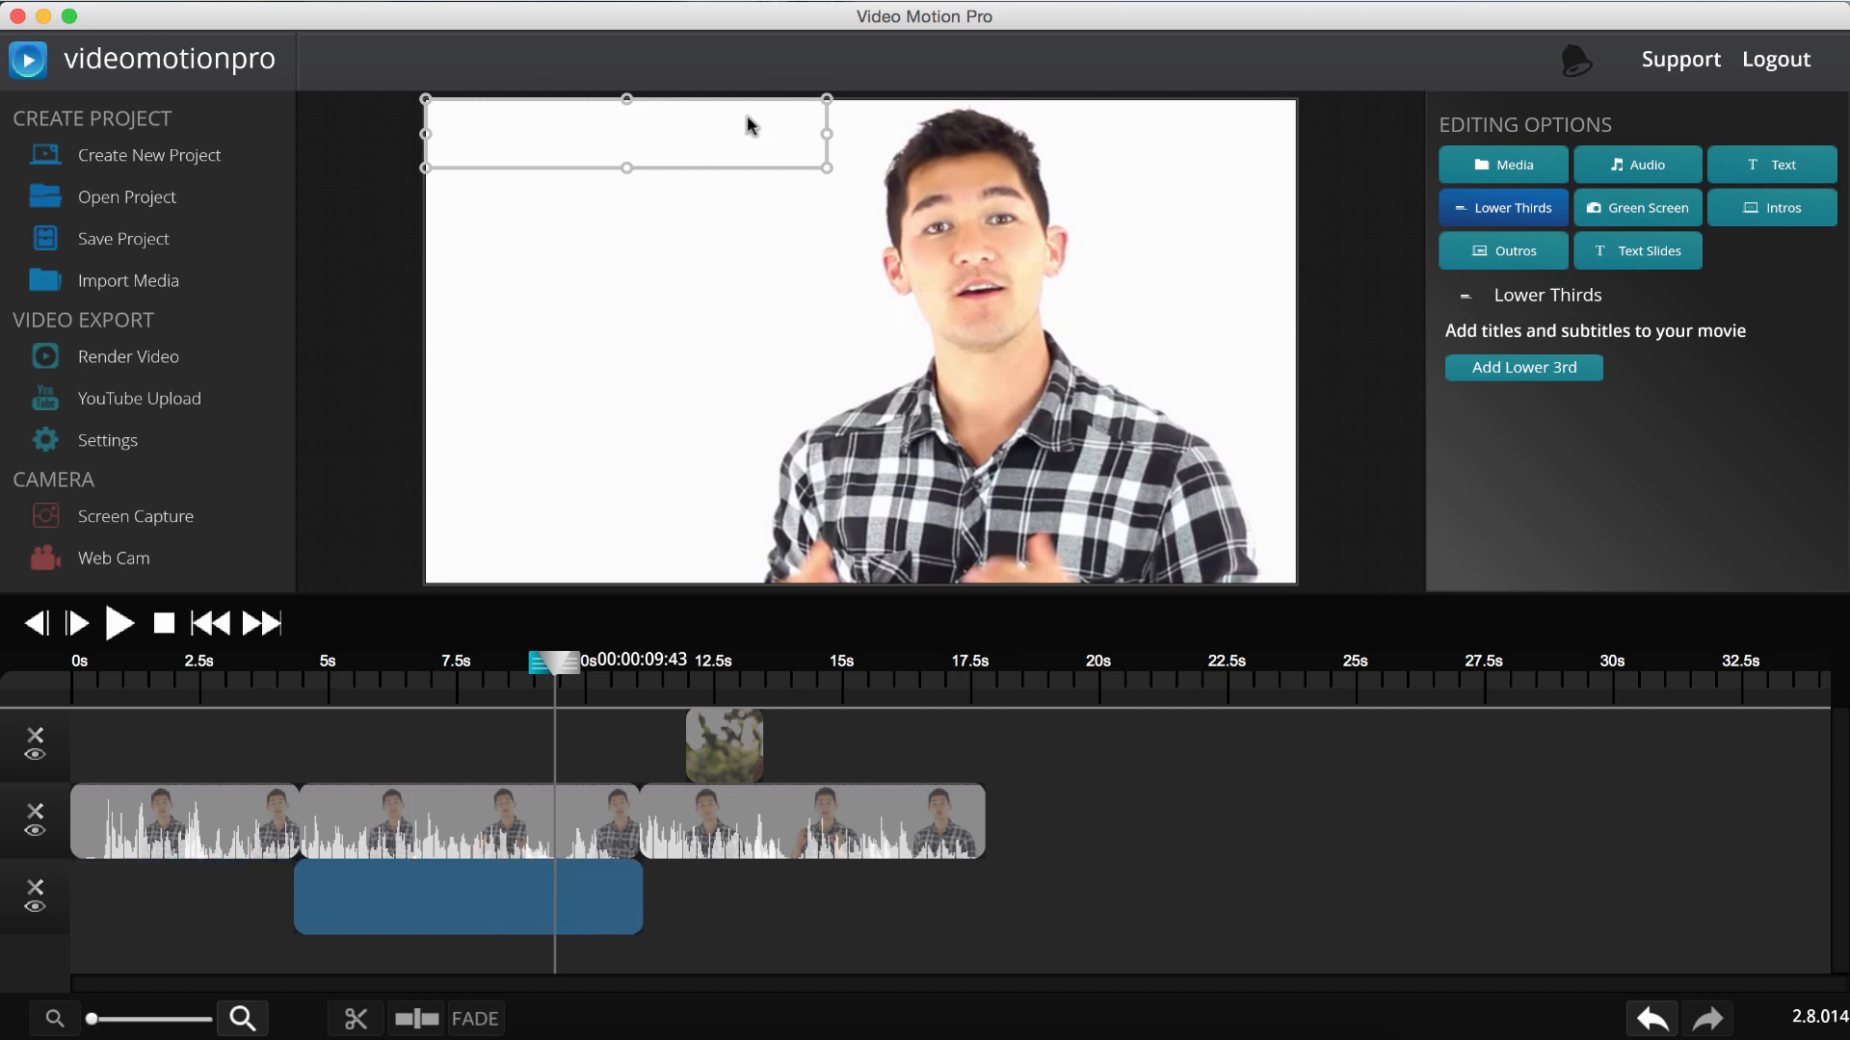
left_click_drag(825, 169, 1080, 213)
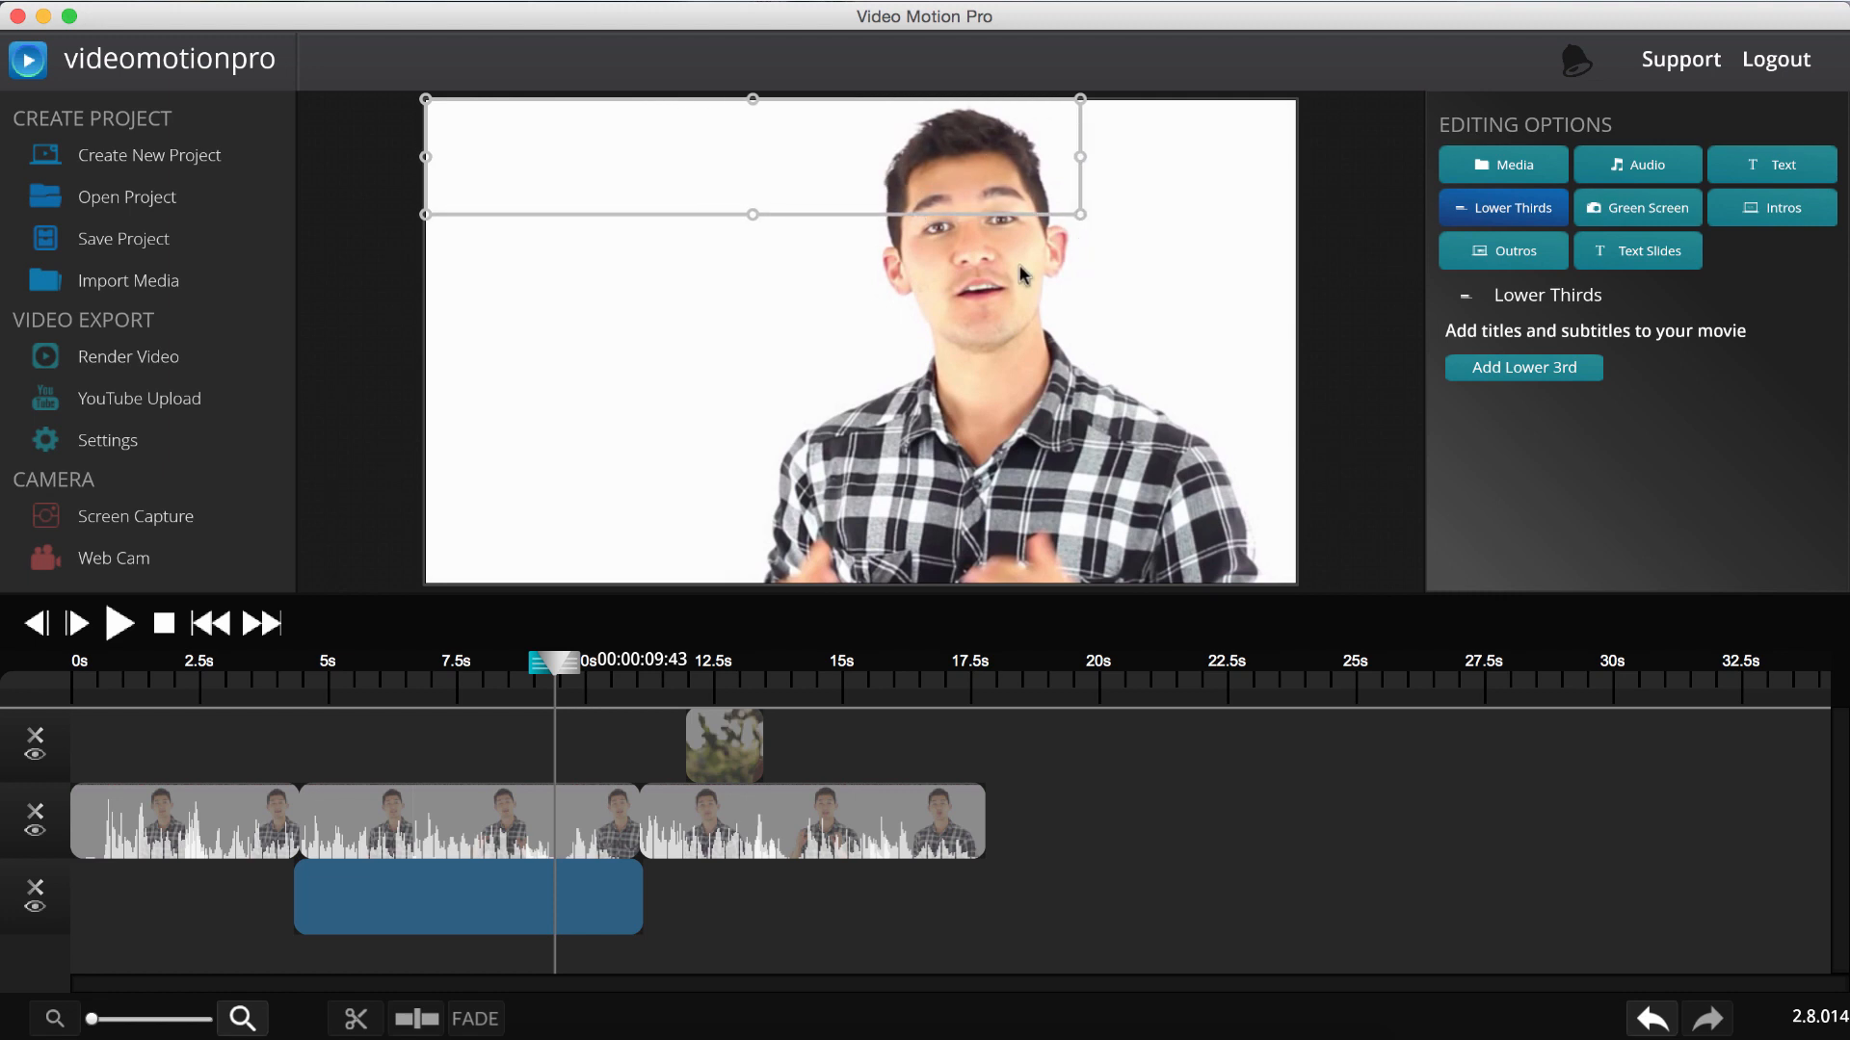
left_click(435, 834)
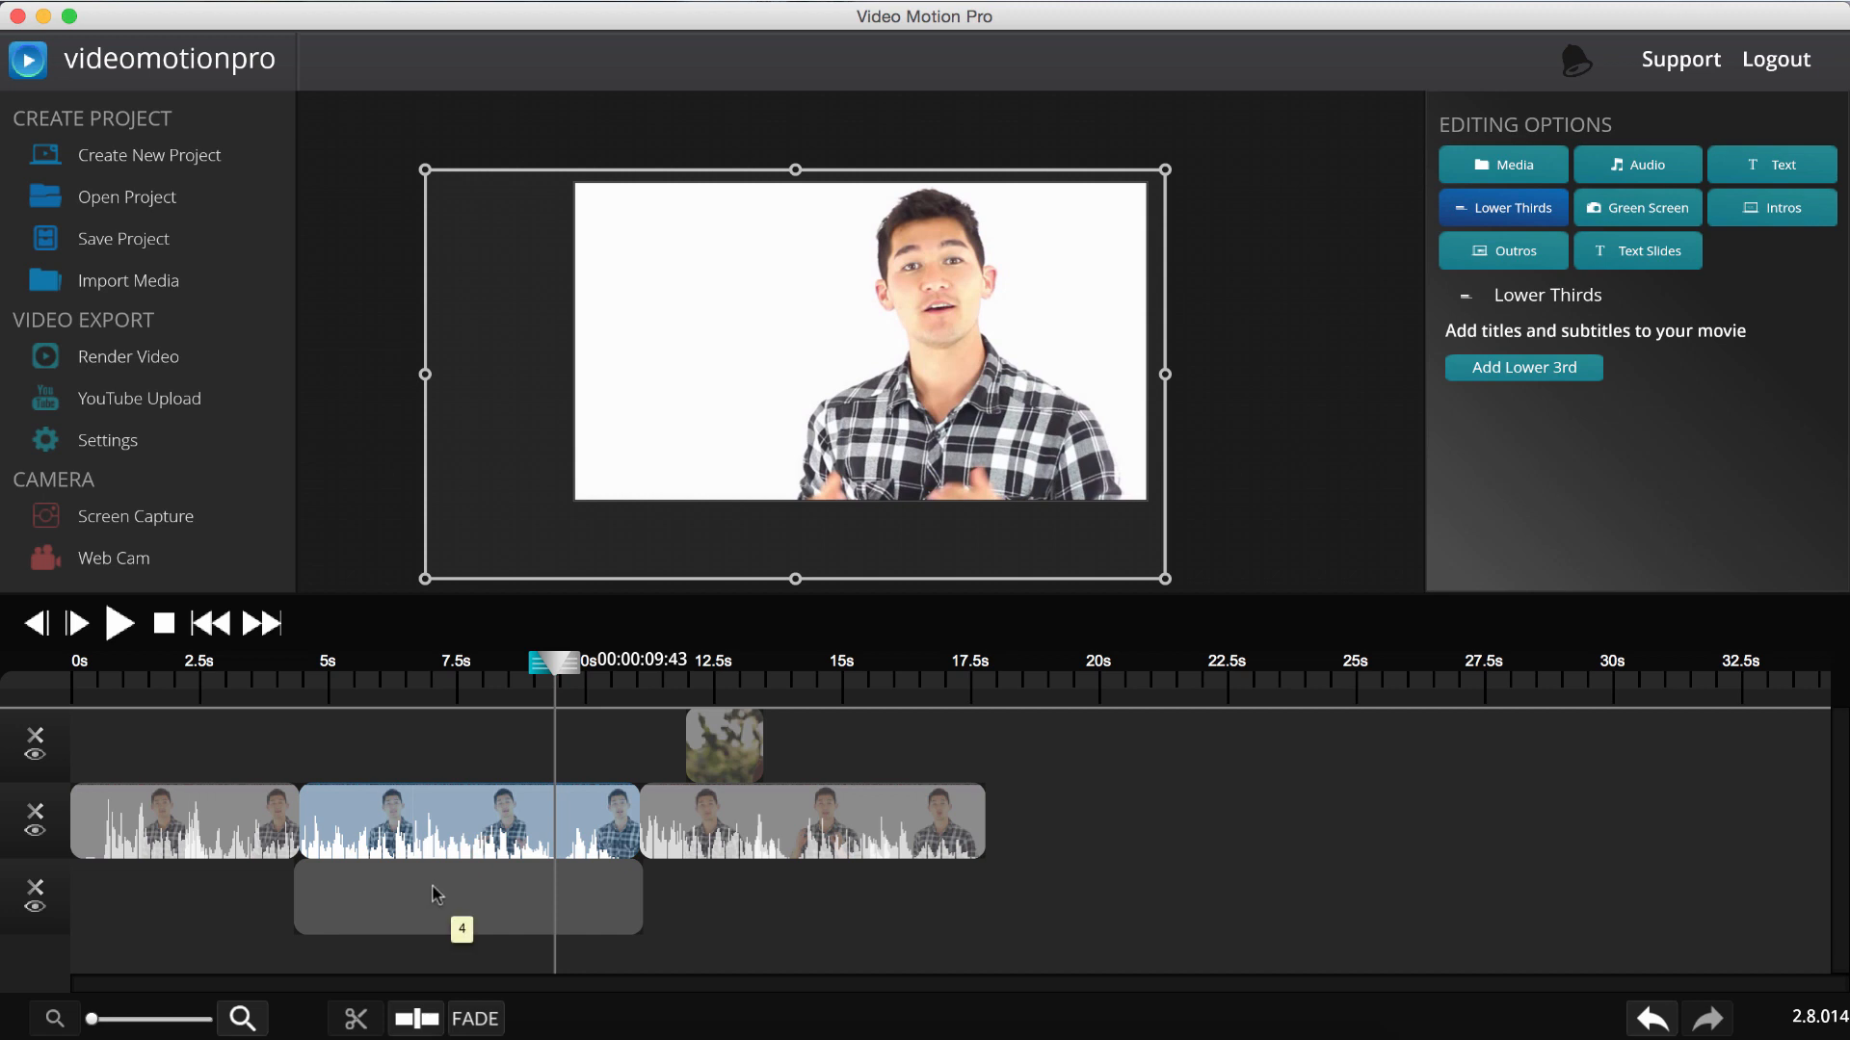
left_click_drag(435, 894, 341, 736)
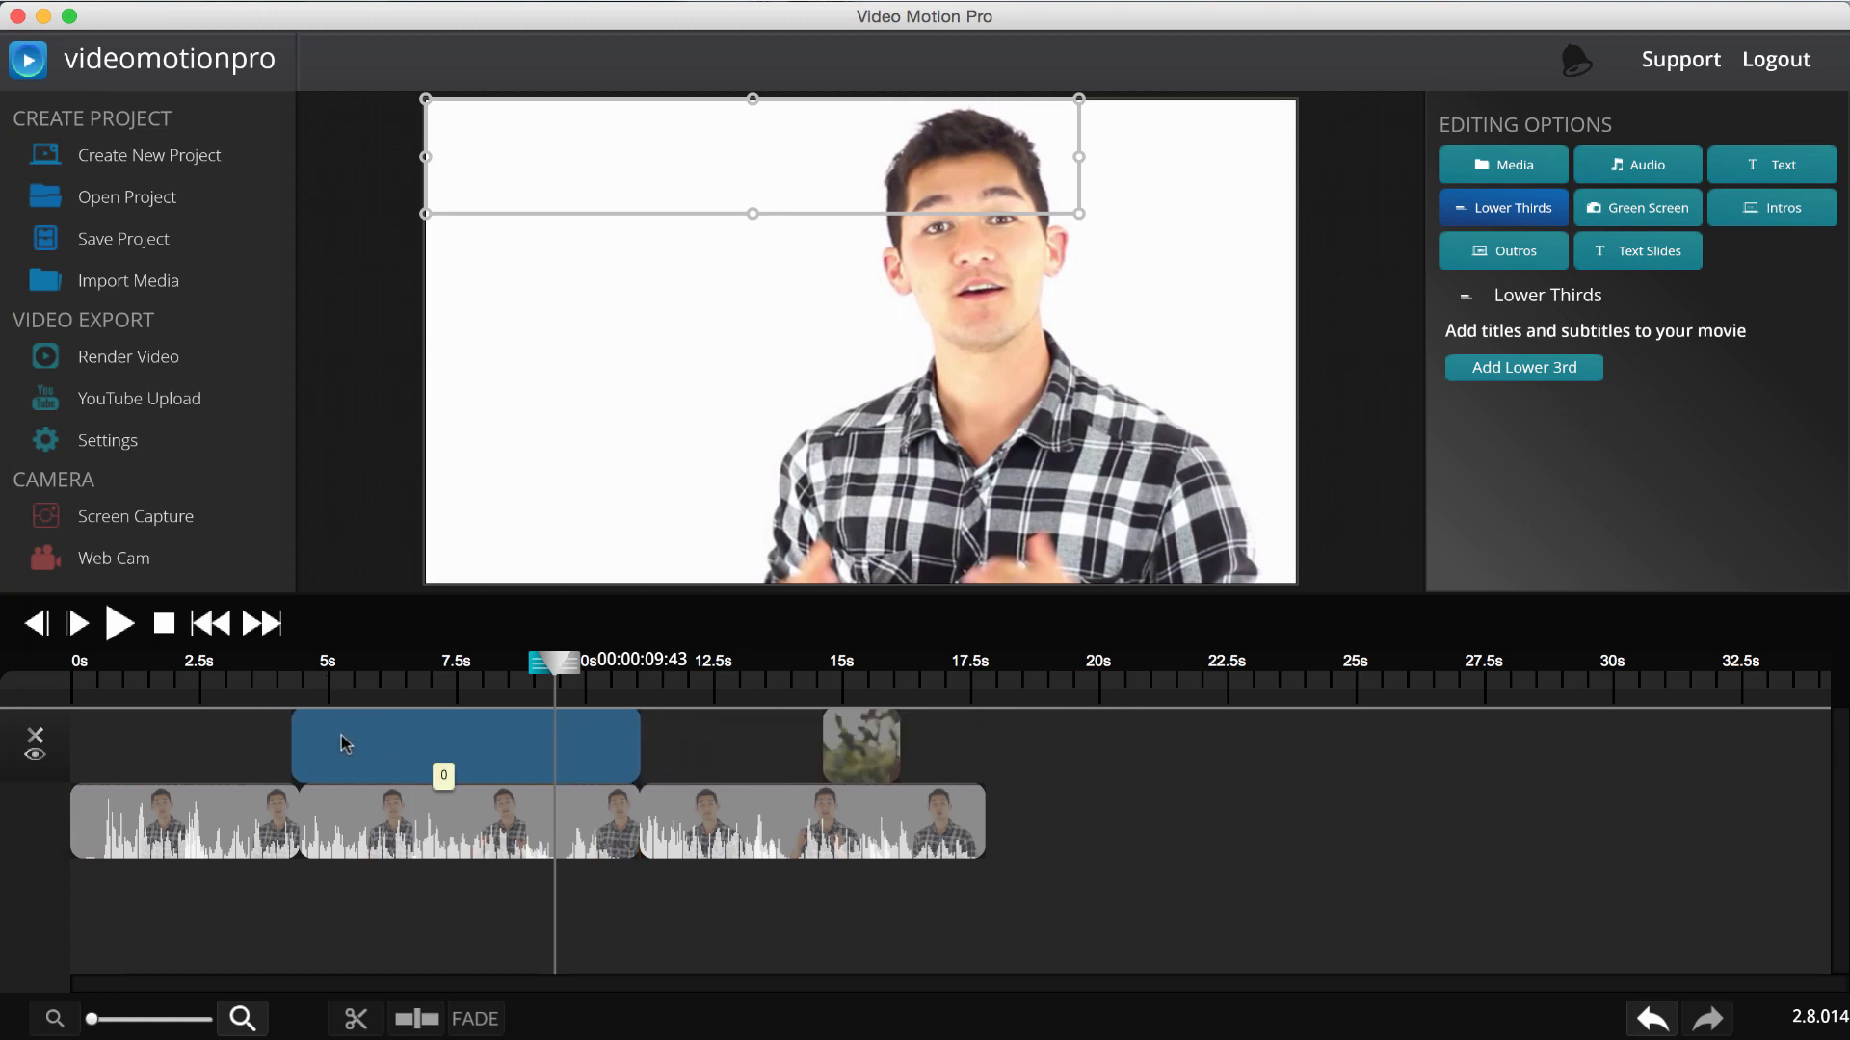
Move the three presenter segments down to the third track, keeping their order and timing
left_click(656, 821)
left_click_drag(222, 830, 222, 901)
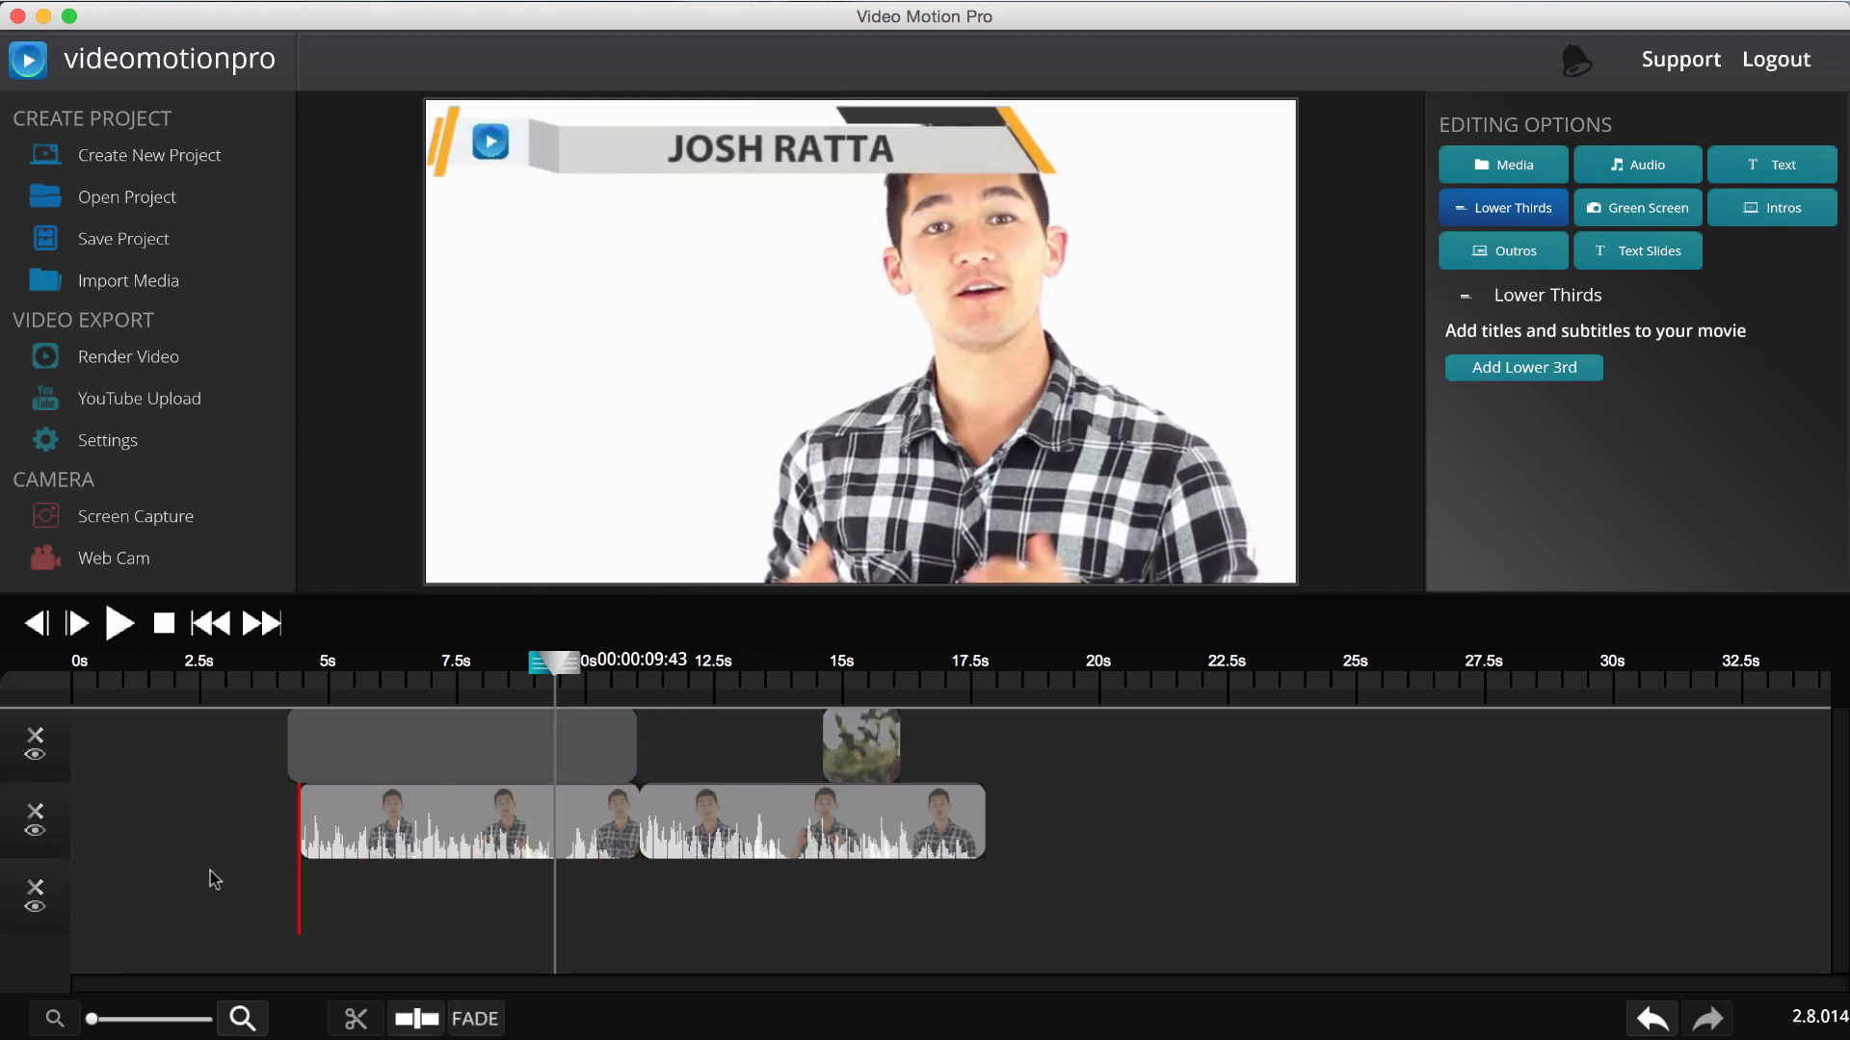
left_click_drag(416, 817, 417, 882)
left_click_drag(743, 843, 731, 880)
Place the lamp clip on the middle track at about 11.1 s and shift the lower third to start at about 1 s
mouse_move(844, 775)
left_mouse_down()
mouse_move(600, 845)
mouse_move(410, 845)
mouse_move(490, 845)
left_mouse_up()
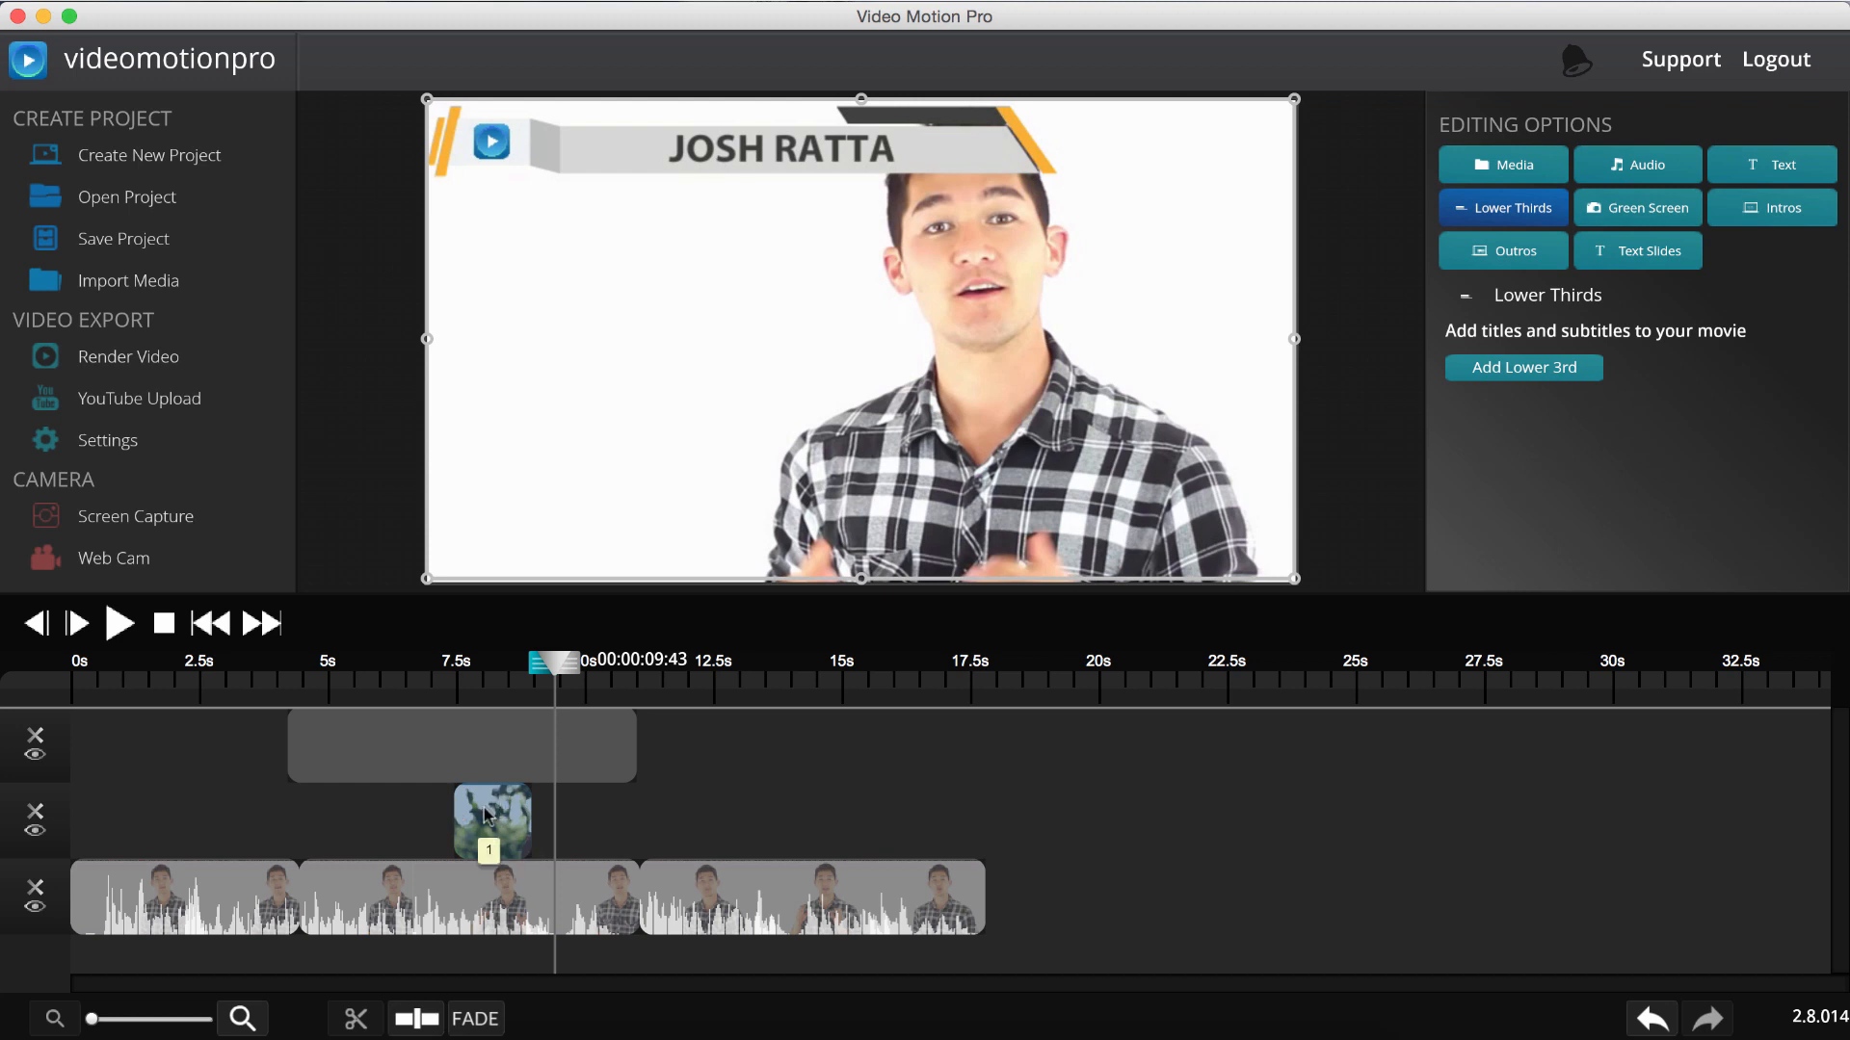
left_click_drag(491, 821, 686, 831)
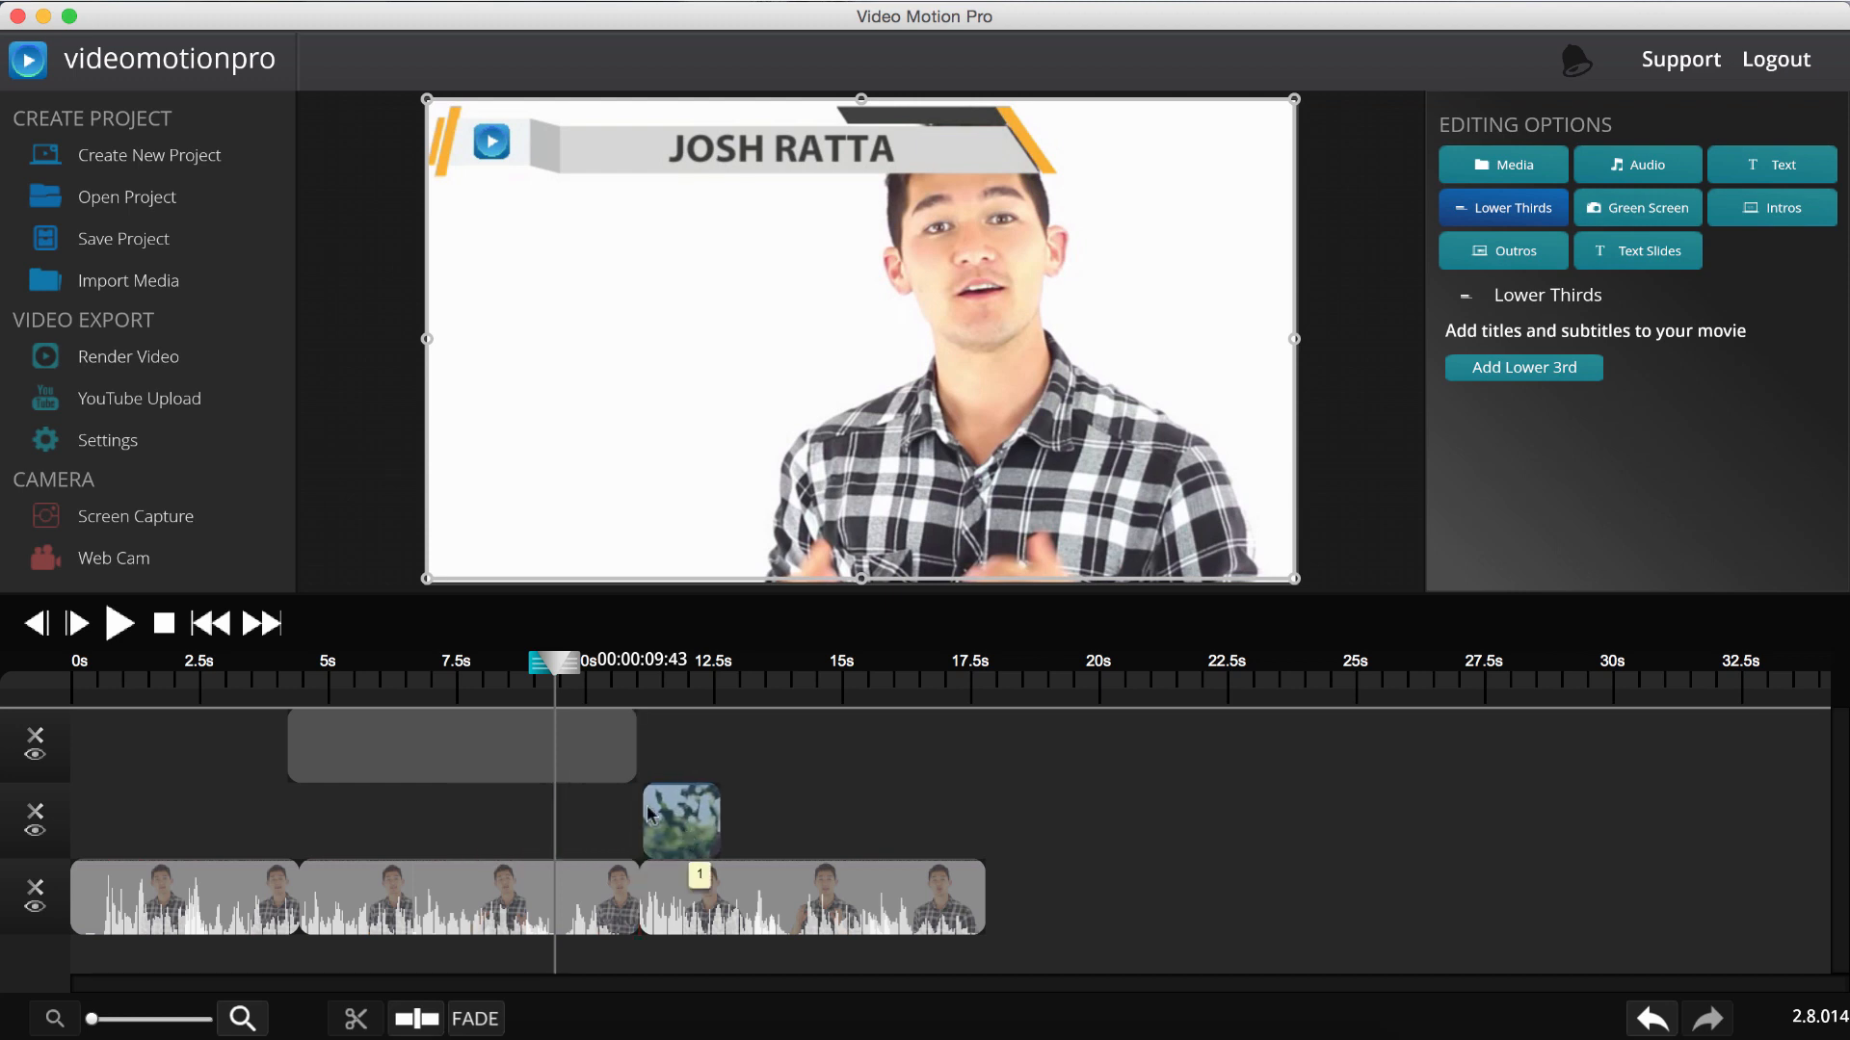
left_click_drag(462, 766, 322, 762)
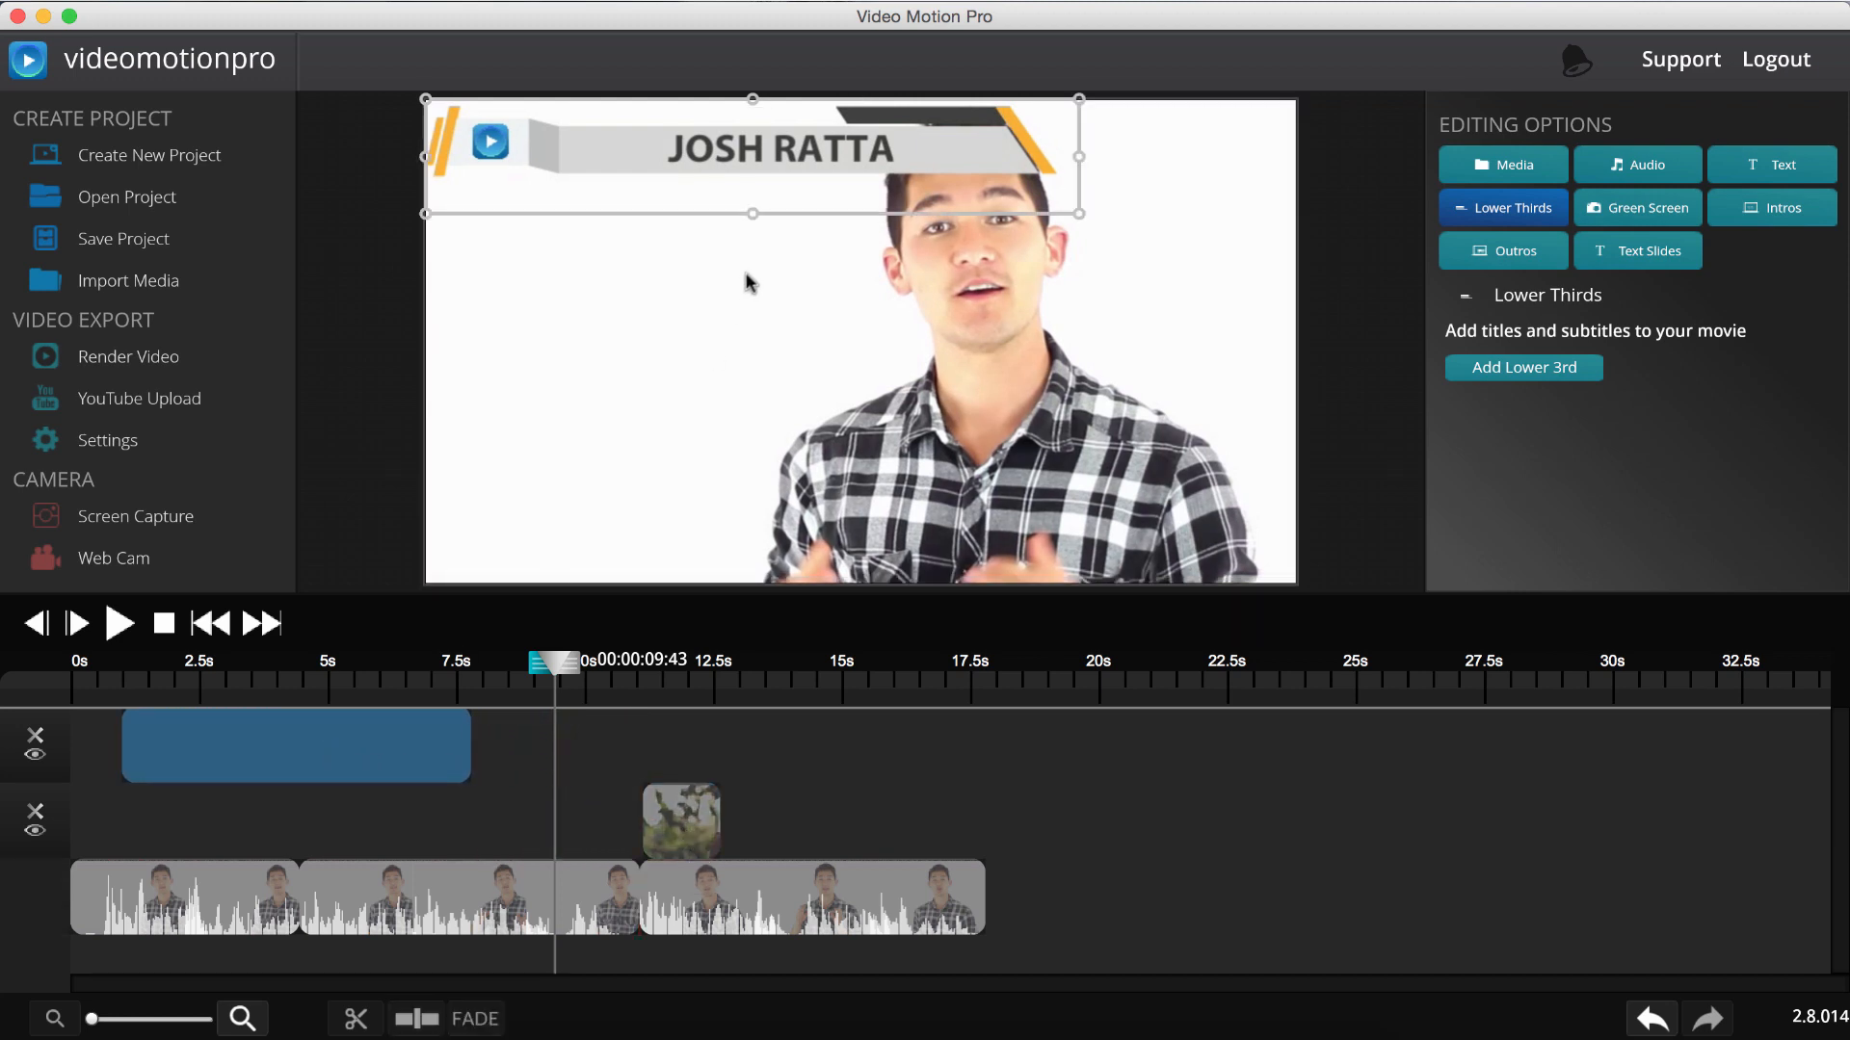
Place the lower third in the lower-left area of the video frame and shrink it to about two thirds of the frame width
left_click_drag(985, 178, 983, 511)
left_click_drag(554, 664, 302, 686)
left_click_drag(686, 468, 731, 470)
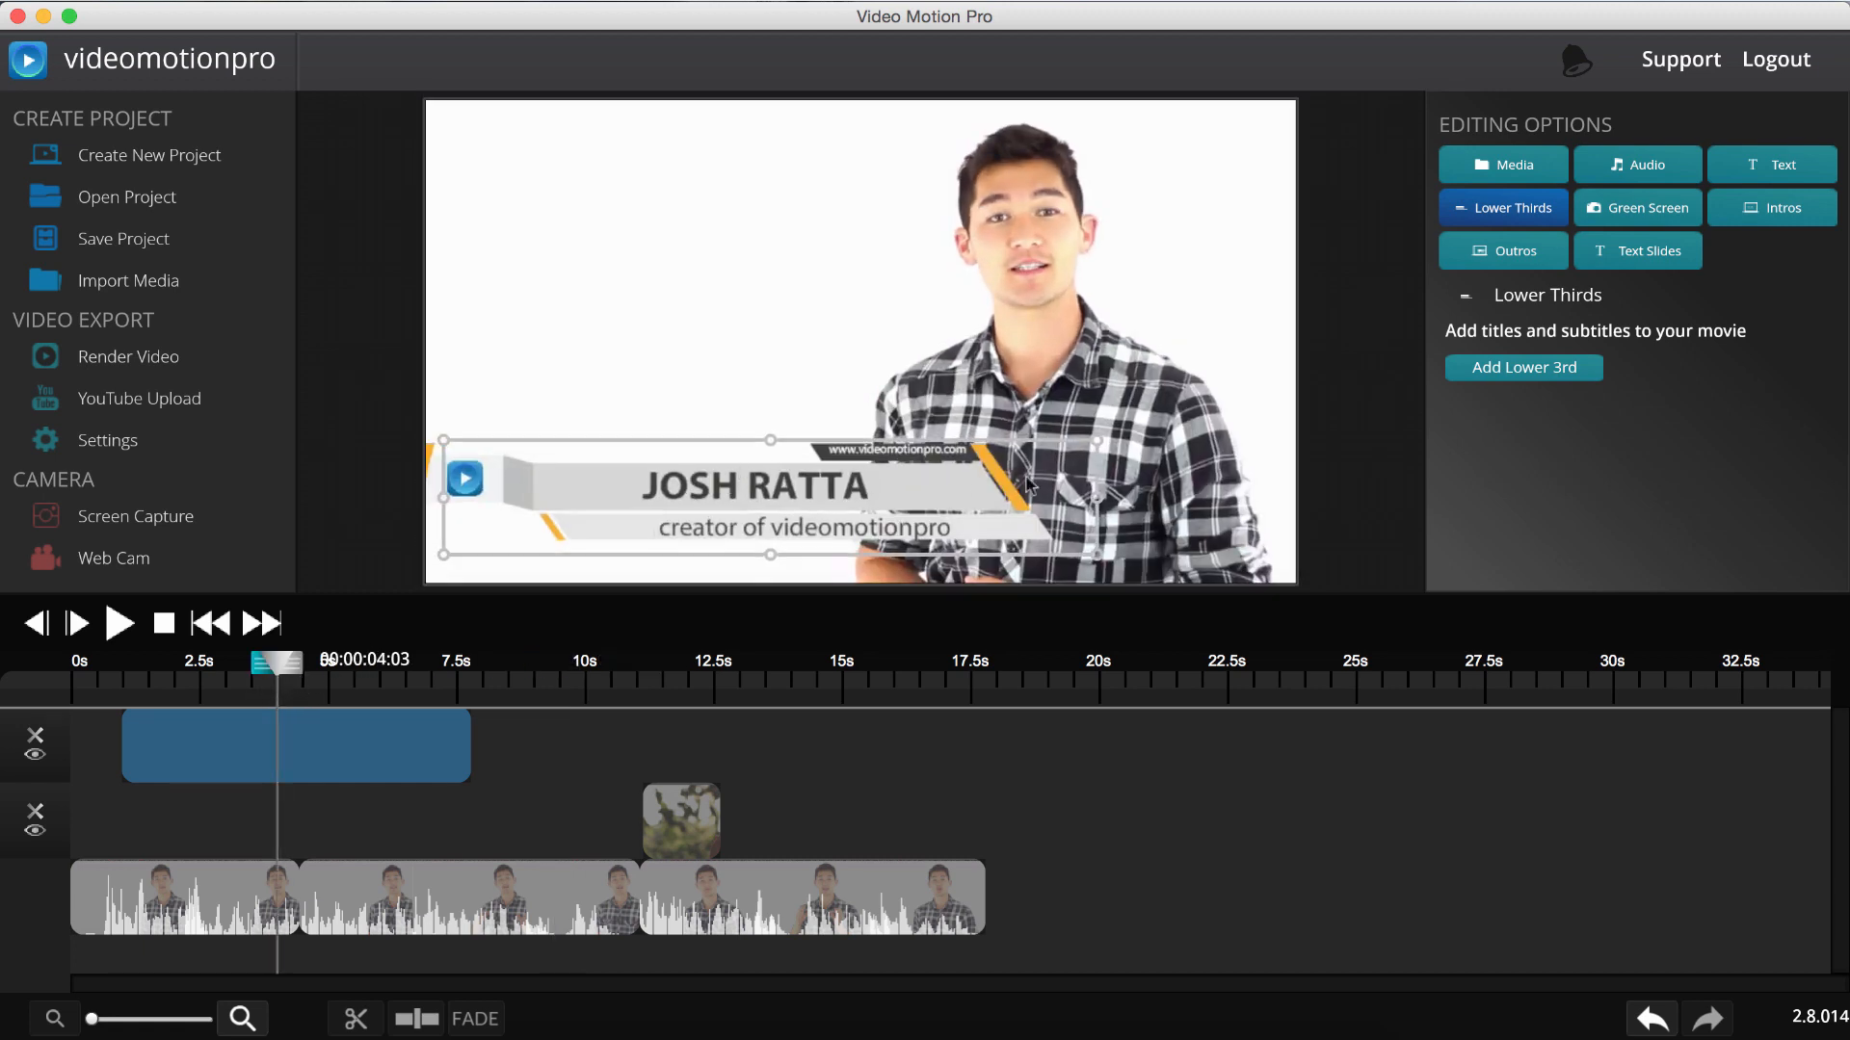
left_click_drag(1098, 445, 1074, 457)
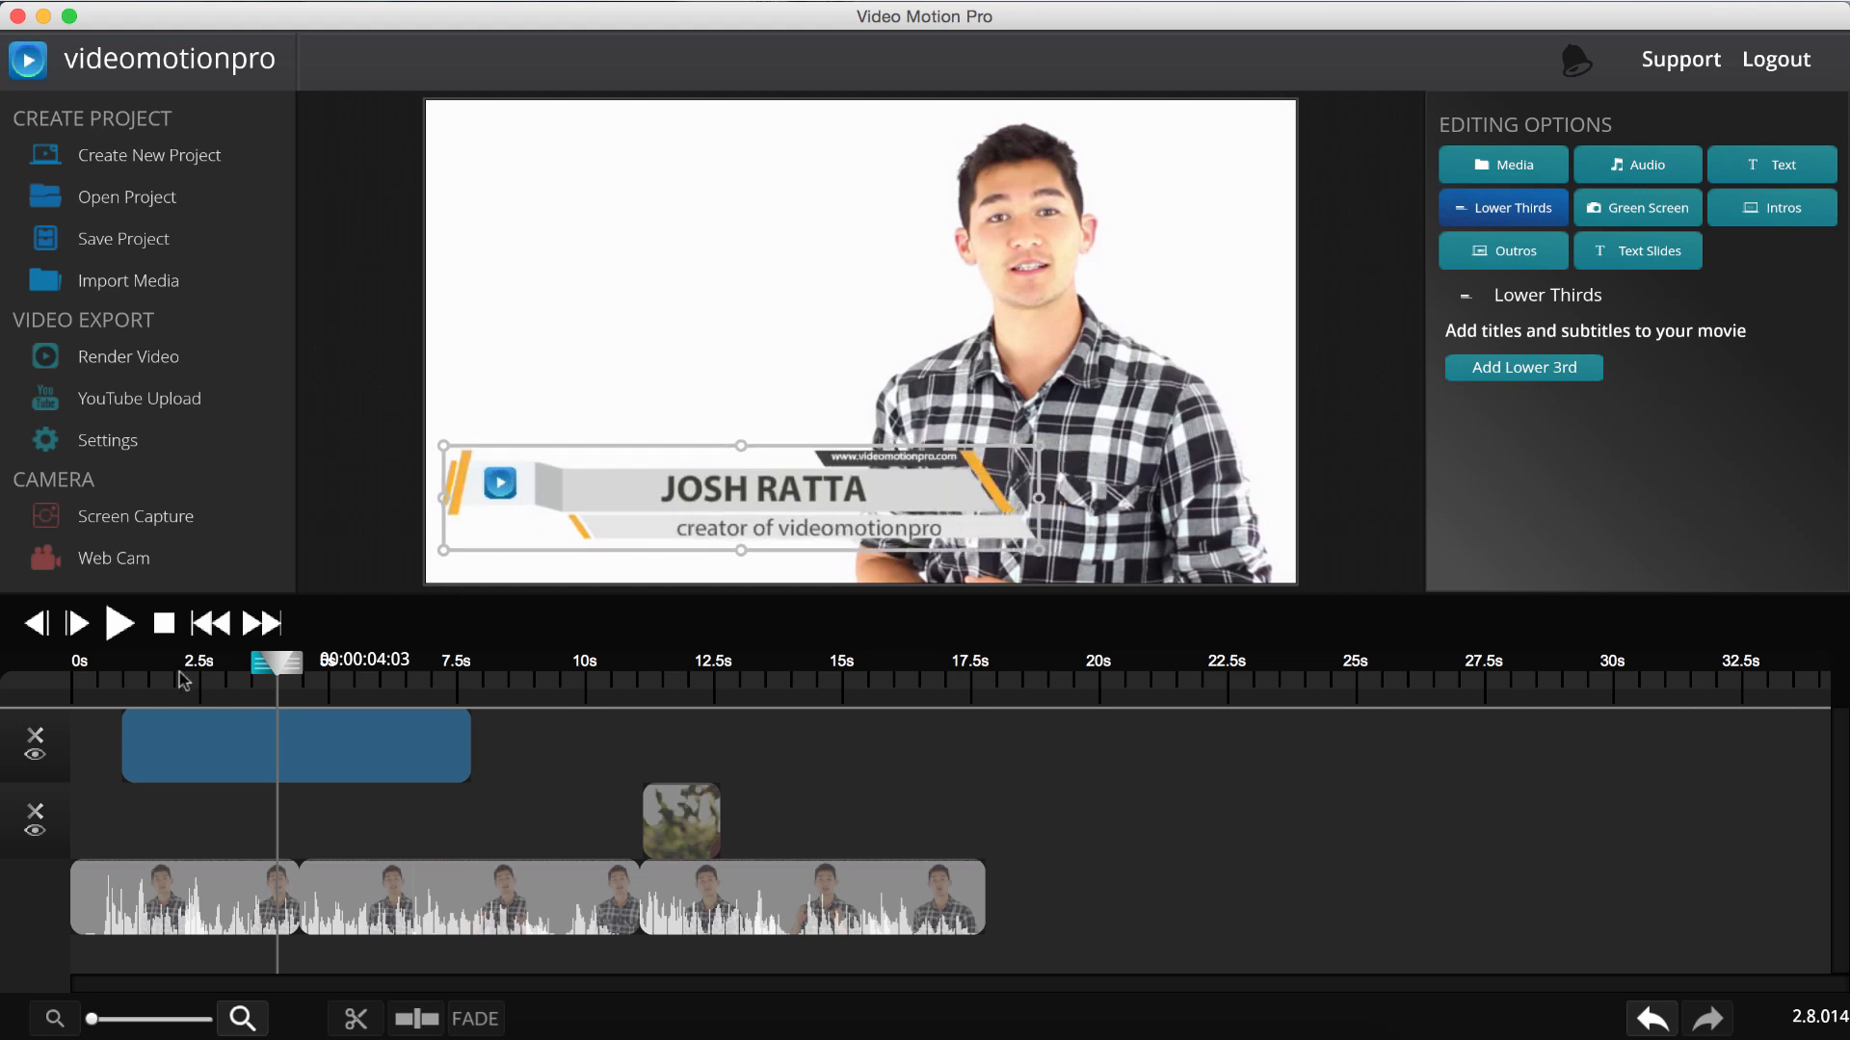
Play back the video from about 0.9 s to about 8.3 s to check the lower third's animation
left_click(118, 686)
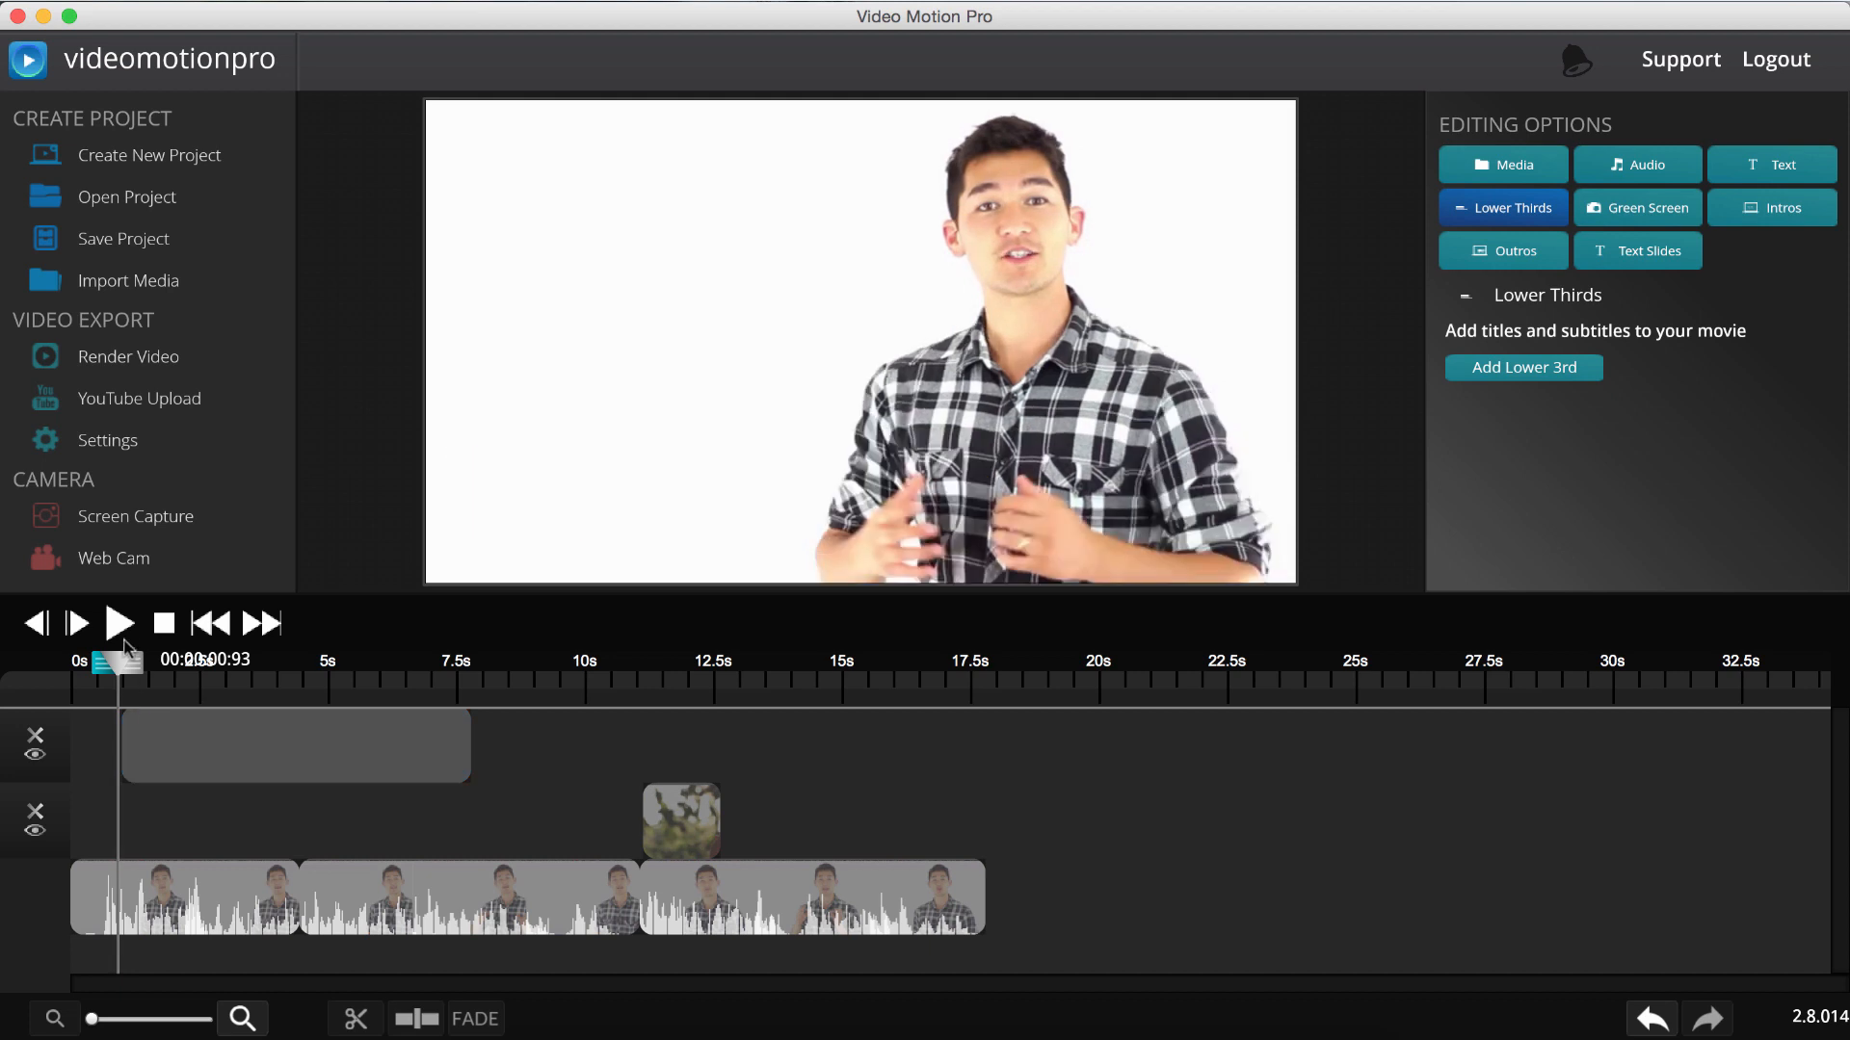
left_click(217, 885)
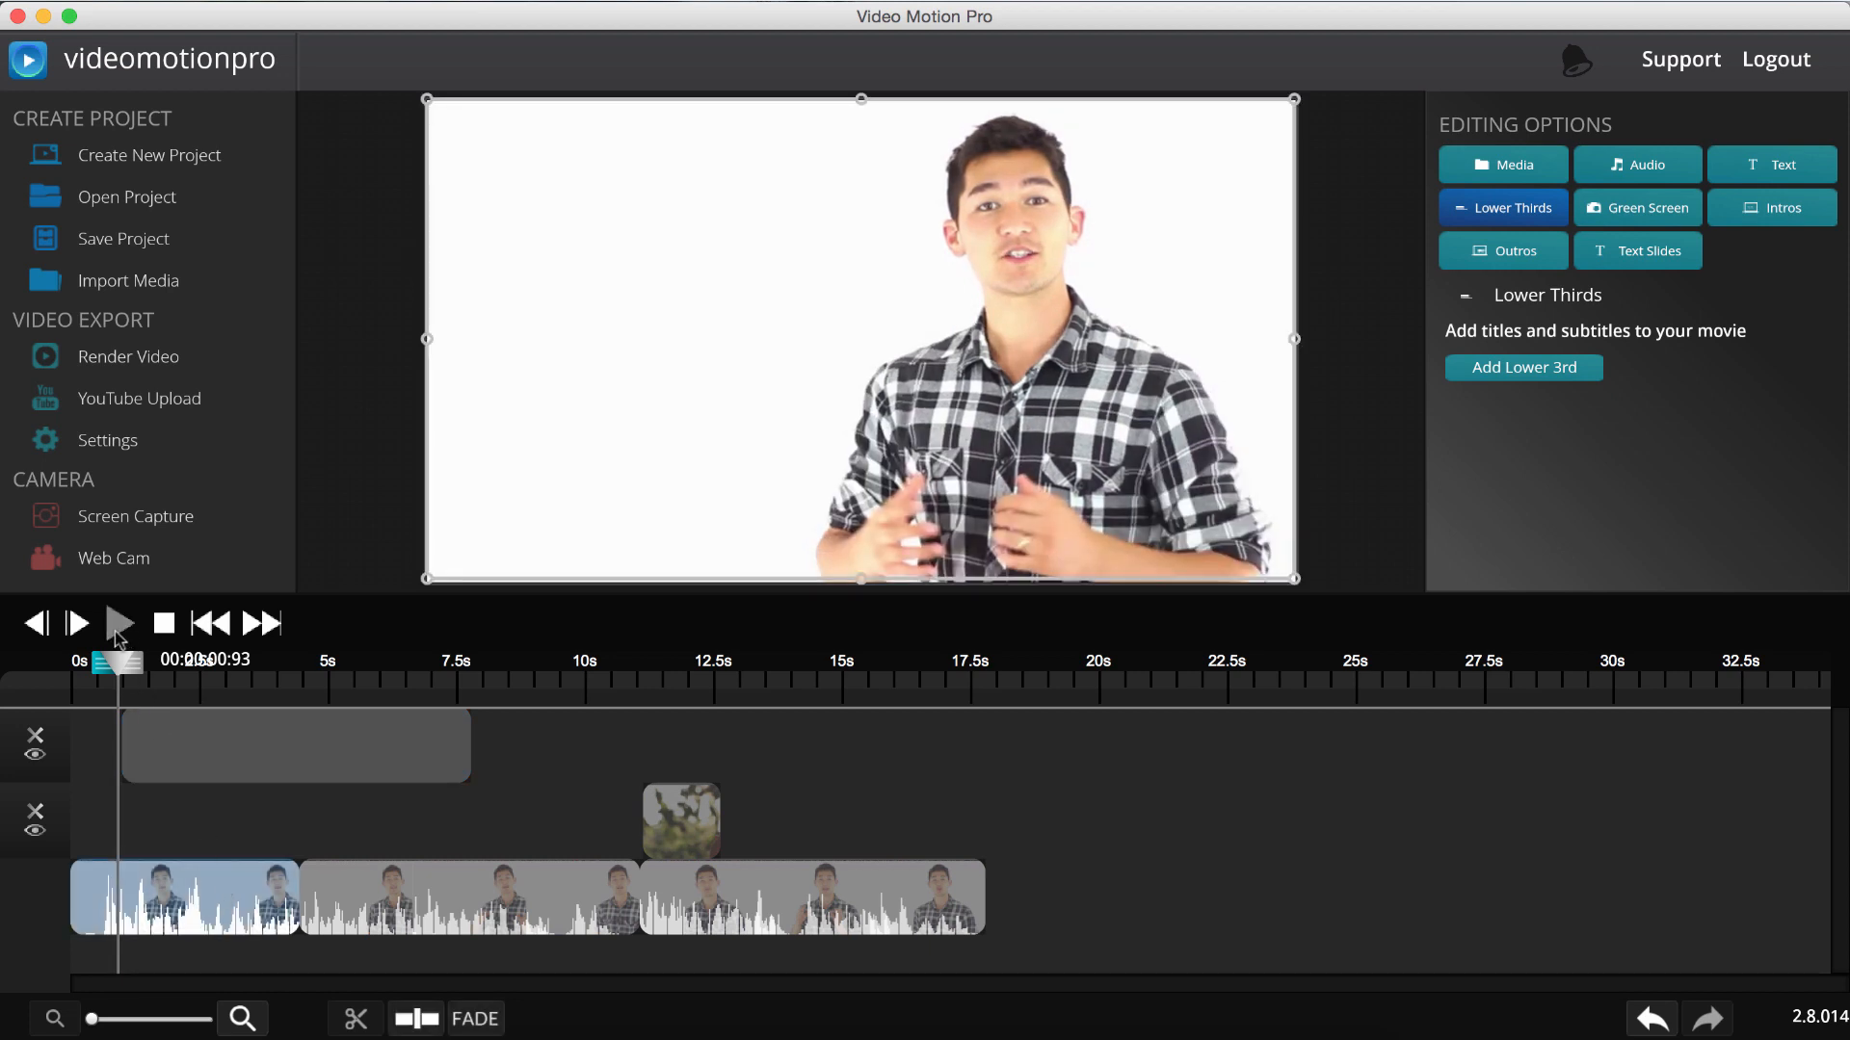
left_click(120, 625)
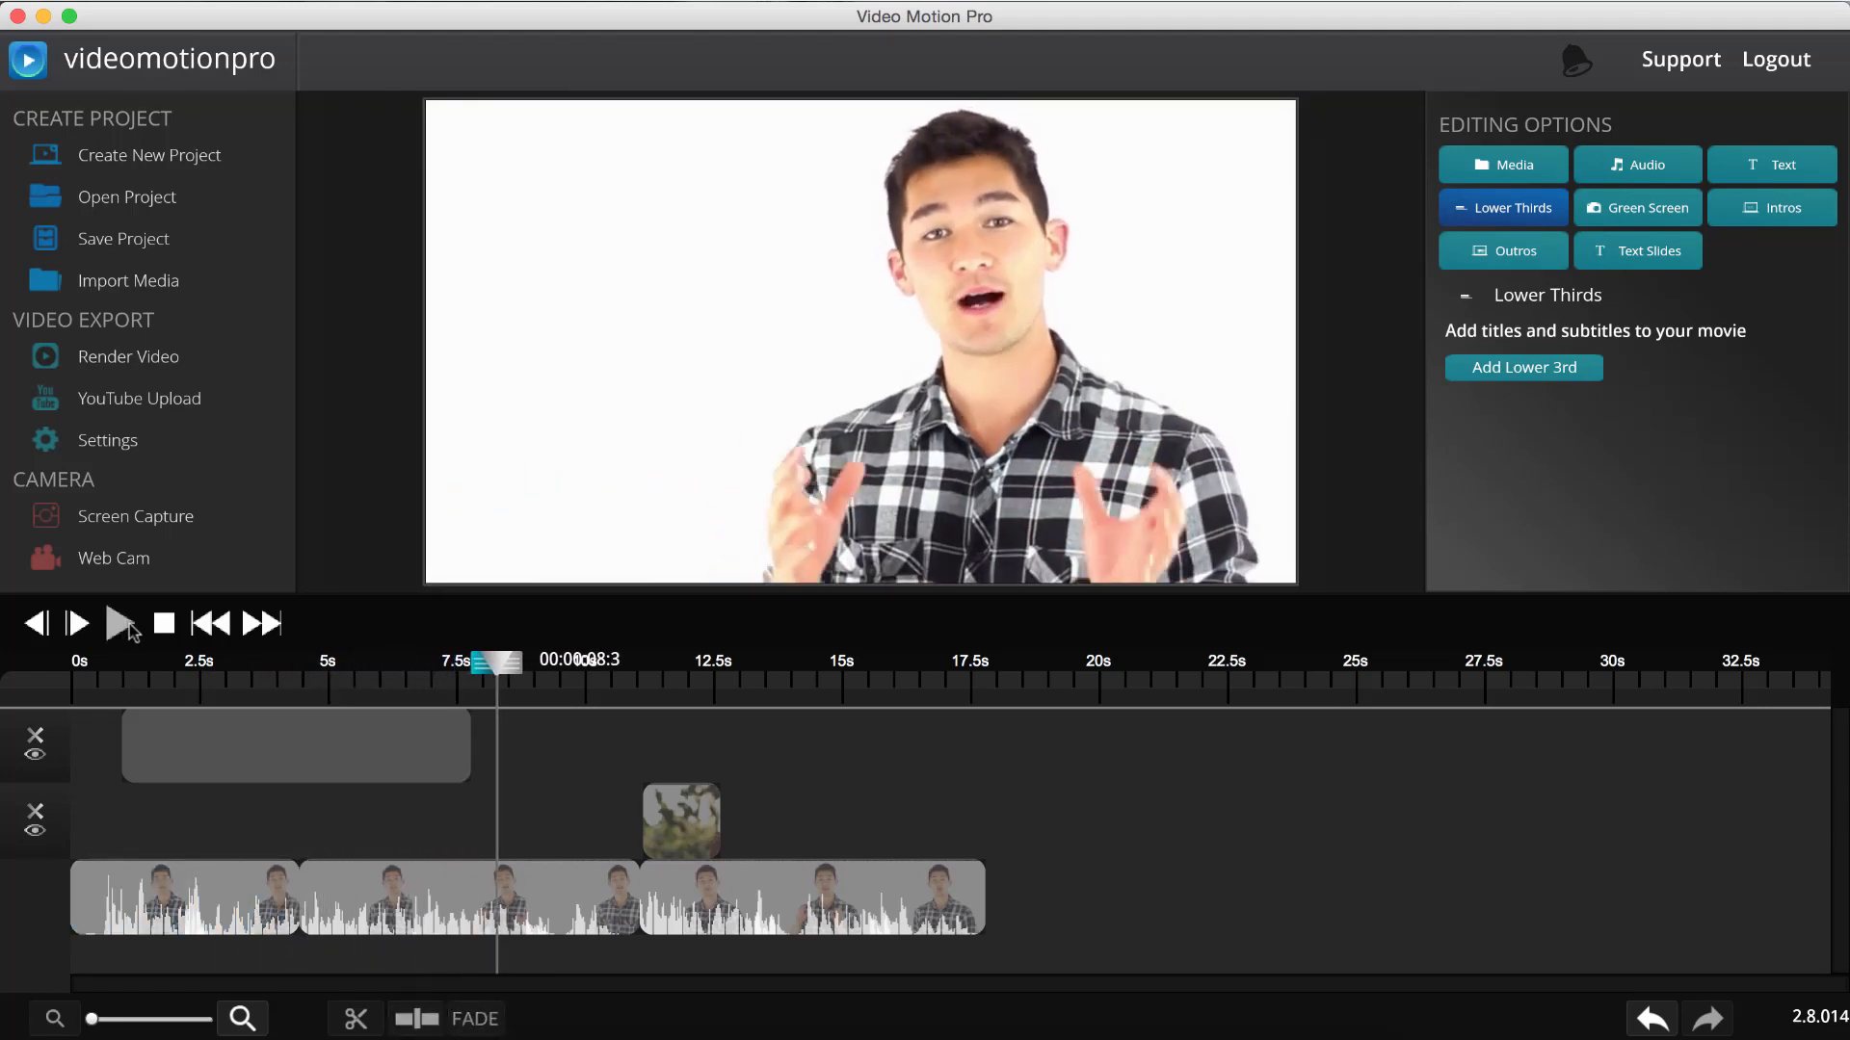
left_click(123, 626)
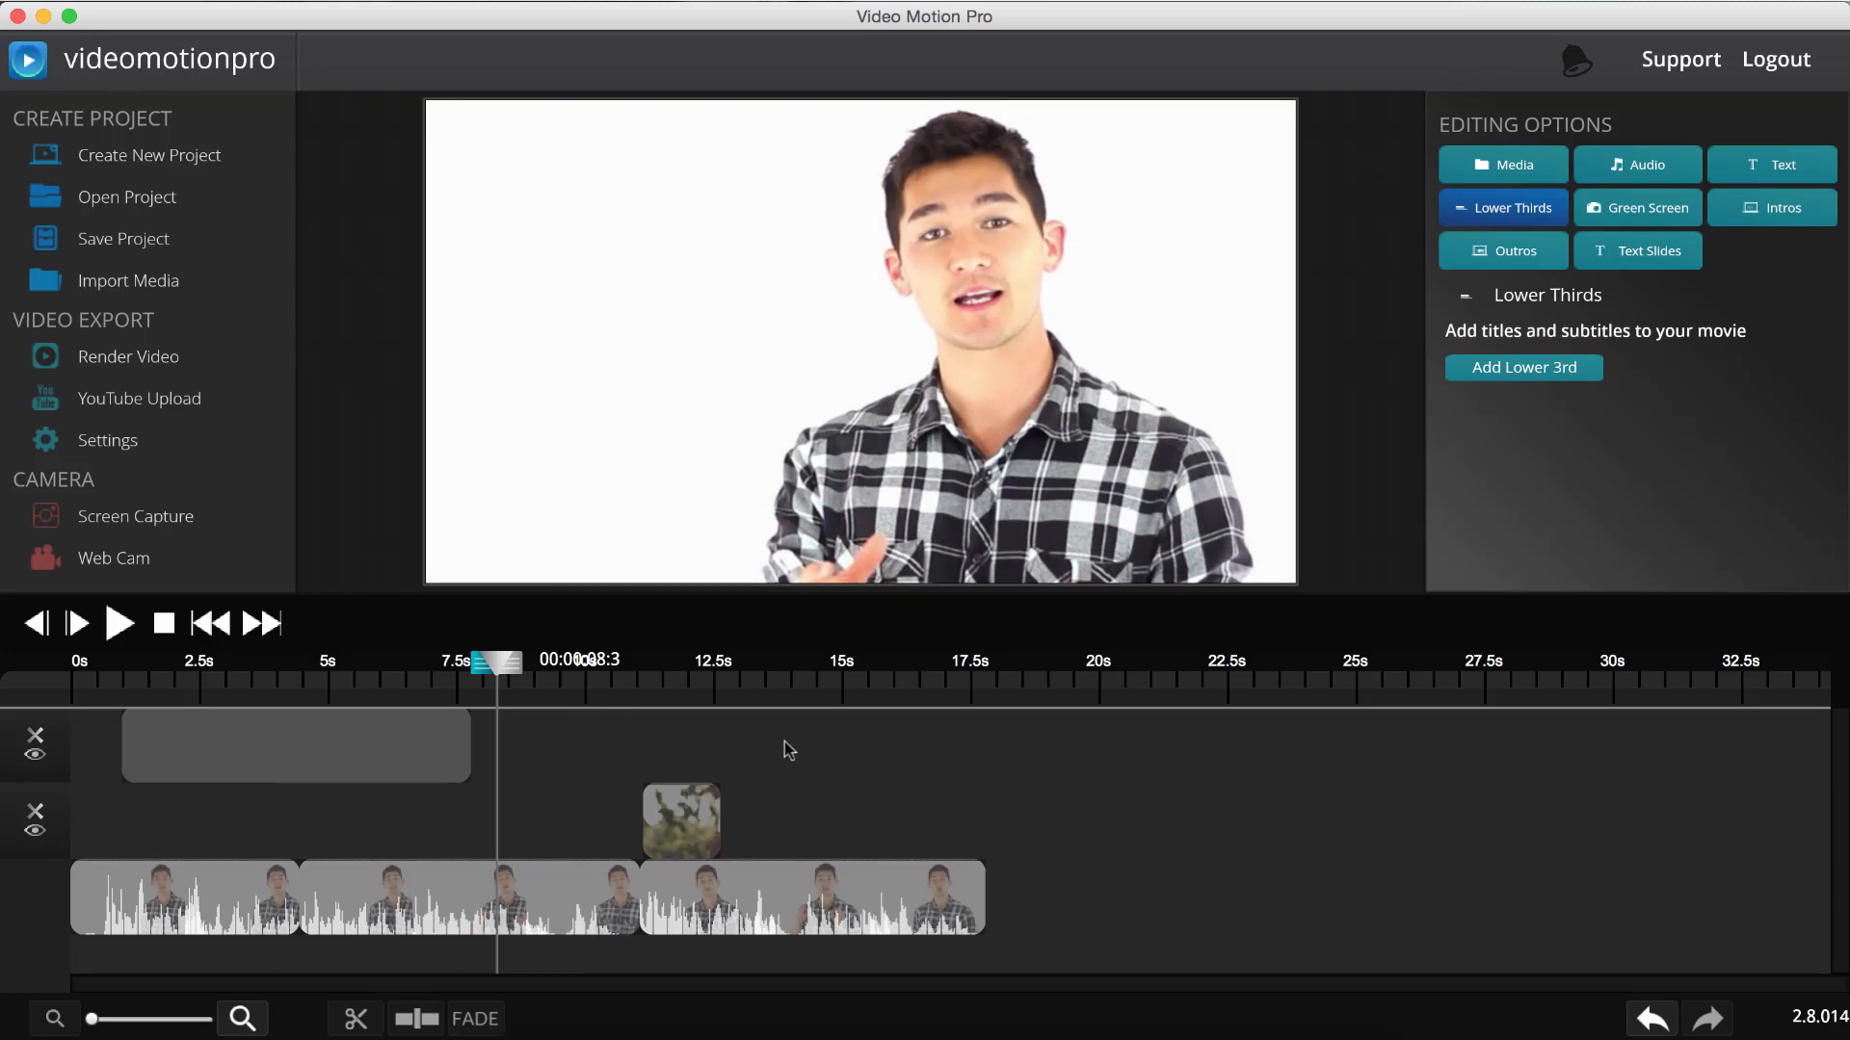
Add a fade-out to the last presenter segment, starting at 16.93 s, and clear the marked time range
left_click(950, 686)
left_click(959, 896)
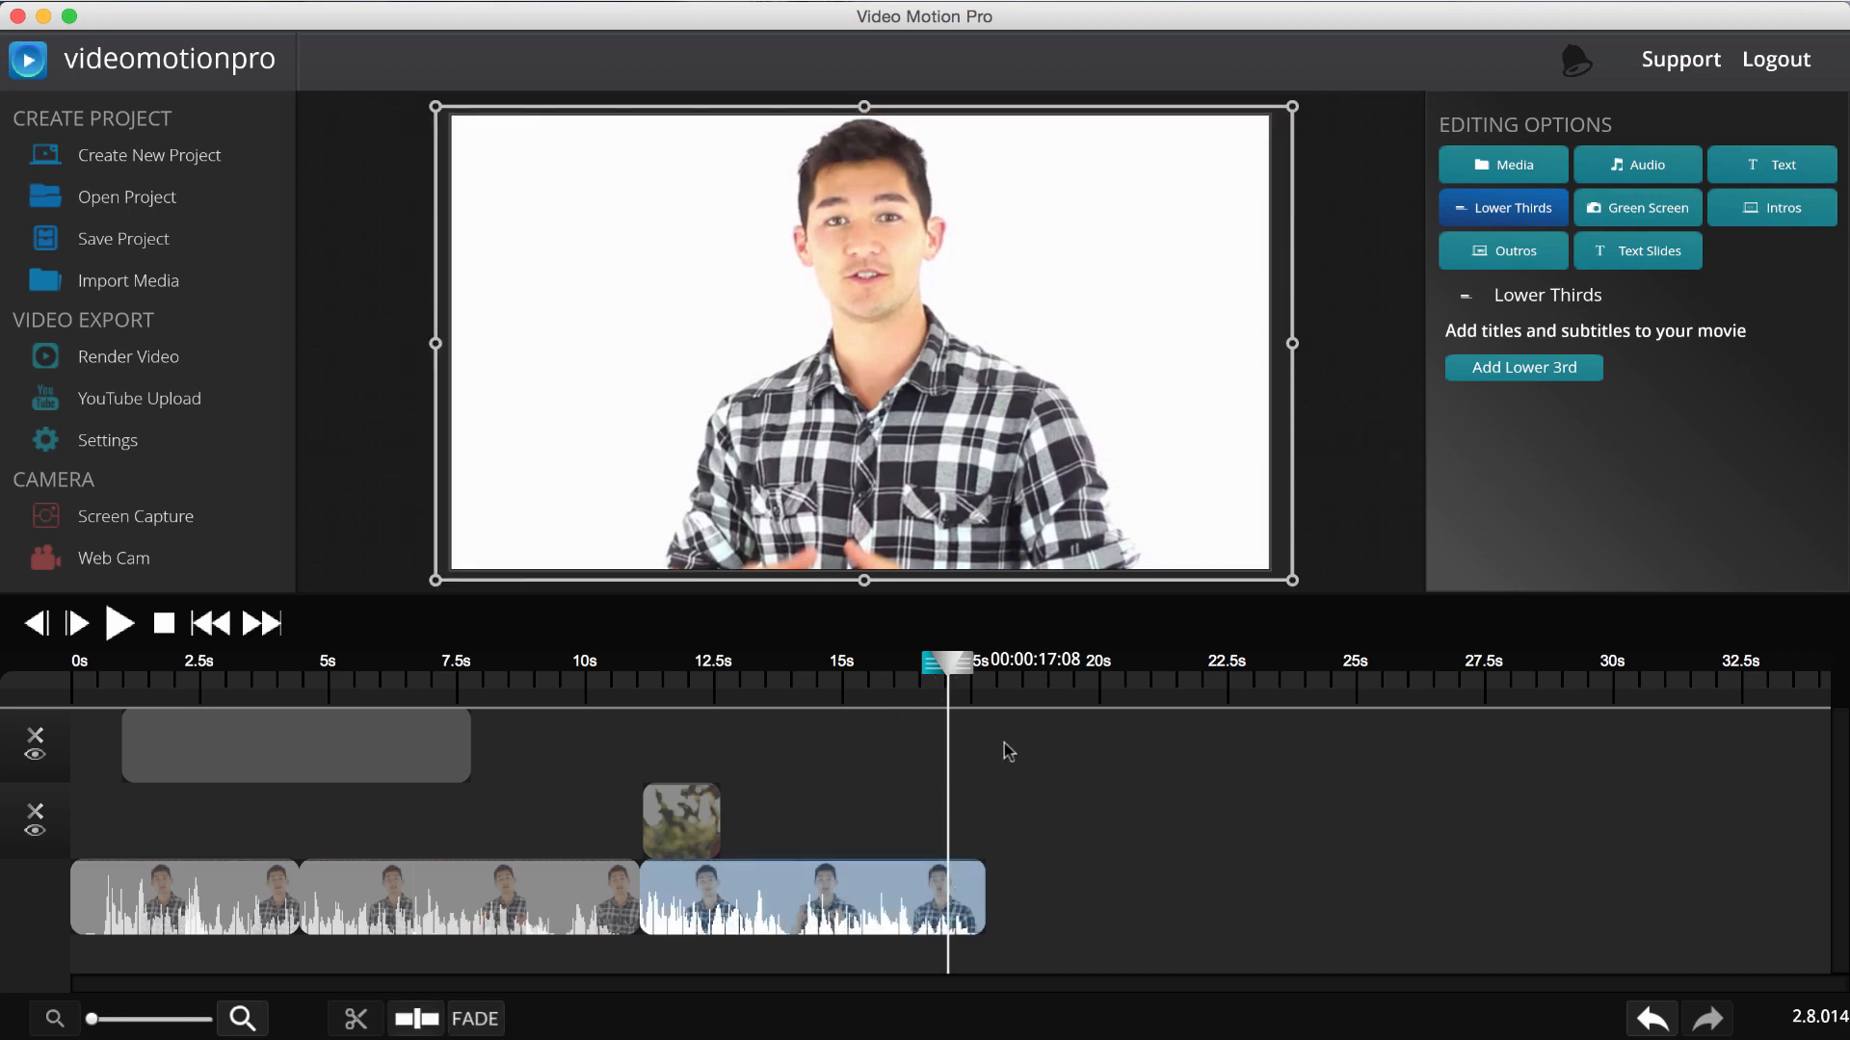
left_click_drag(950, 675, 940, 675)
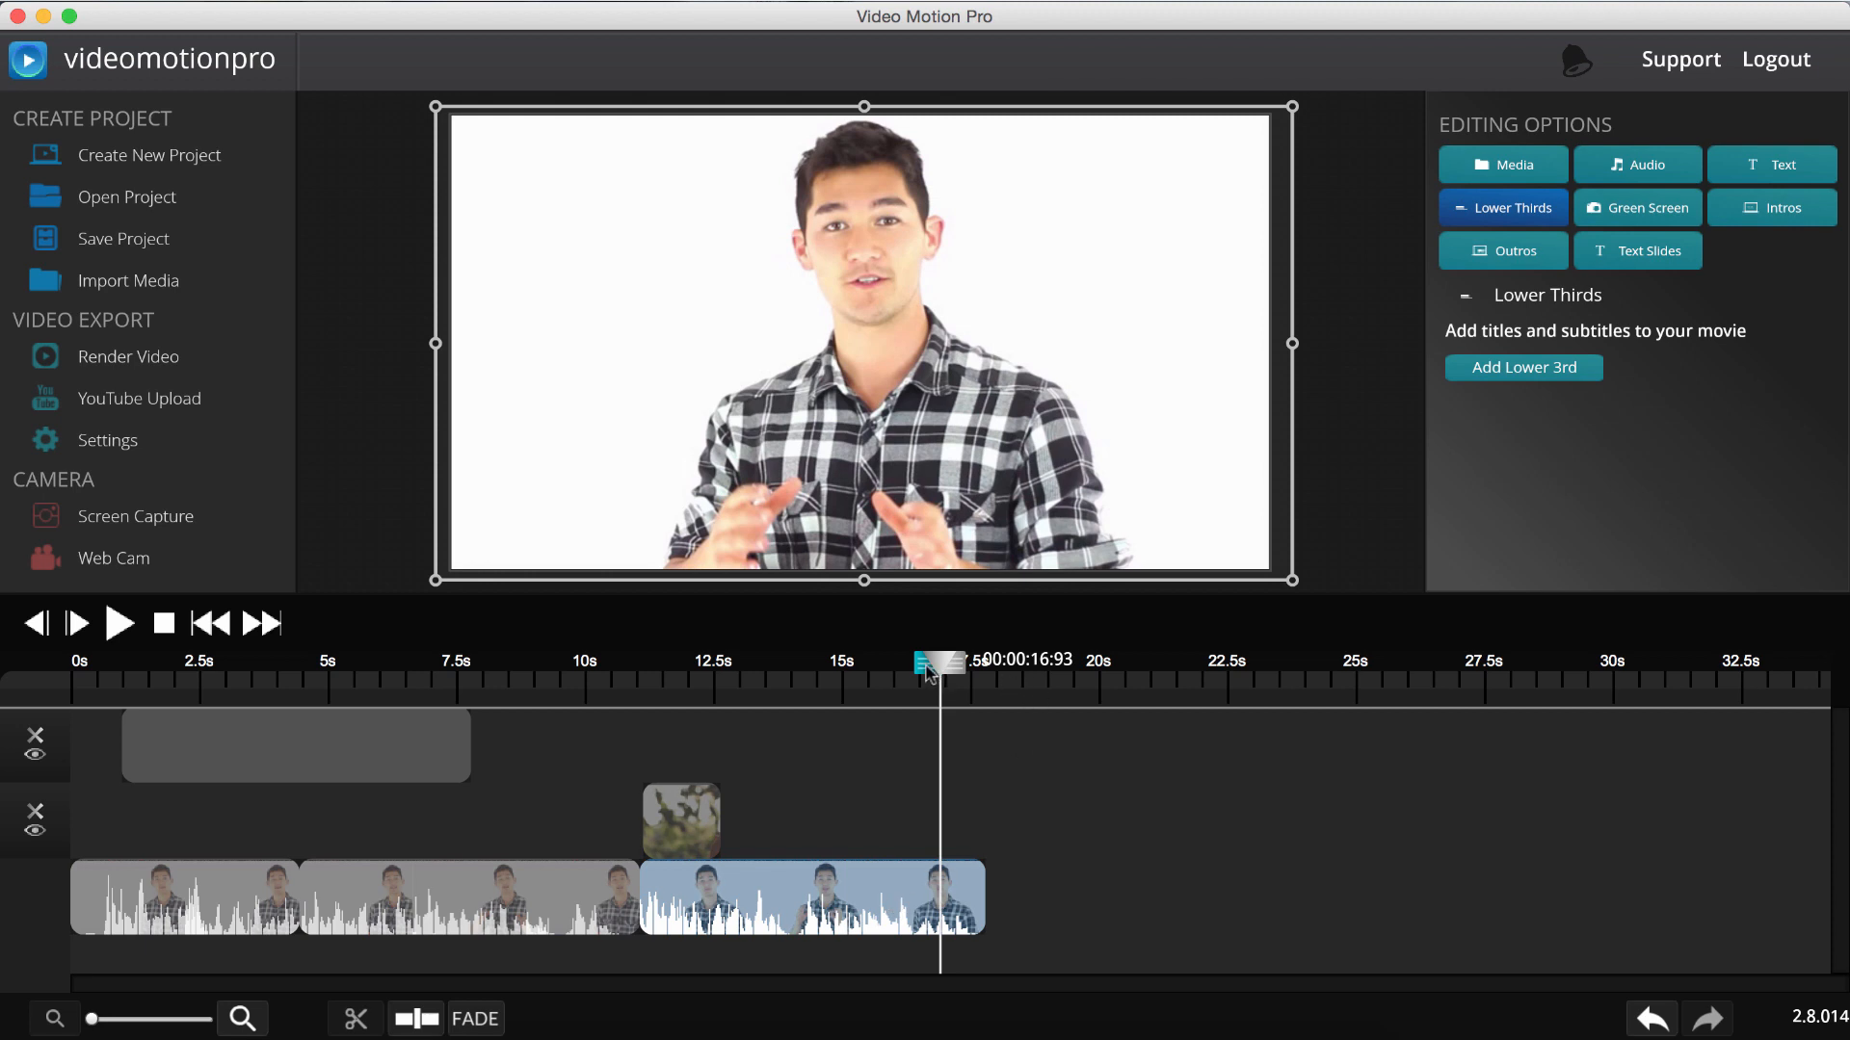
left_click_drag(930, 672, 625, 701)
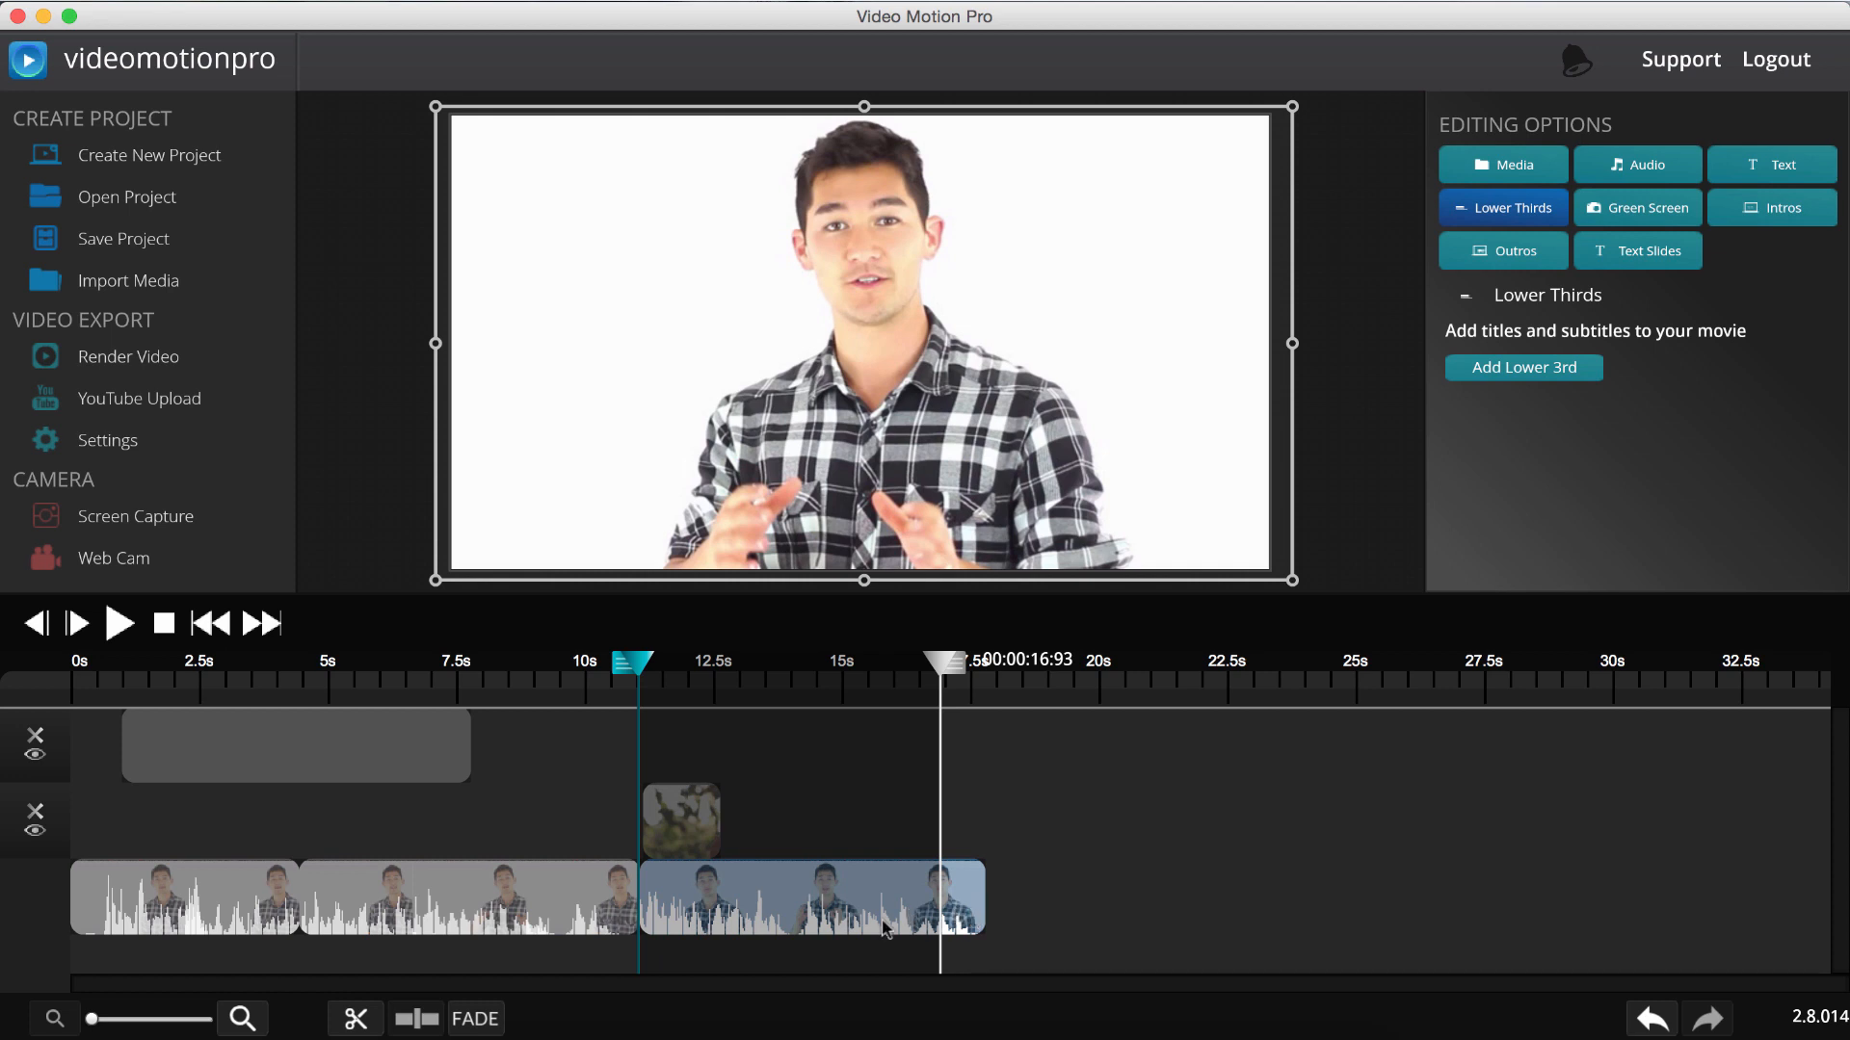
left_click(474, 1020)
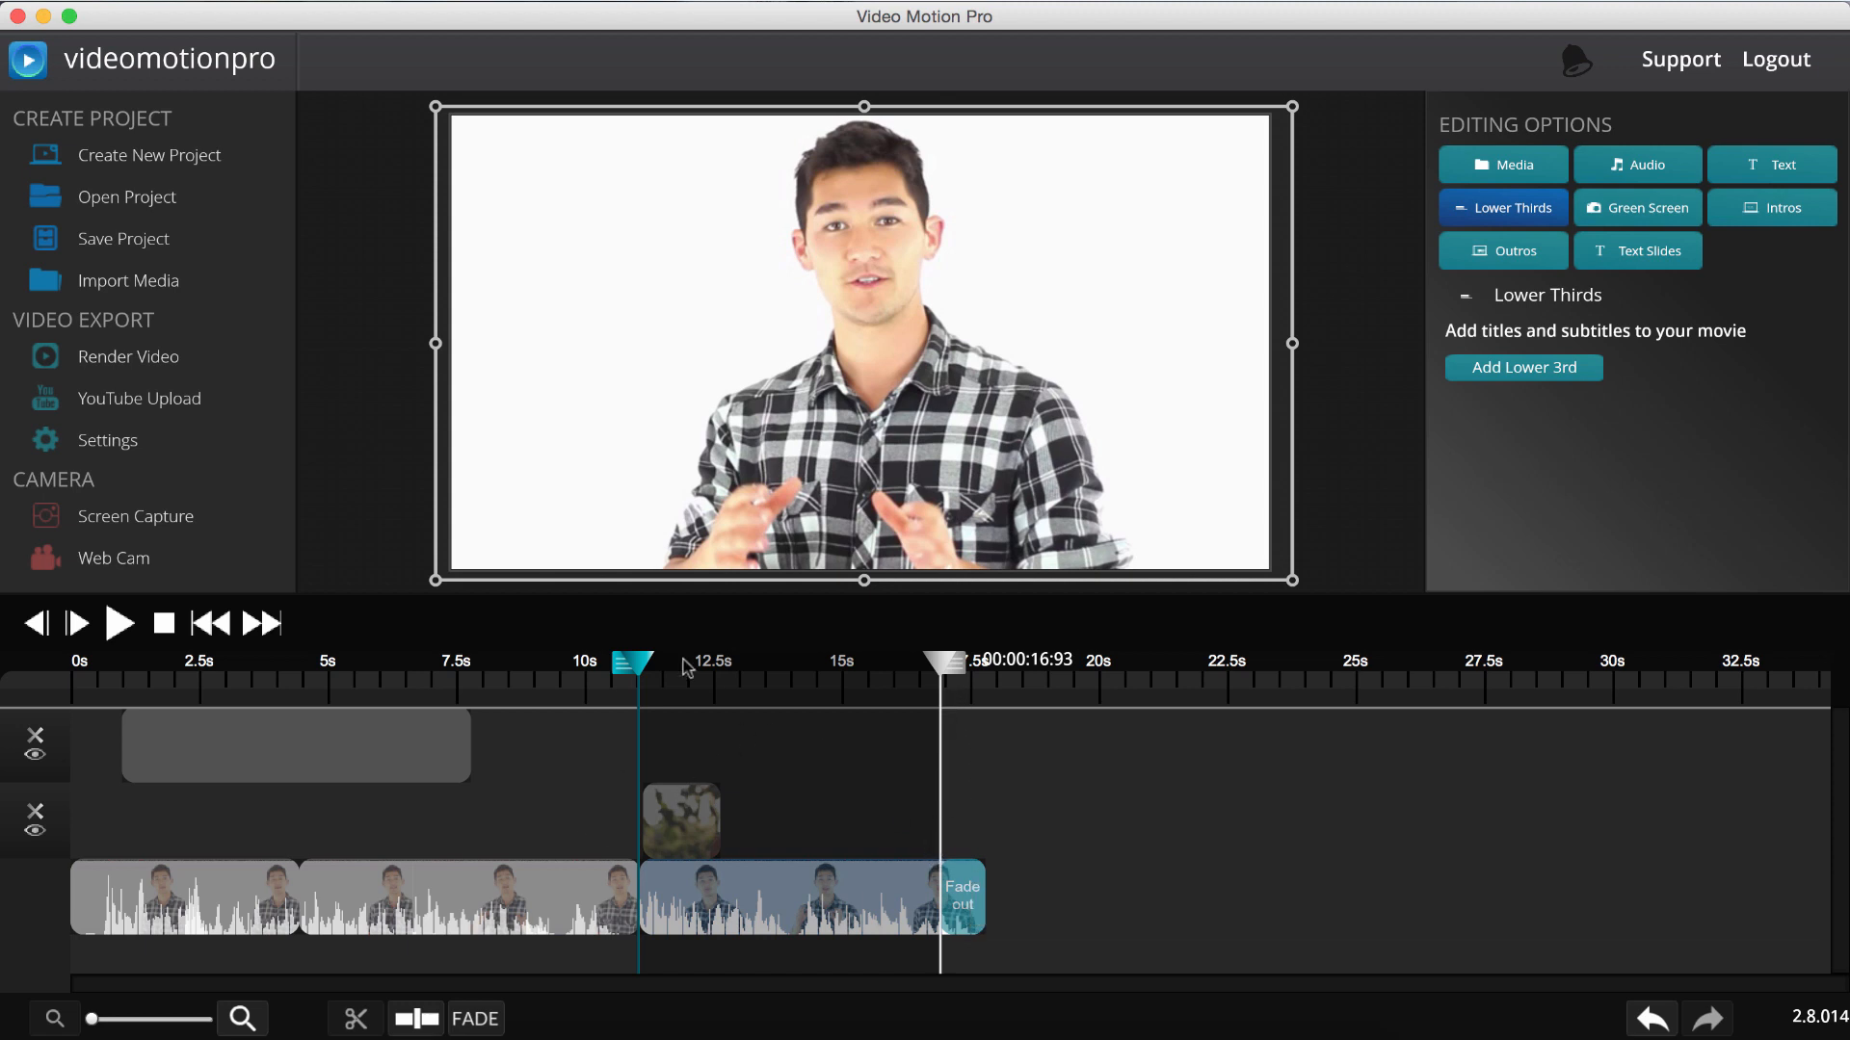
left_click(639, 662)
double_click(640, 662)
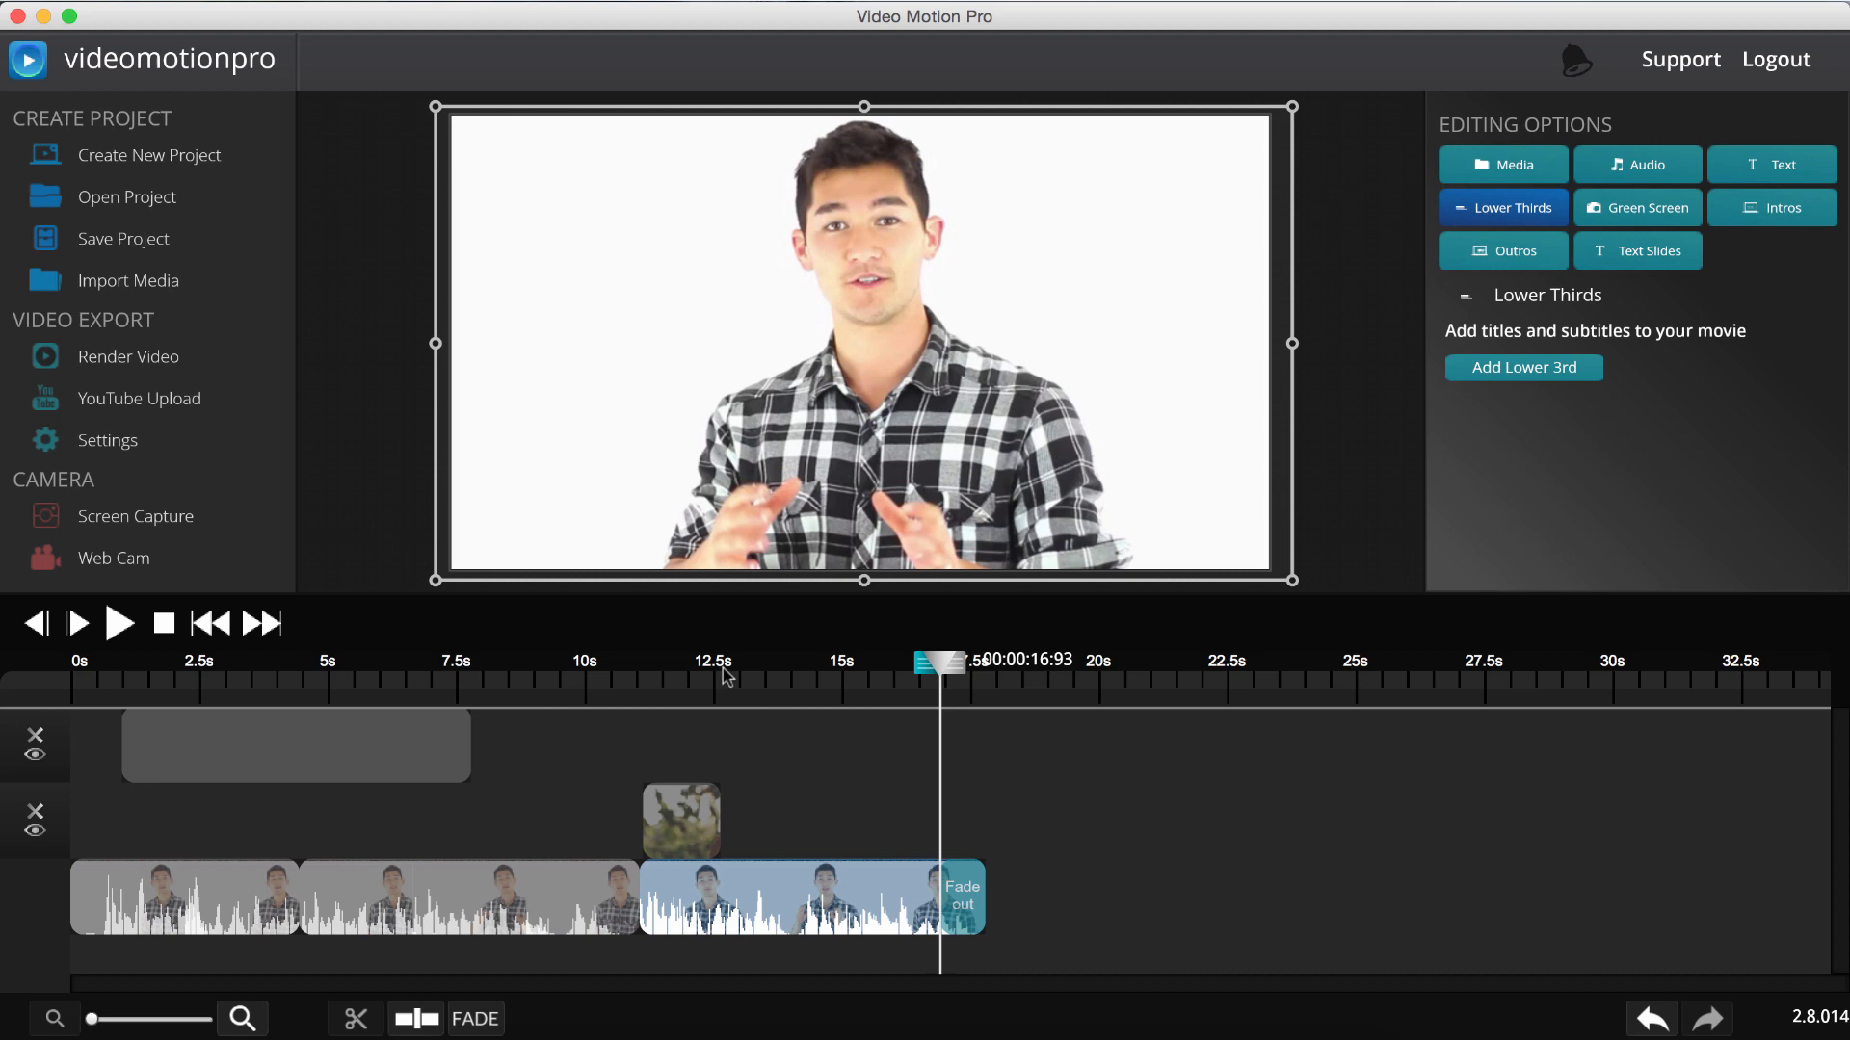
Play back the fade-out from about 16.3 s to the end of the last presenter segment
left_click_drag(946, 664, 680, 671)
double_click(919, 663)
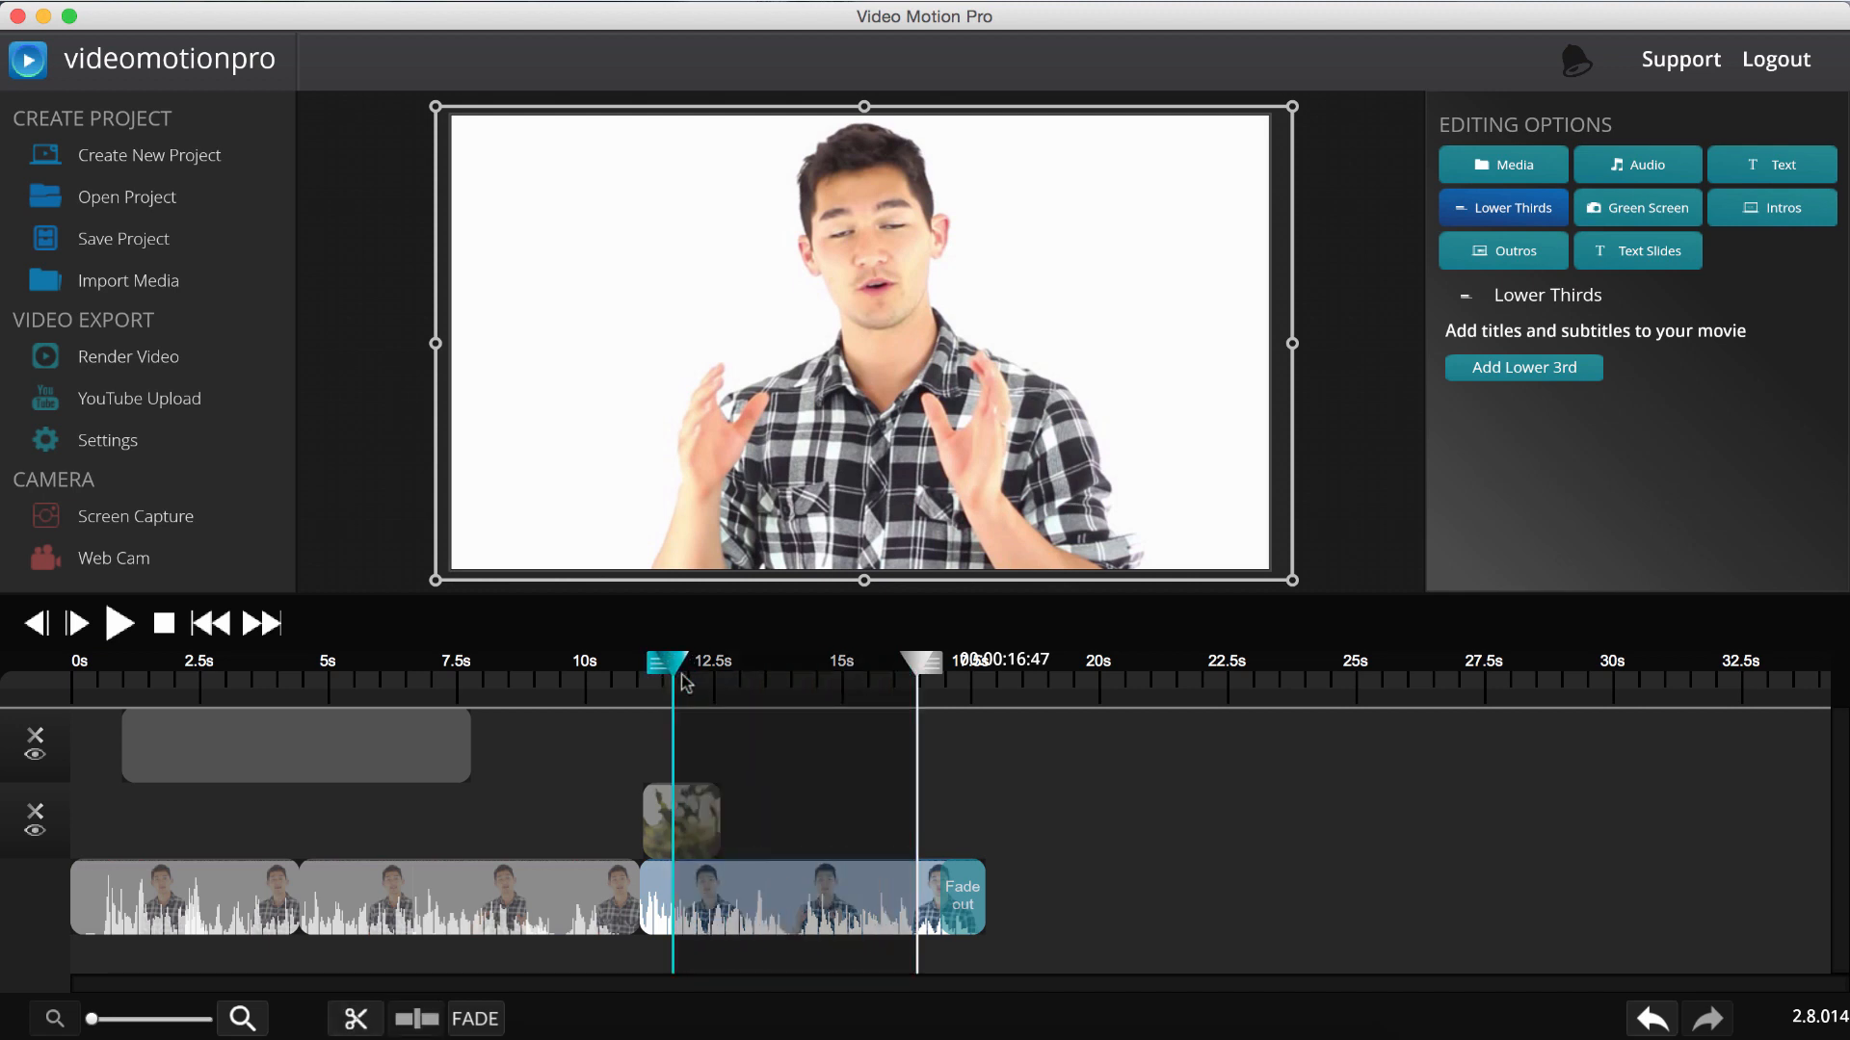
double_click(682, 673)
left_click_drag(922, 675, 908, 664)
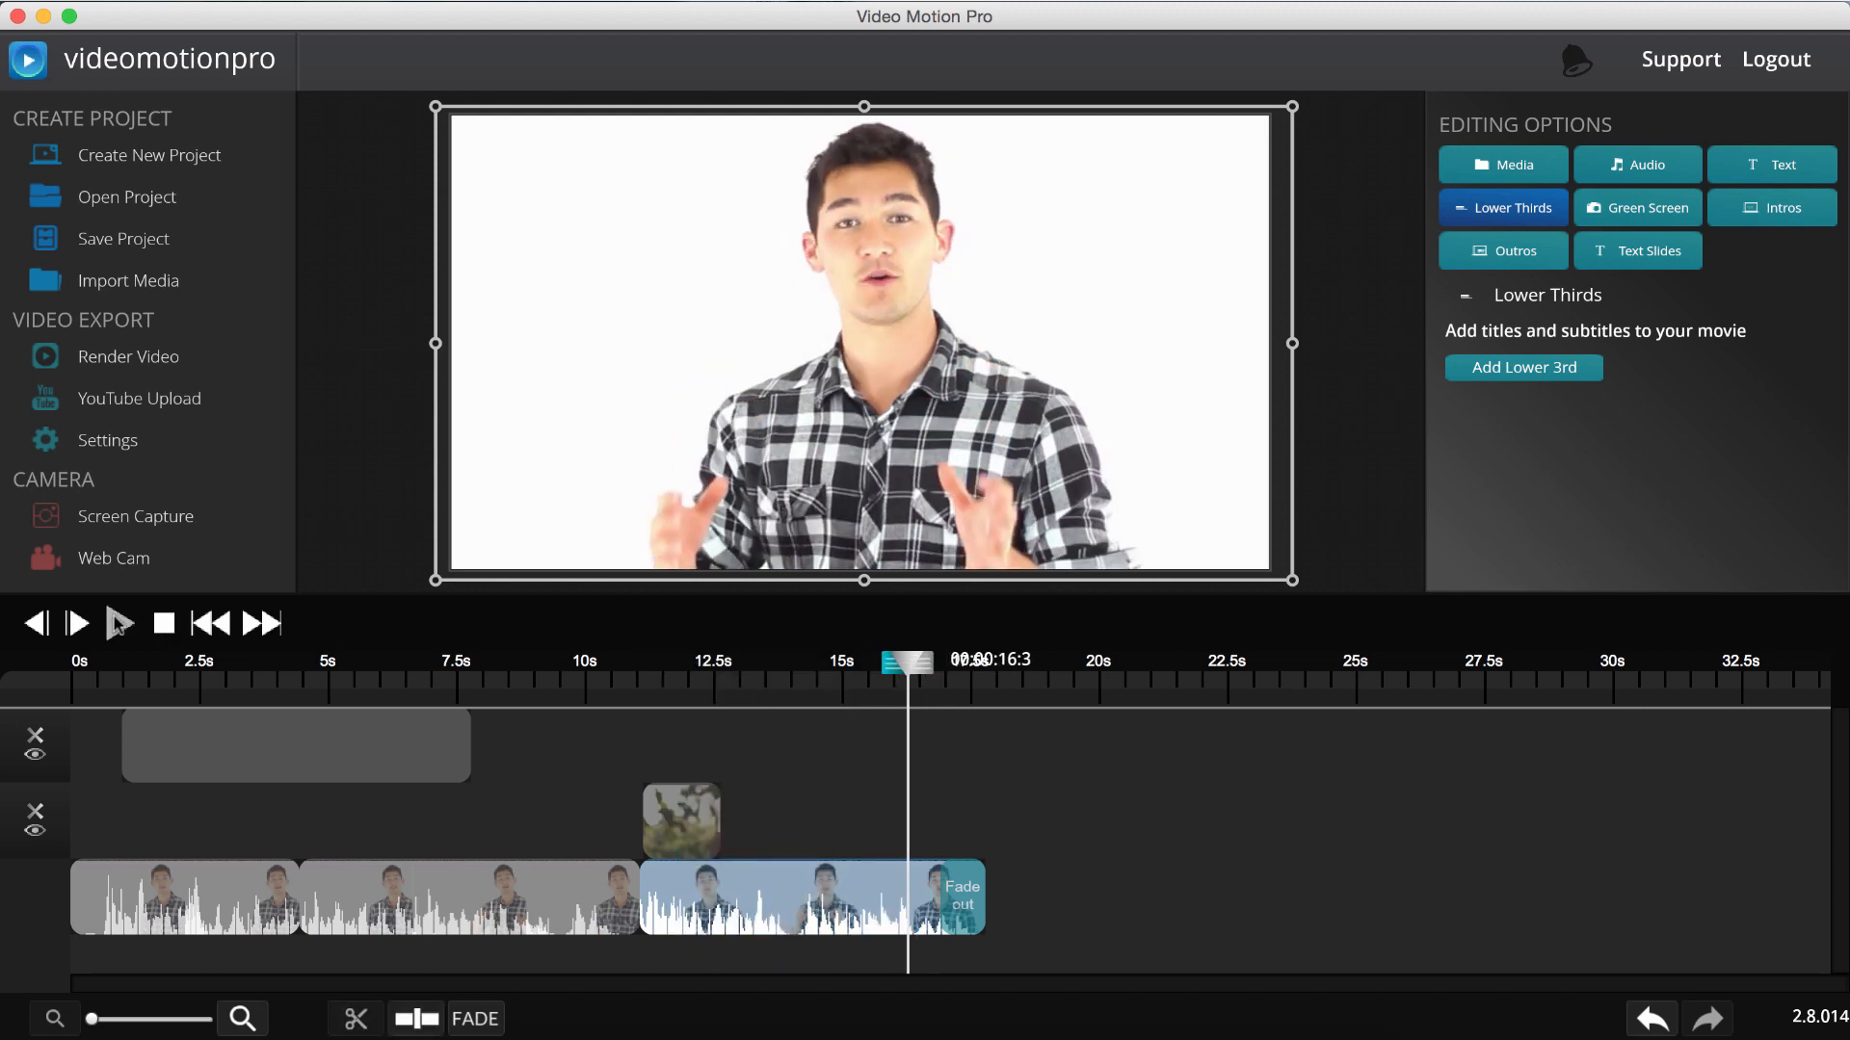
left_click(120, 623)
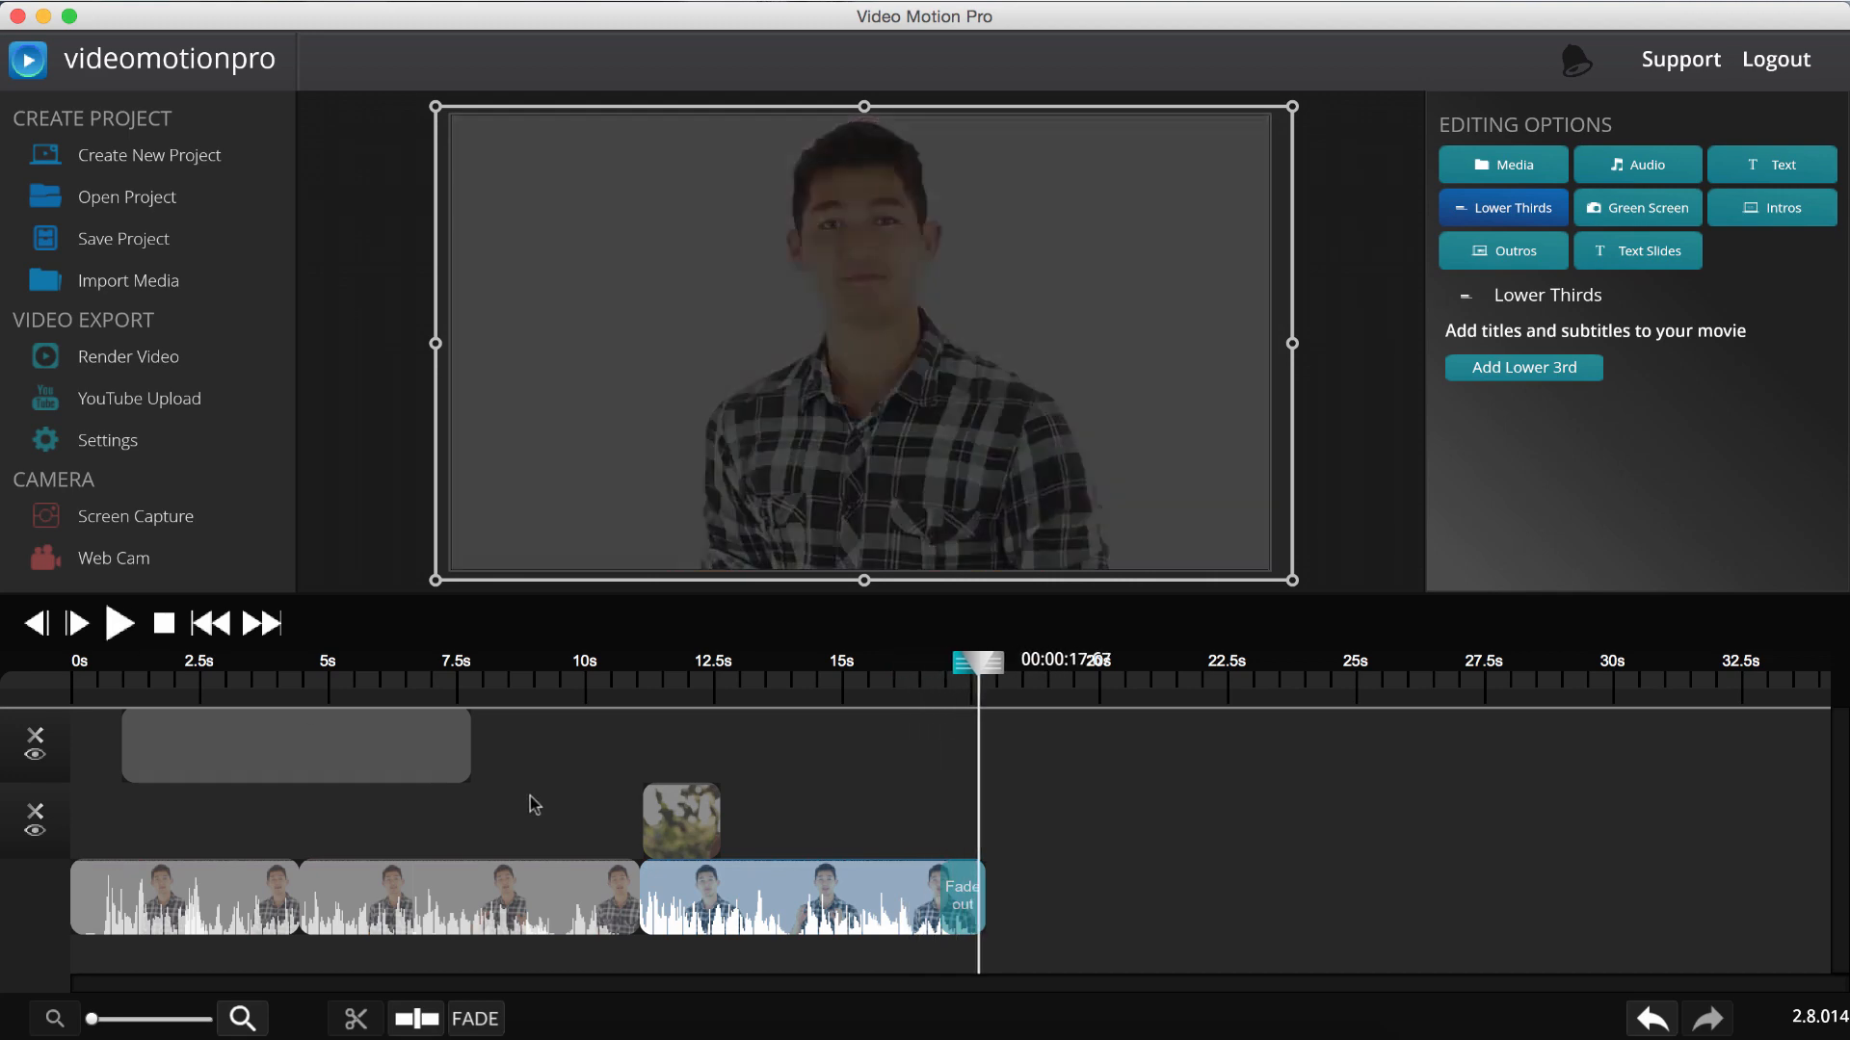
left_click_drag(984, 670, 991, 668)
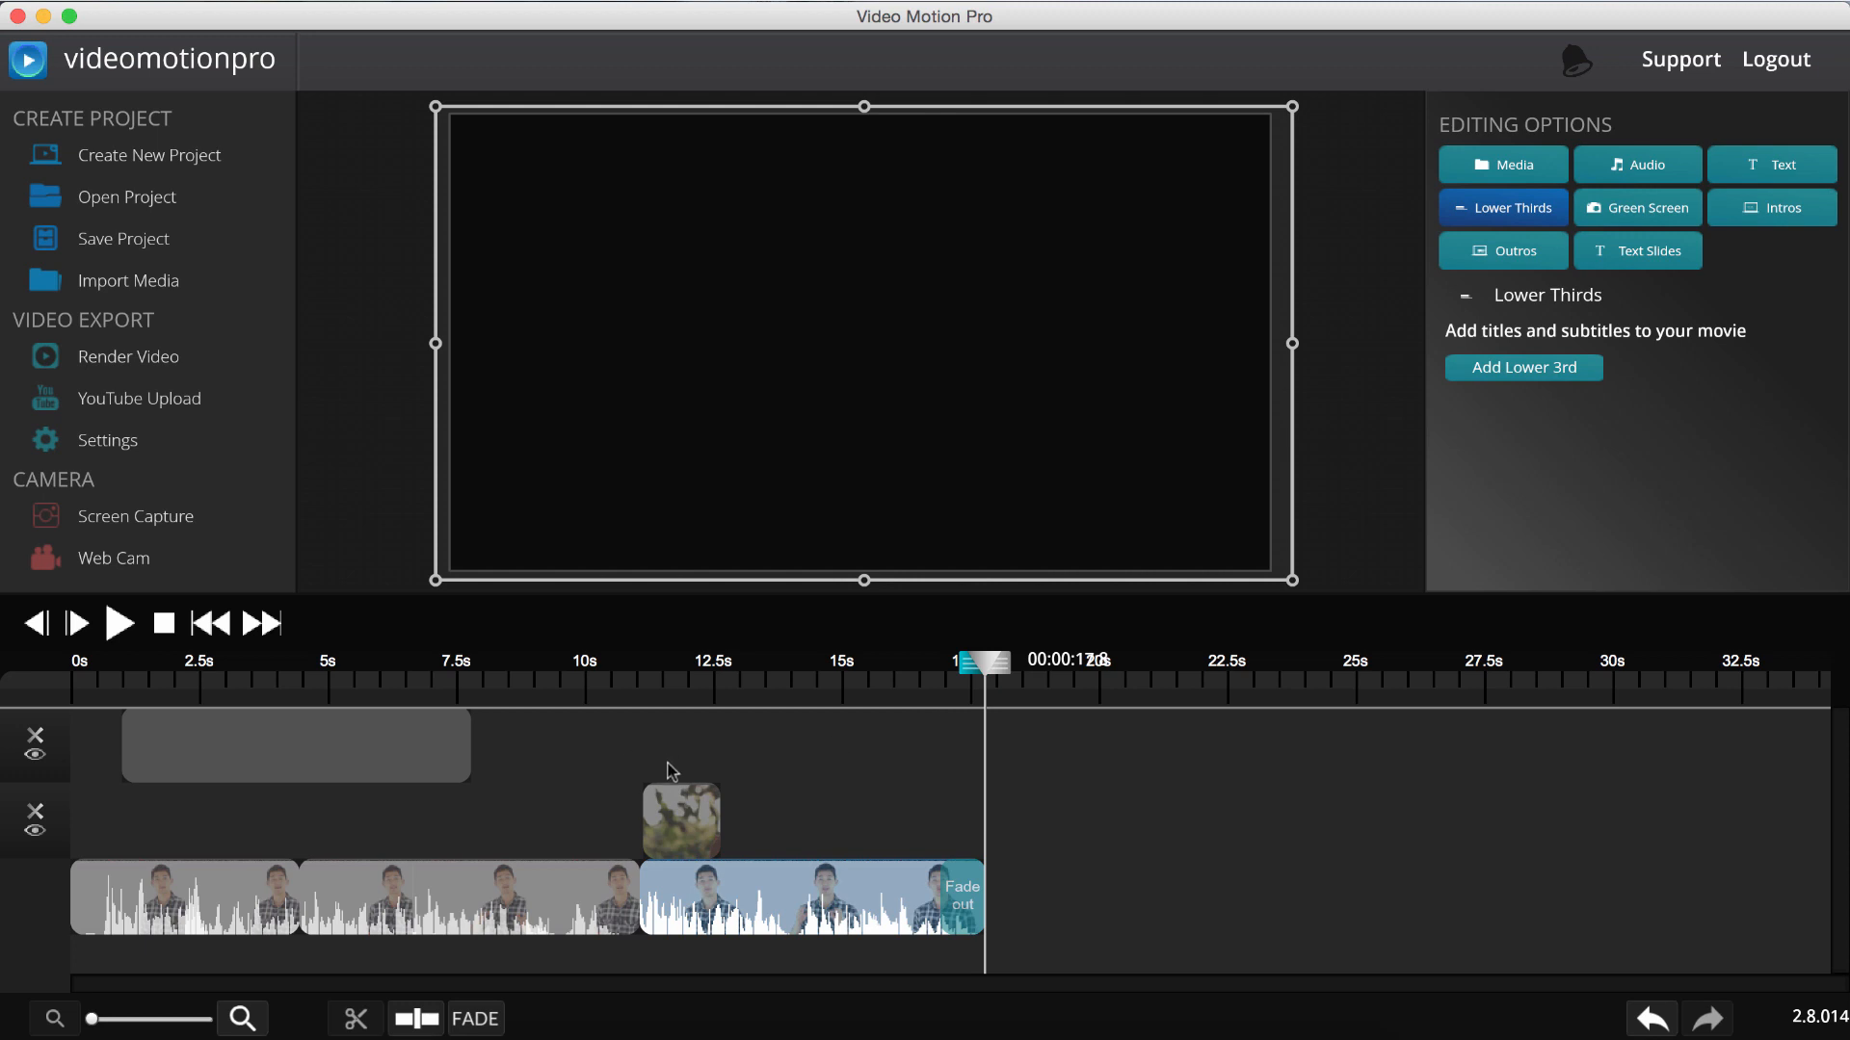
Add a fade-in to the last presenter segment and extend it to about 12.6 s, with the fade-out starting at 16.23 s
left_click_drag(993, 665, 678, 695)
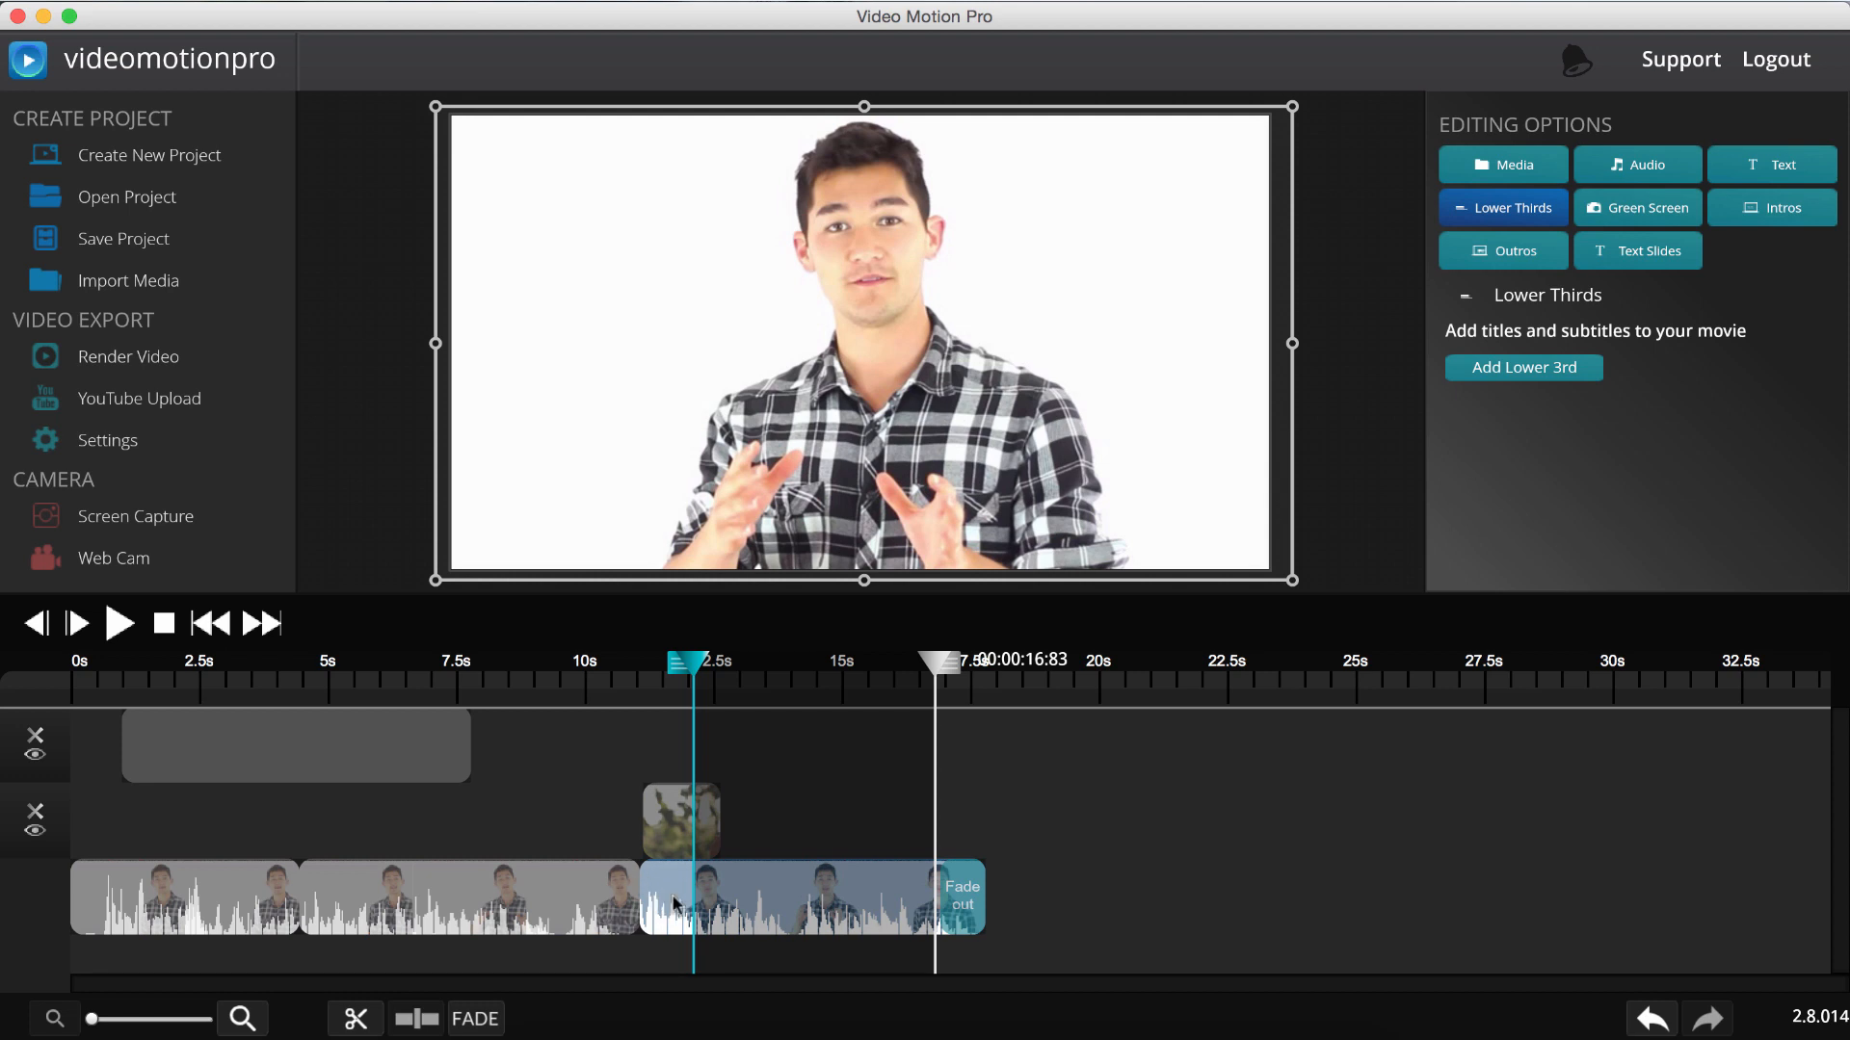
left_click(475, 1019)
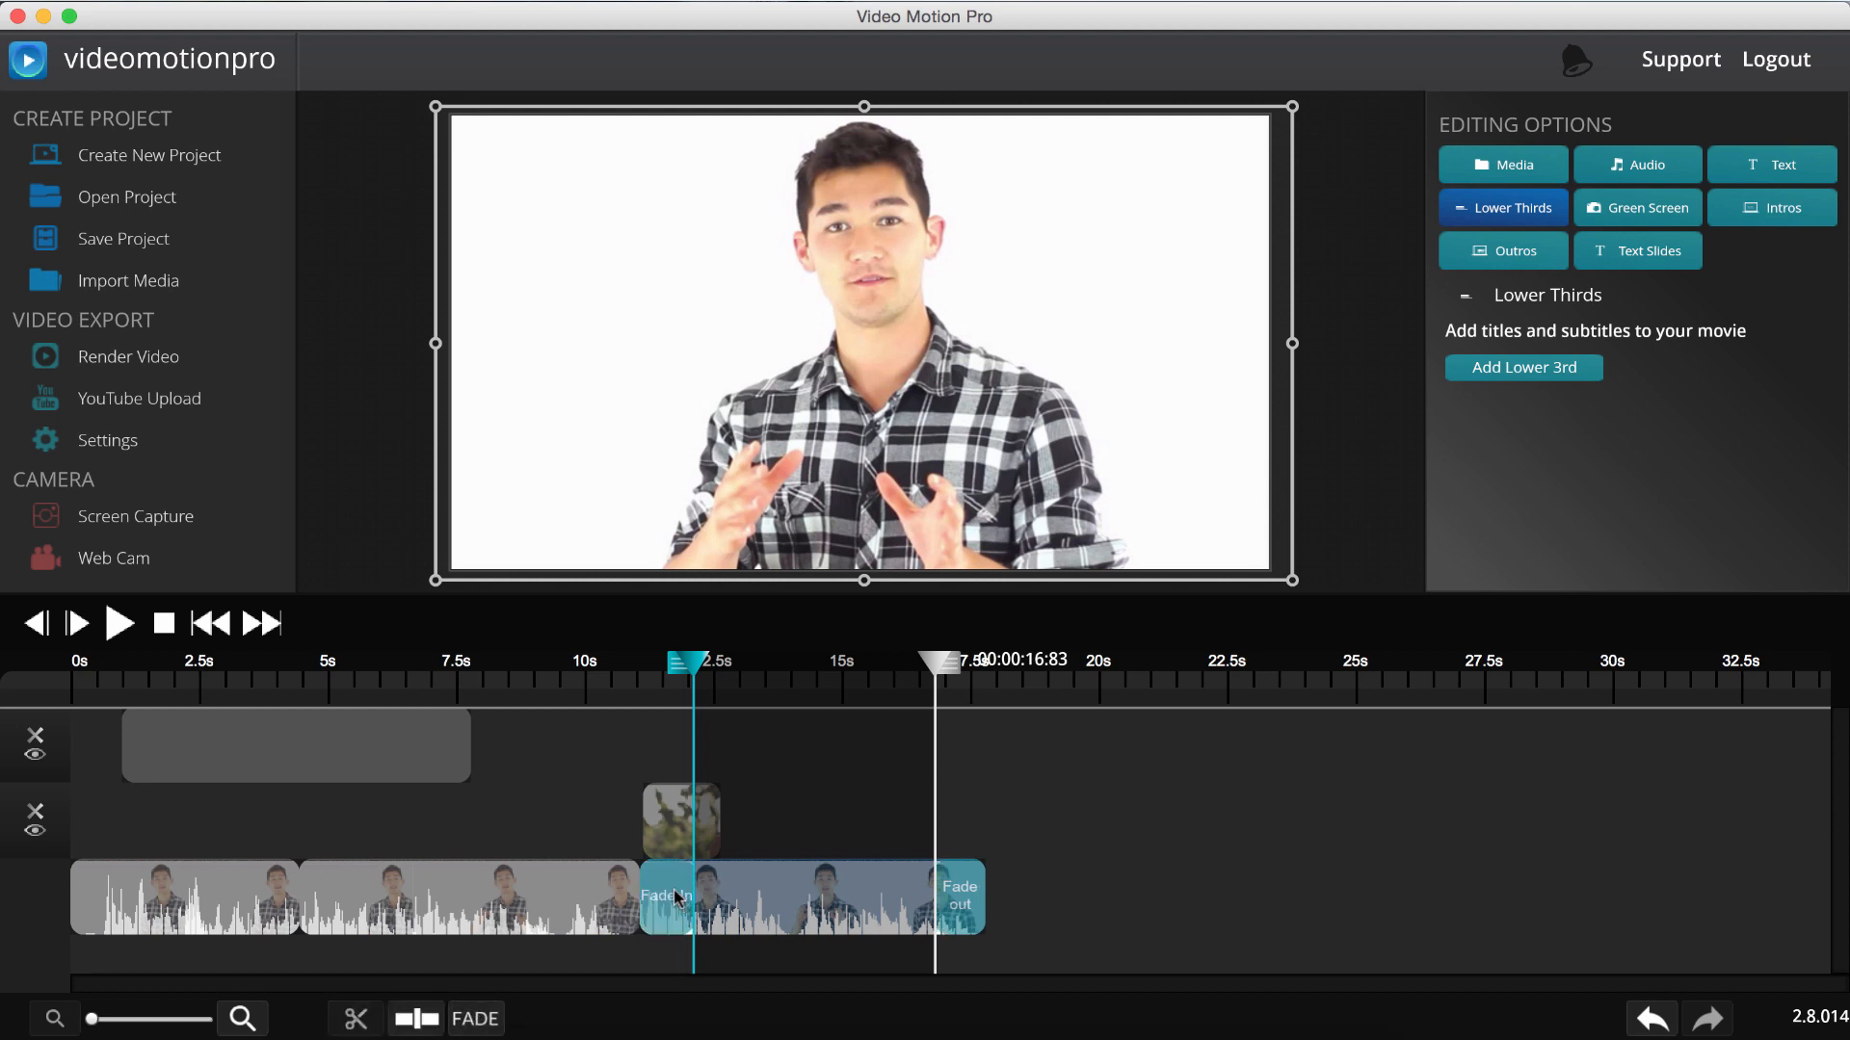
left_click(920, 667)
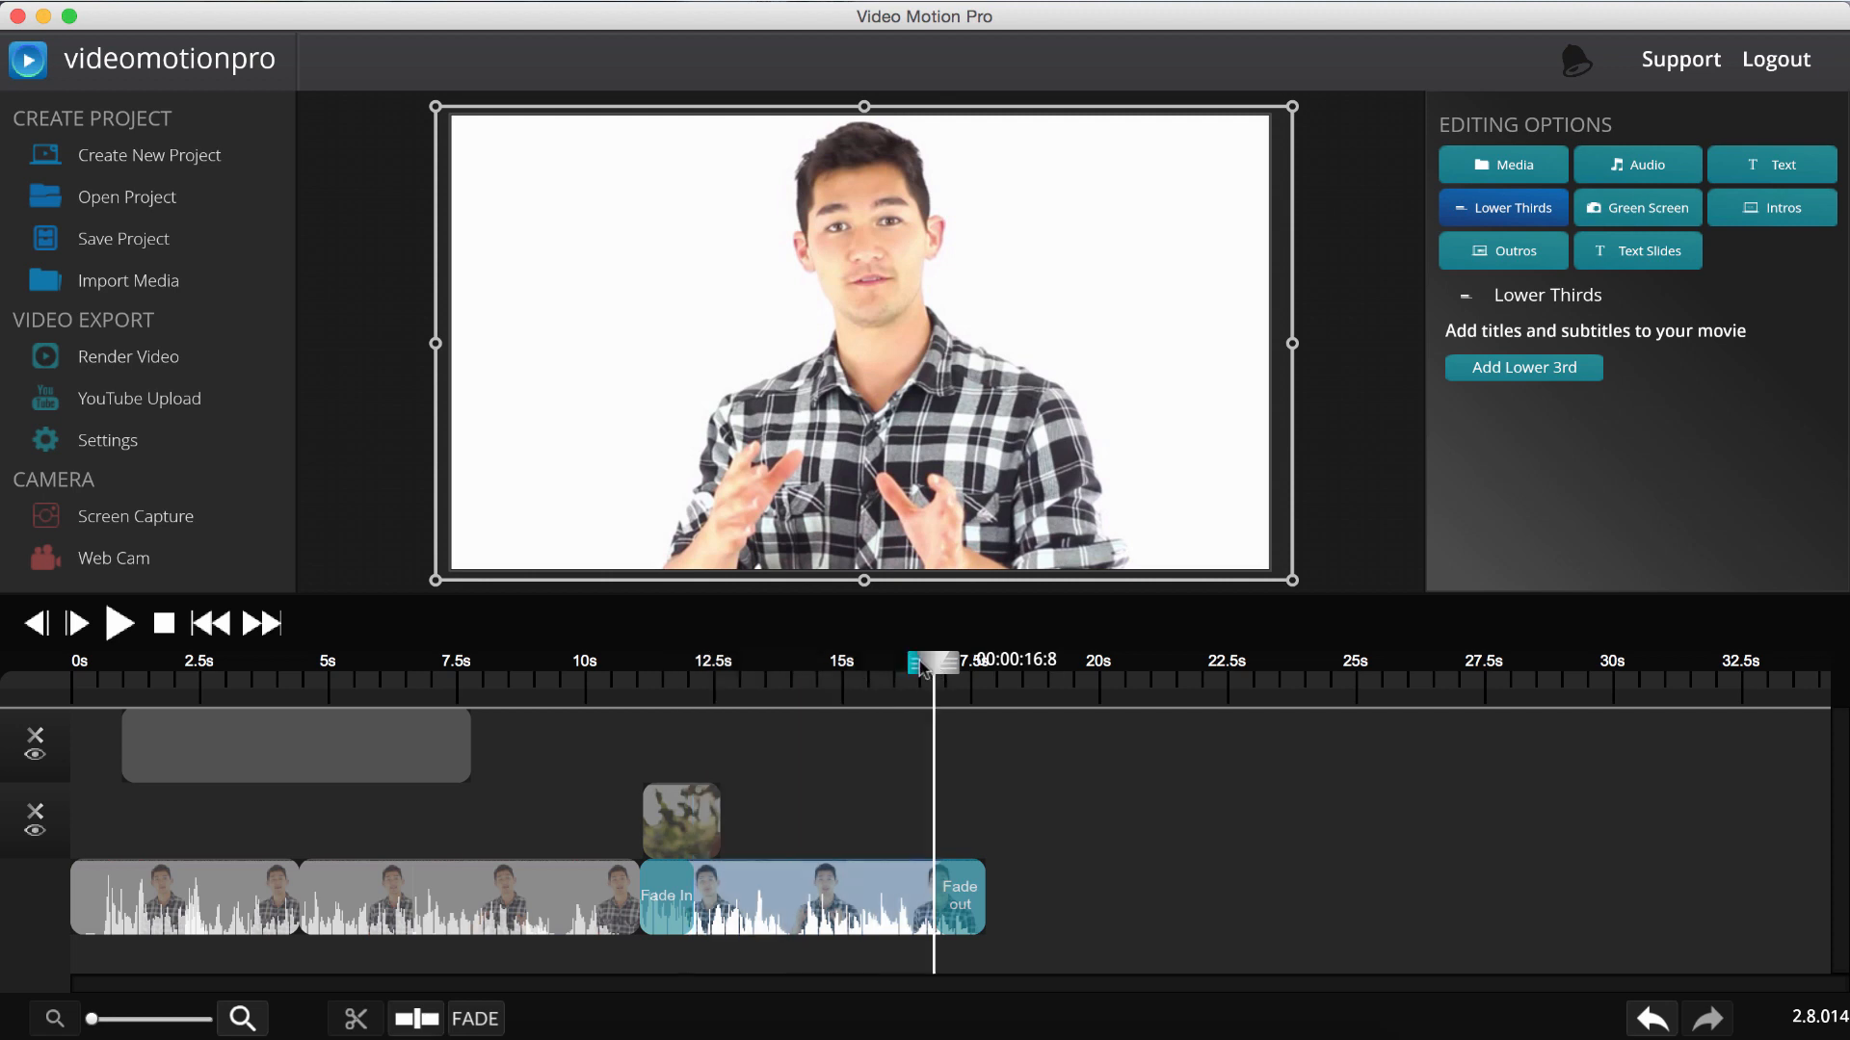
left_click_drag(920, 666, 719, 703)
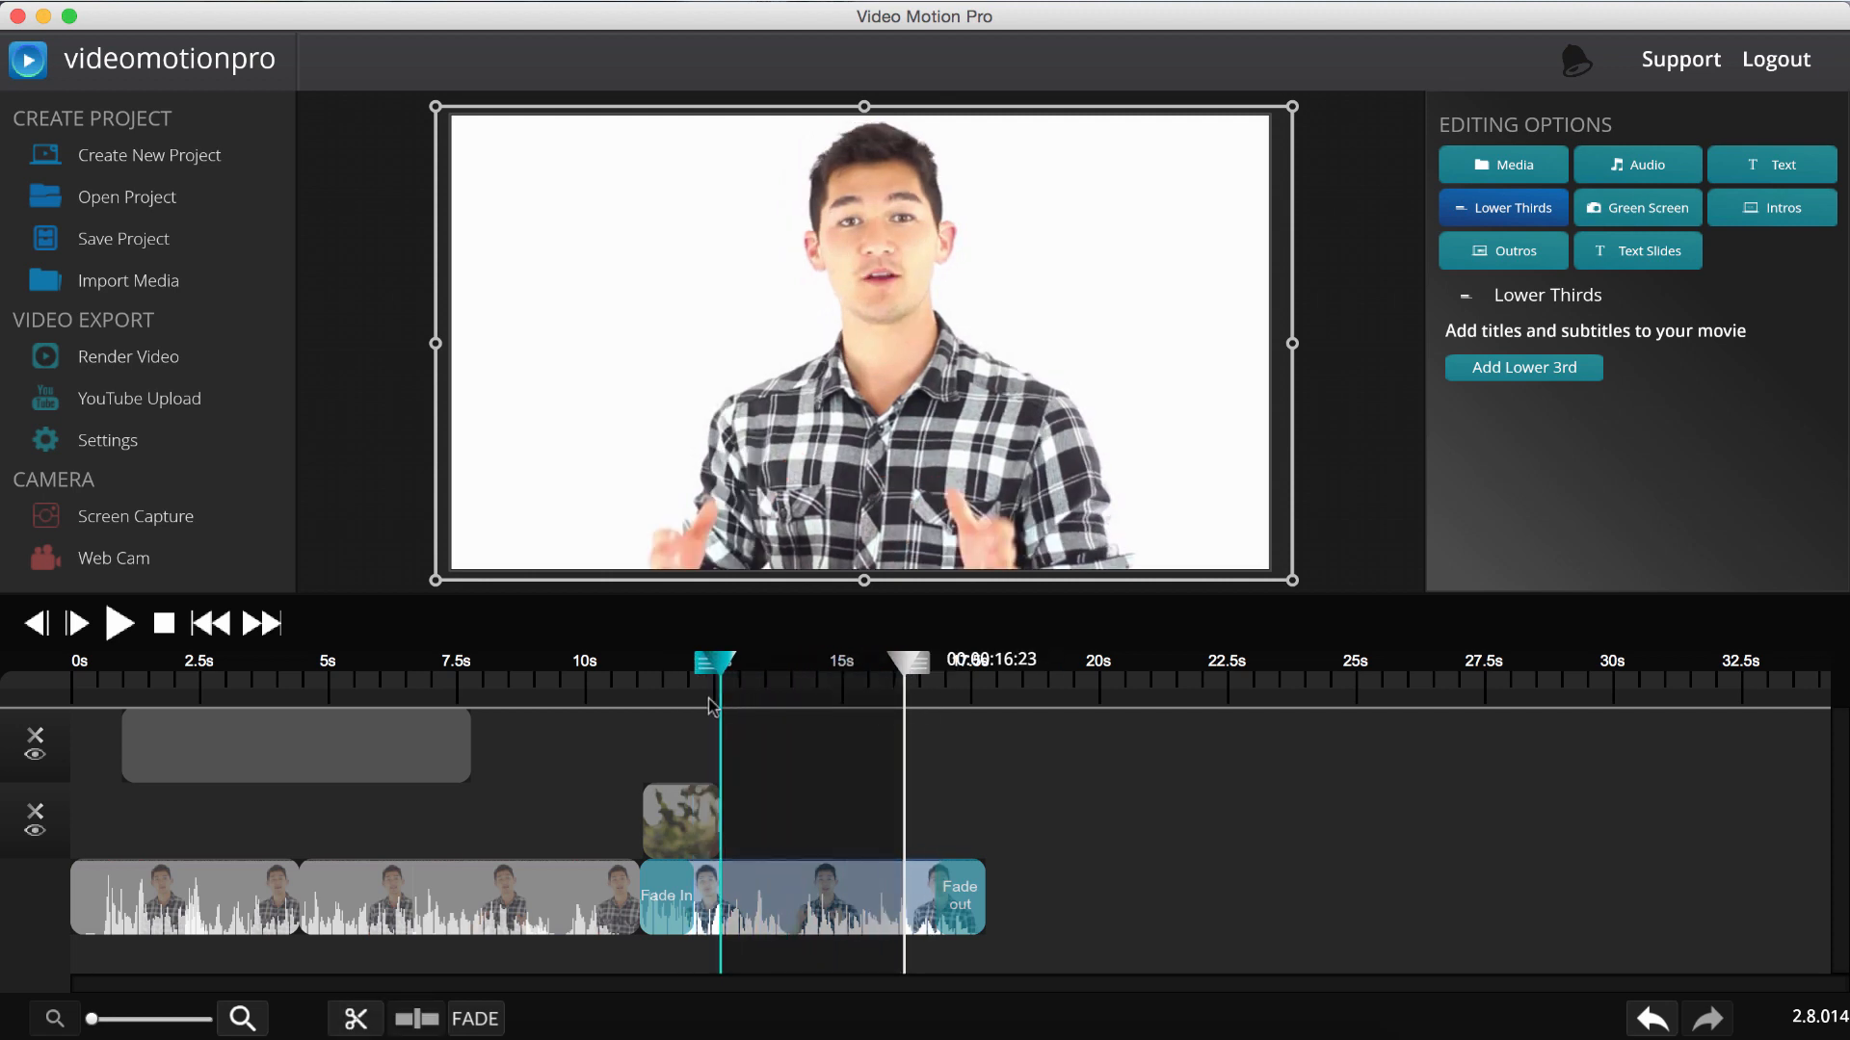
left_click(475, 1019)
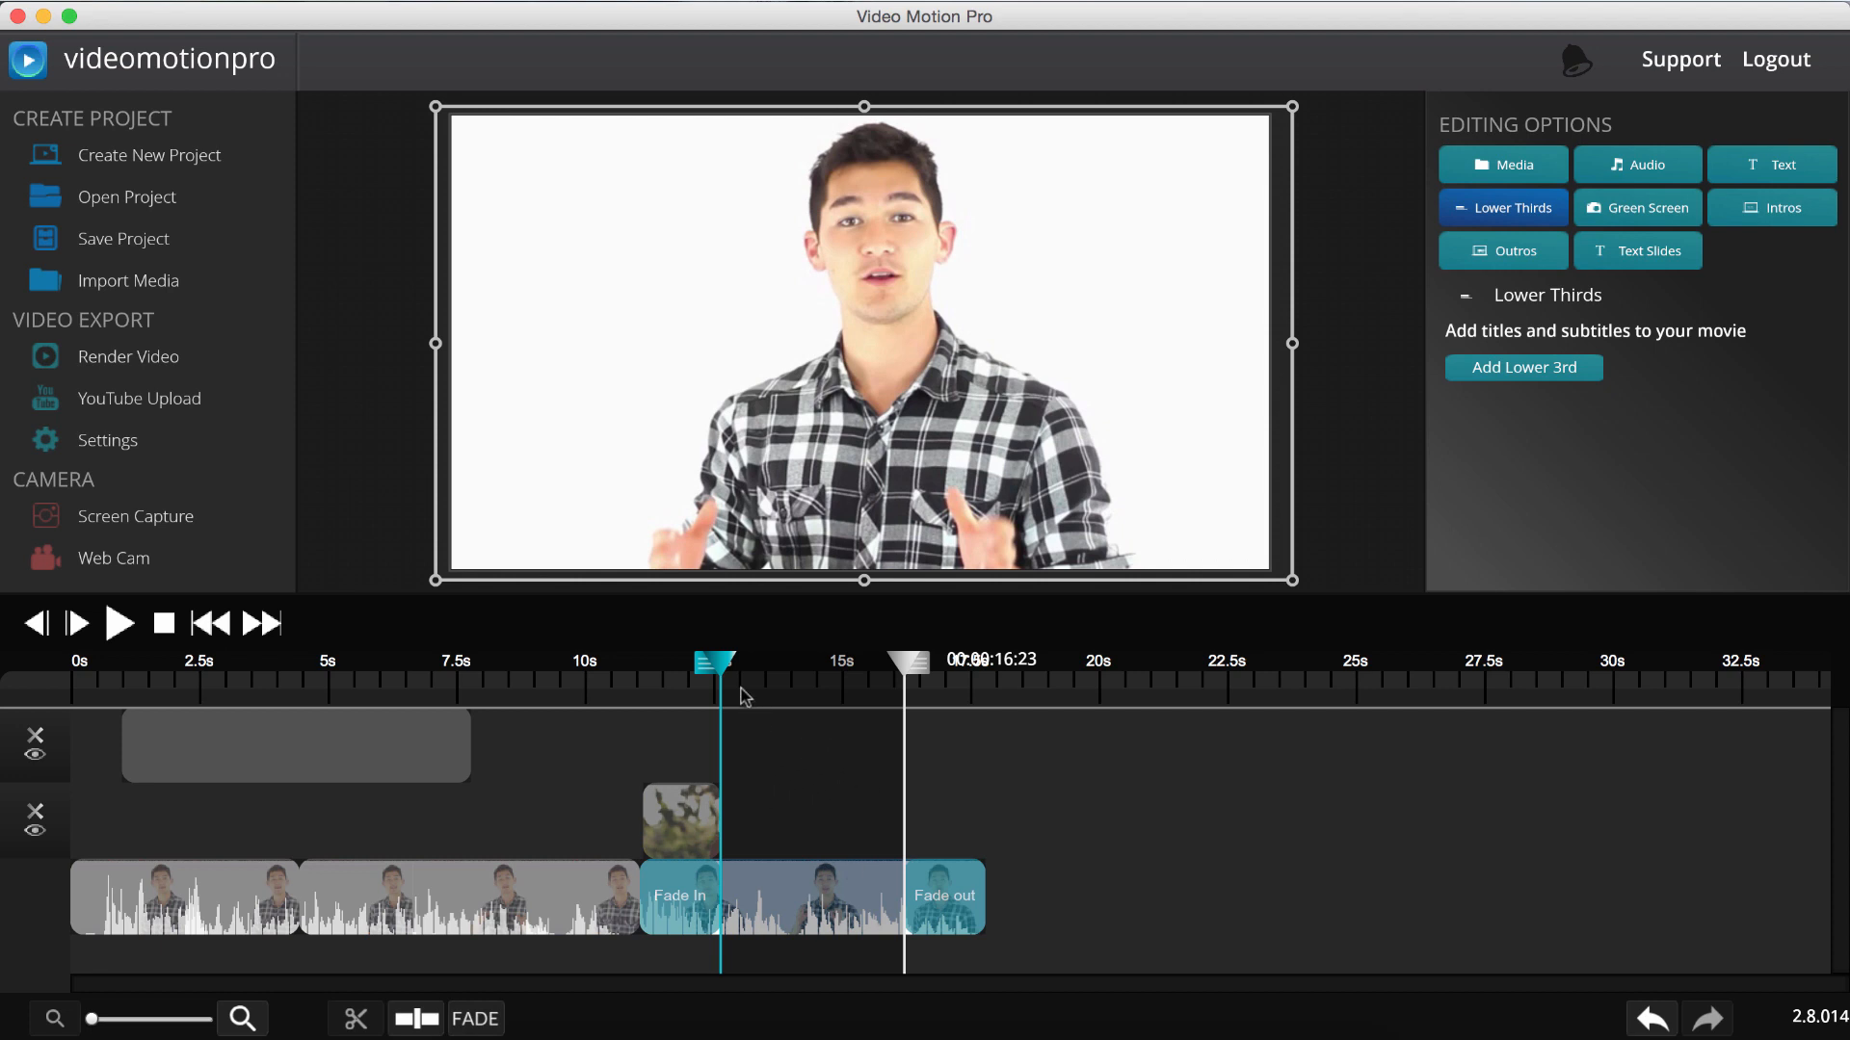
Remove the fade-in from the last presenter segment, keeping its fade-out from 16.23 s, and clear the marked time range
left_click_drag(730, 666, 639, 681)
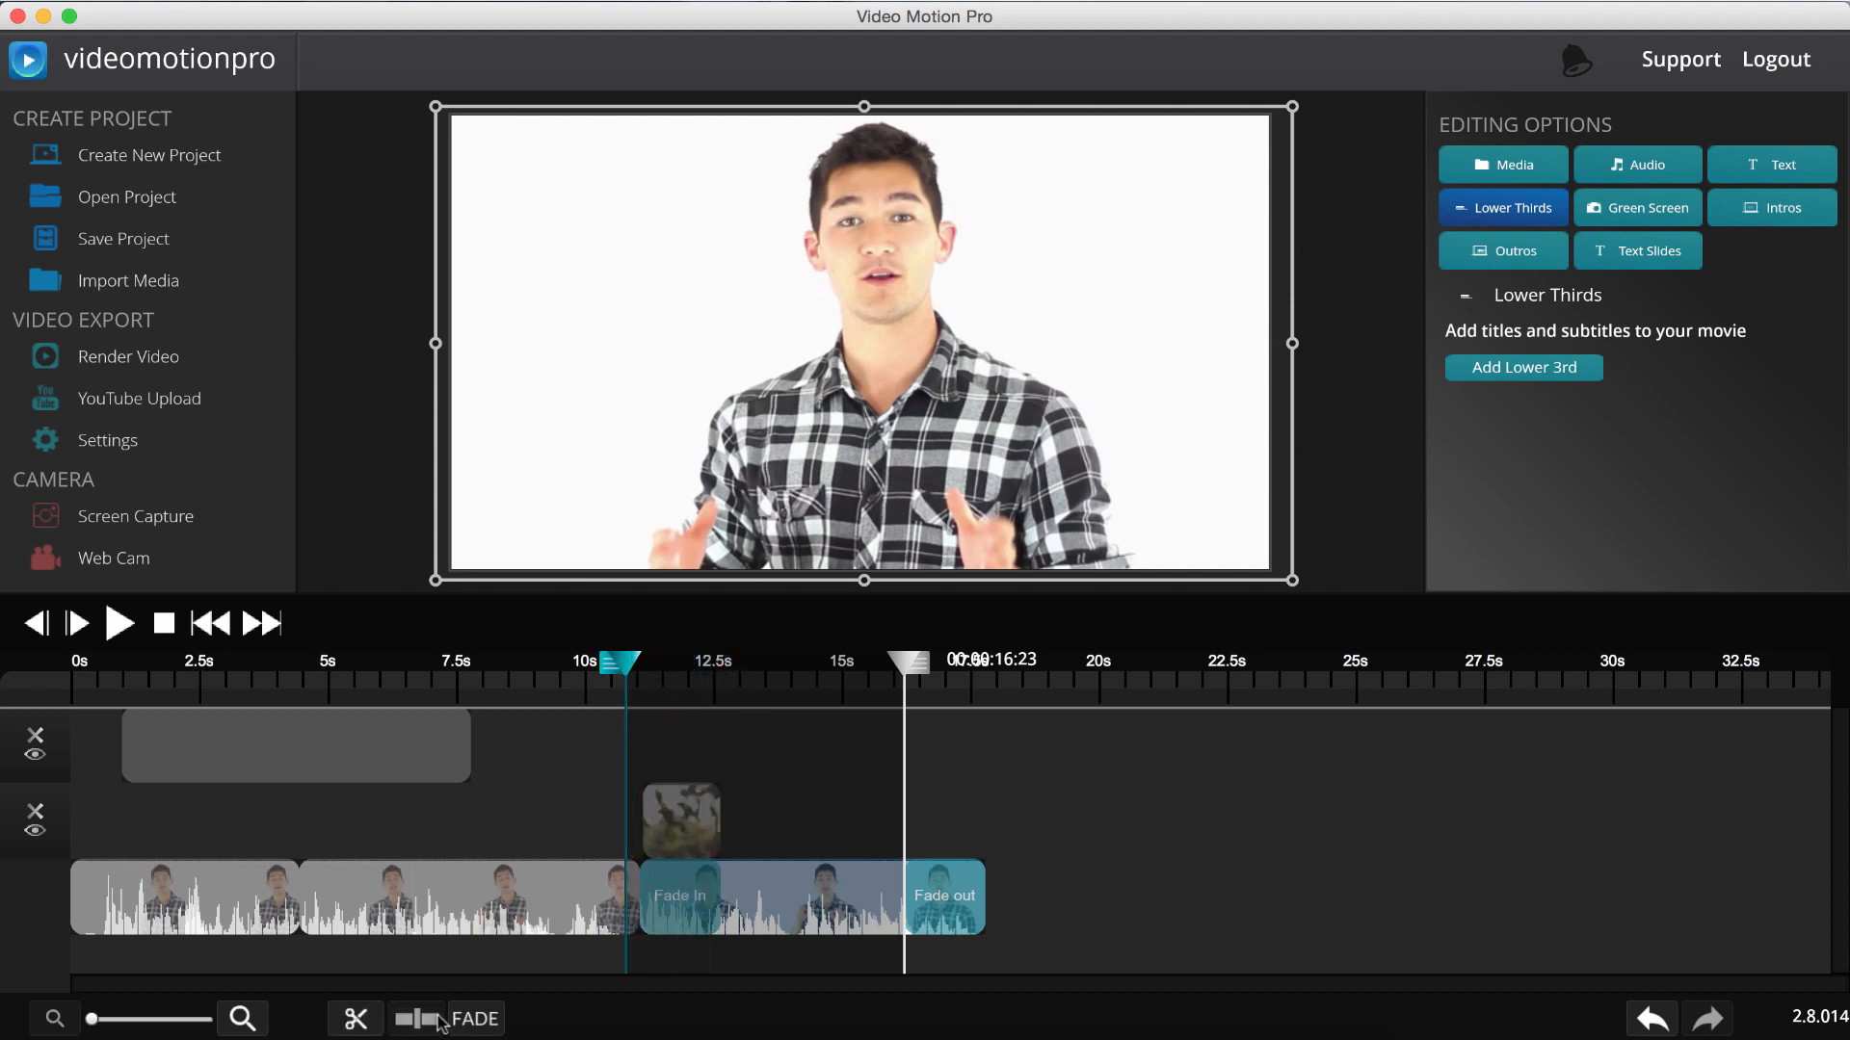
left_click(477, 1020)
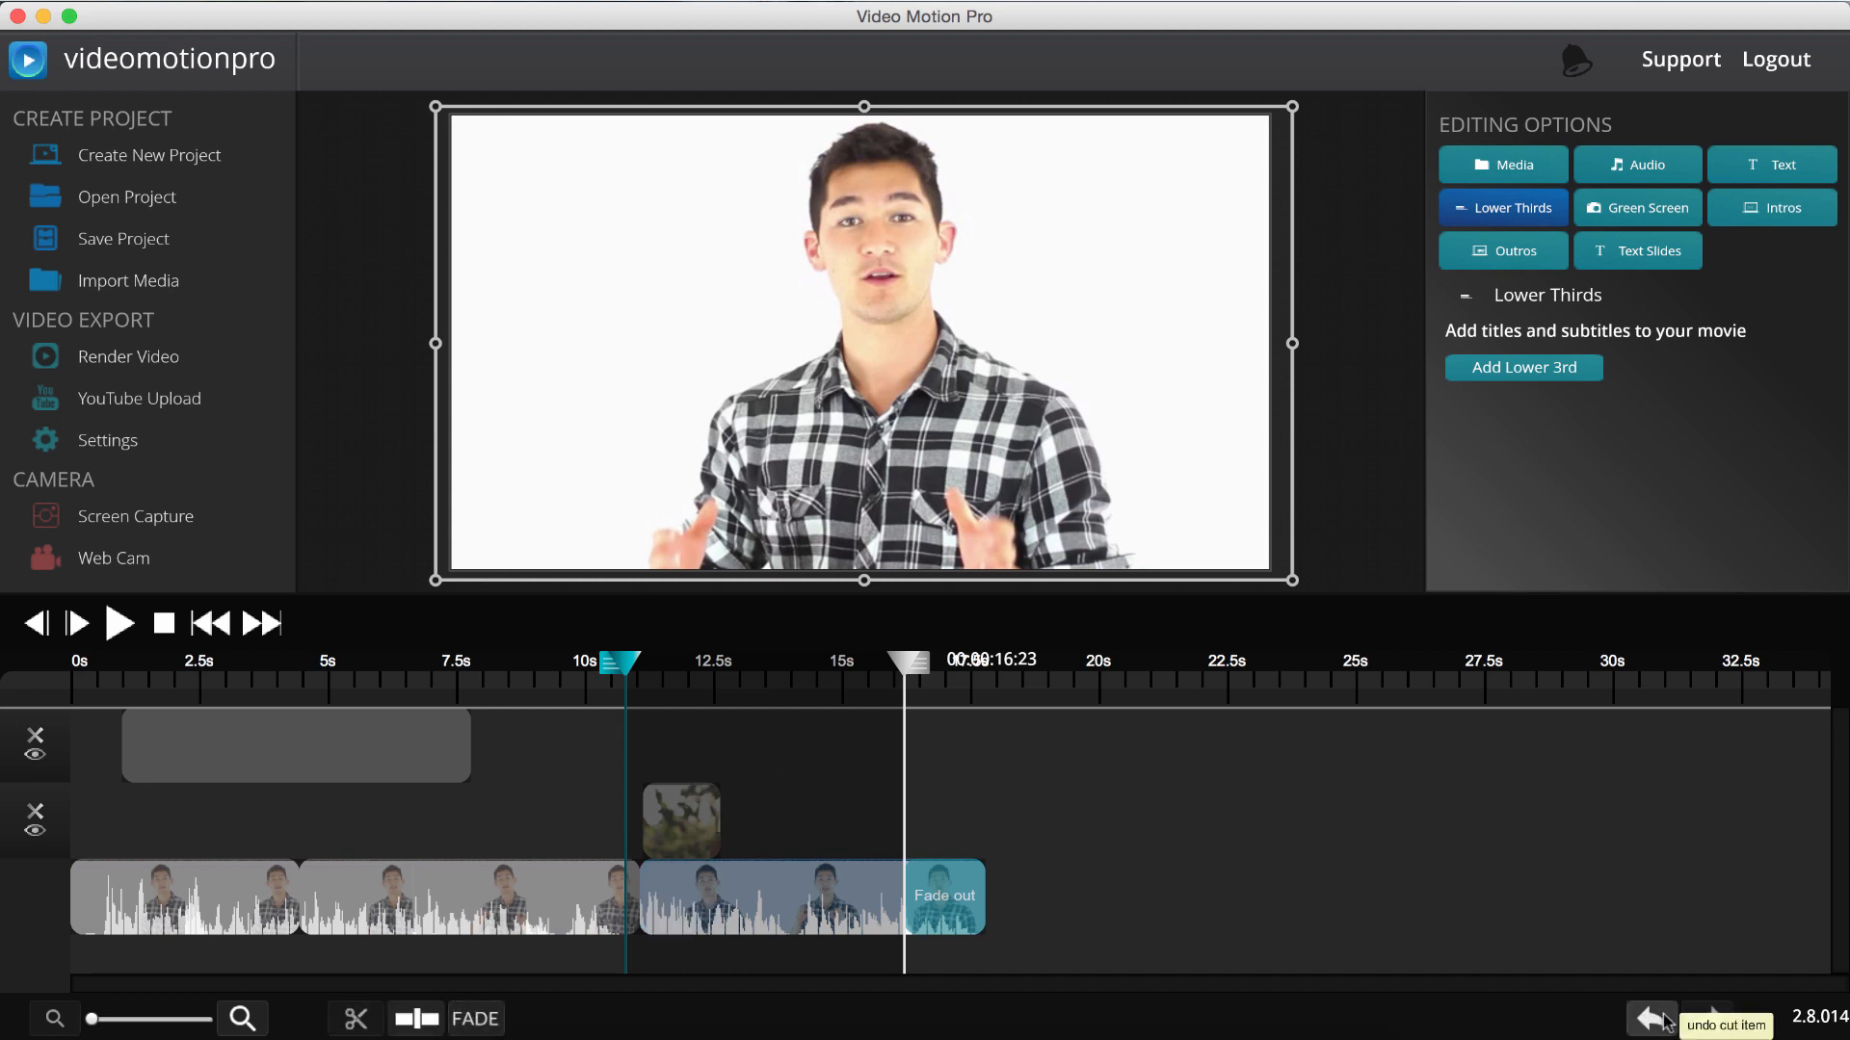
left_click(801, 672)
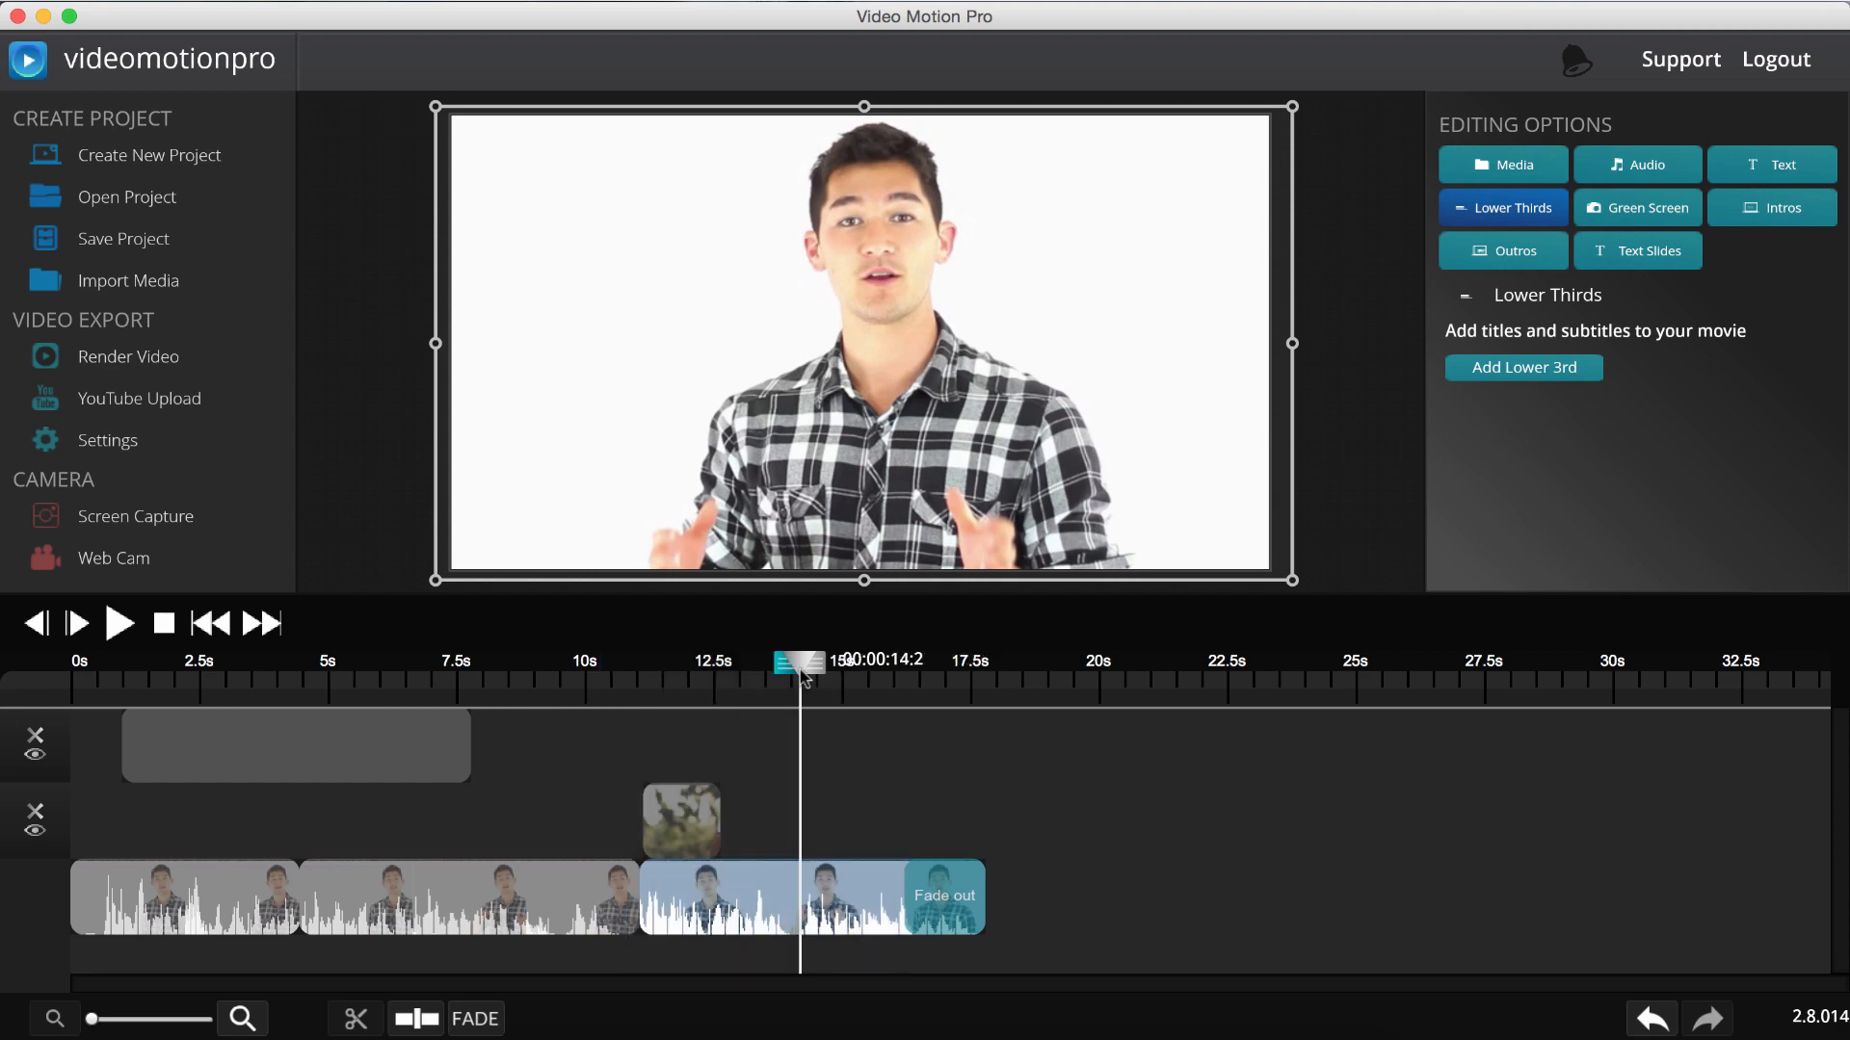
Play back the lengthened fade-out to the end of the video and return the playhead to about 16 s
left_click_drag(803, 671, 880, 667)
left_click(123, 624)
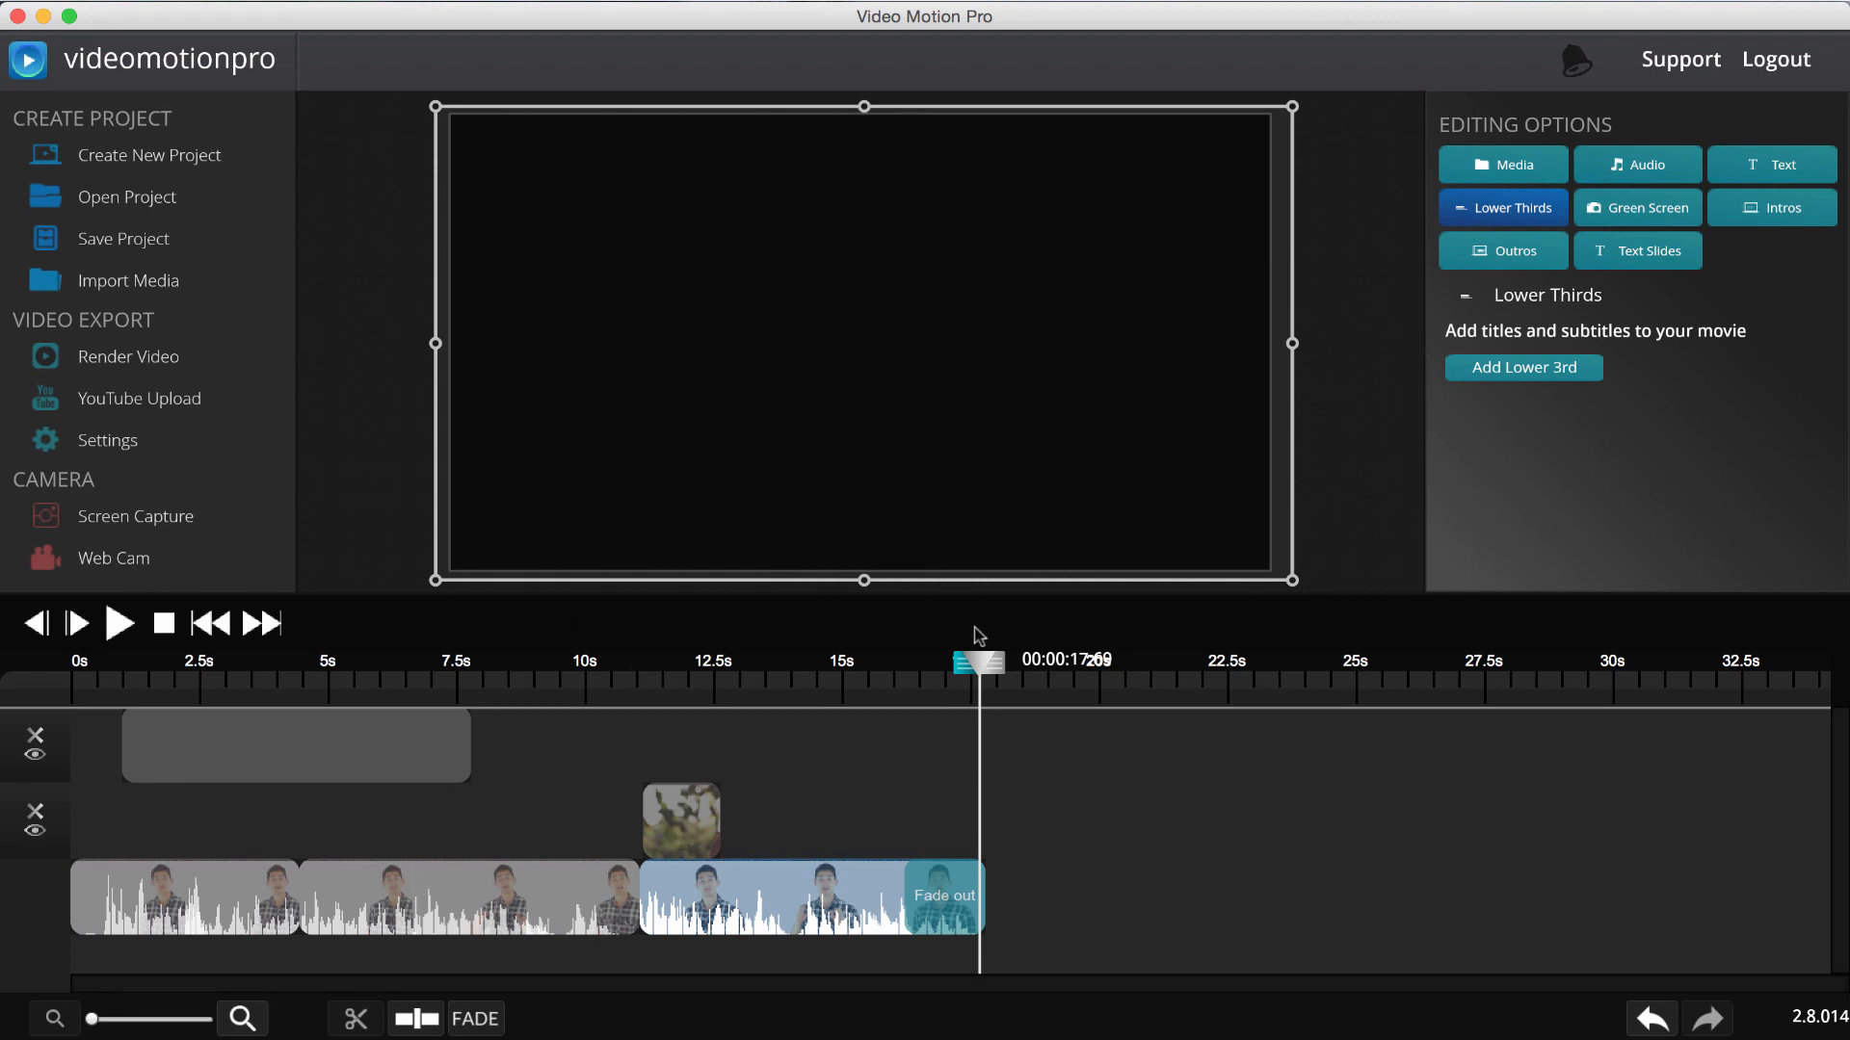
left_click_drag(983, 665, 880, 673)
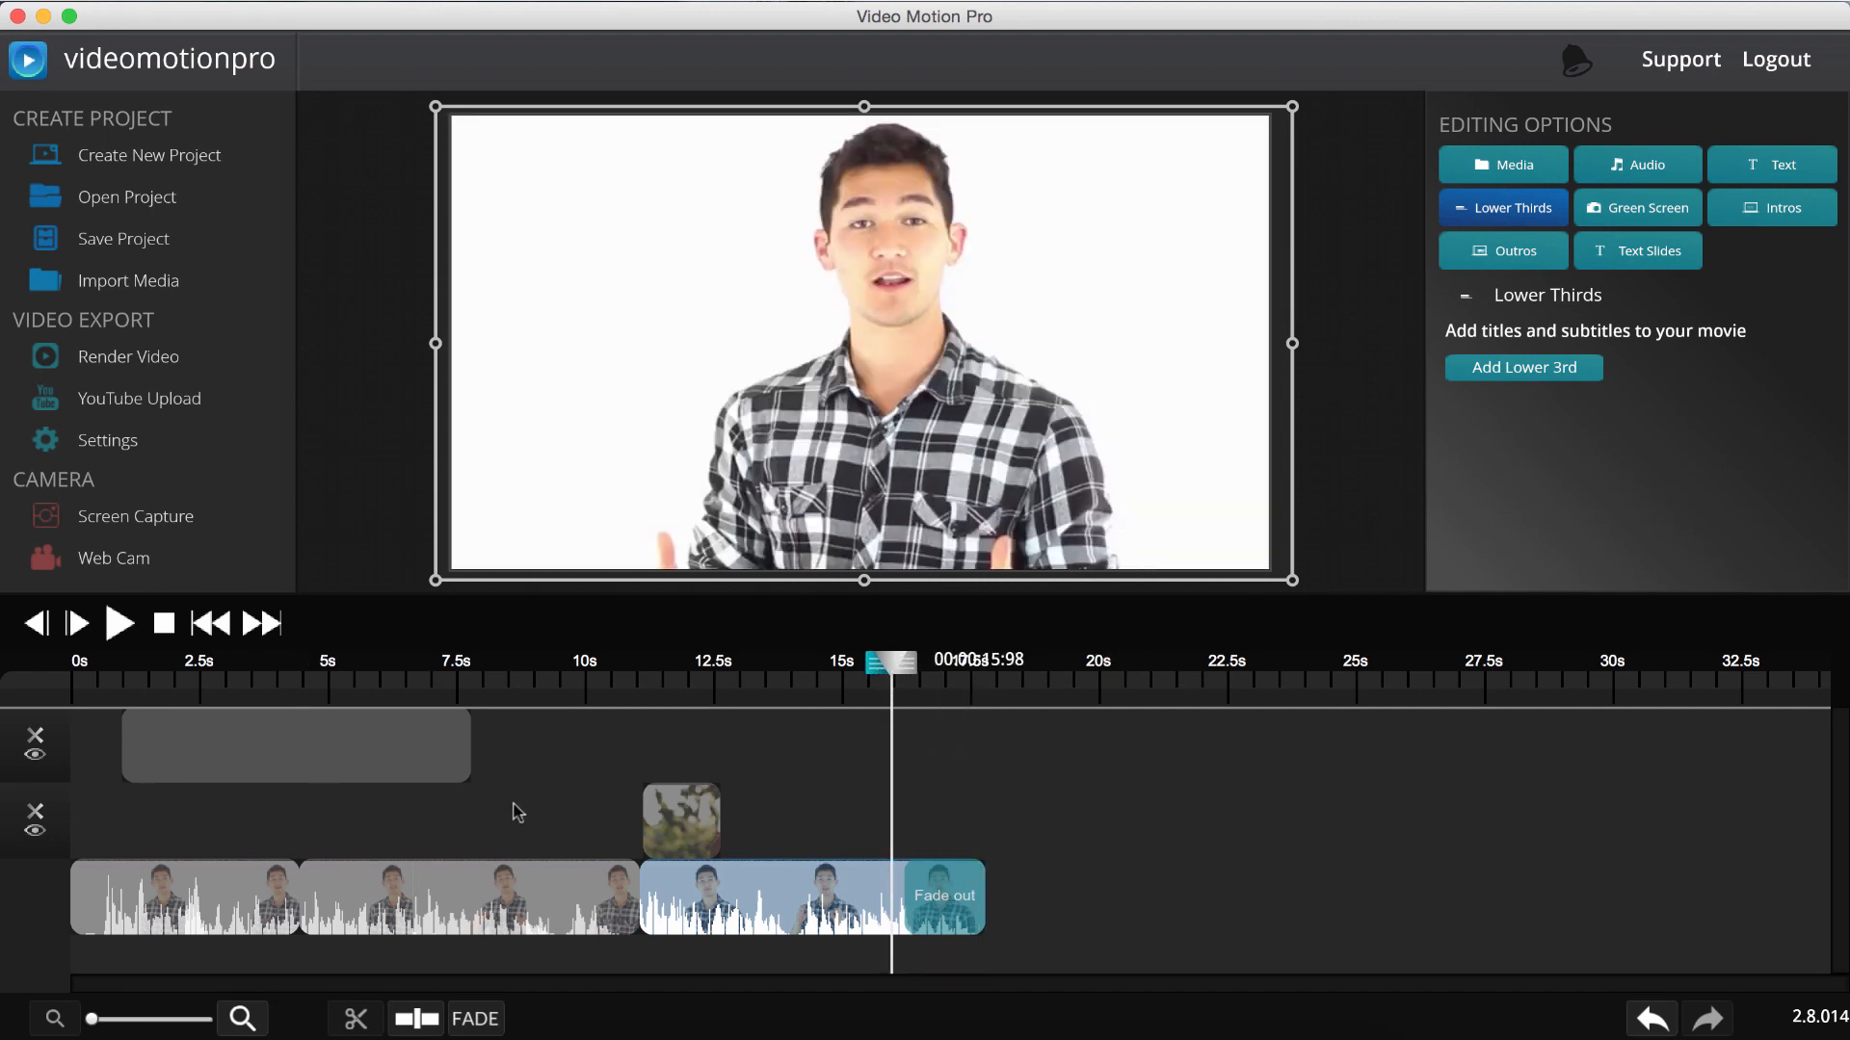
left_click(243, 1020)
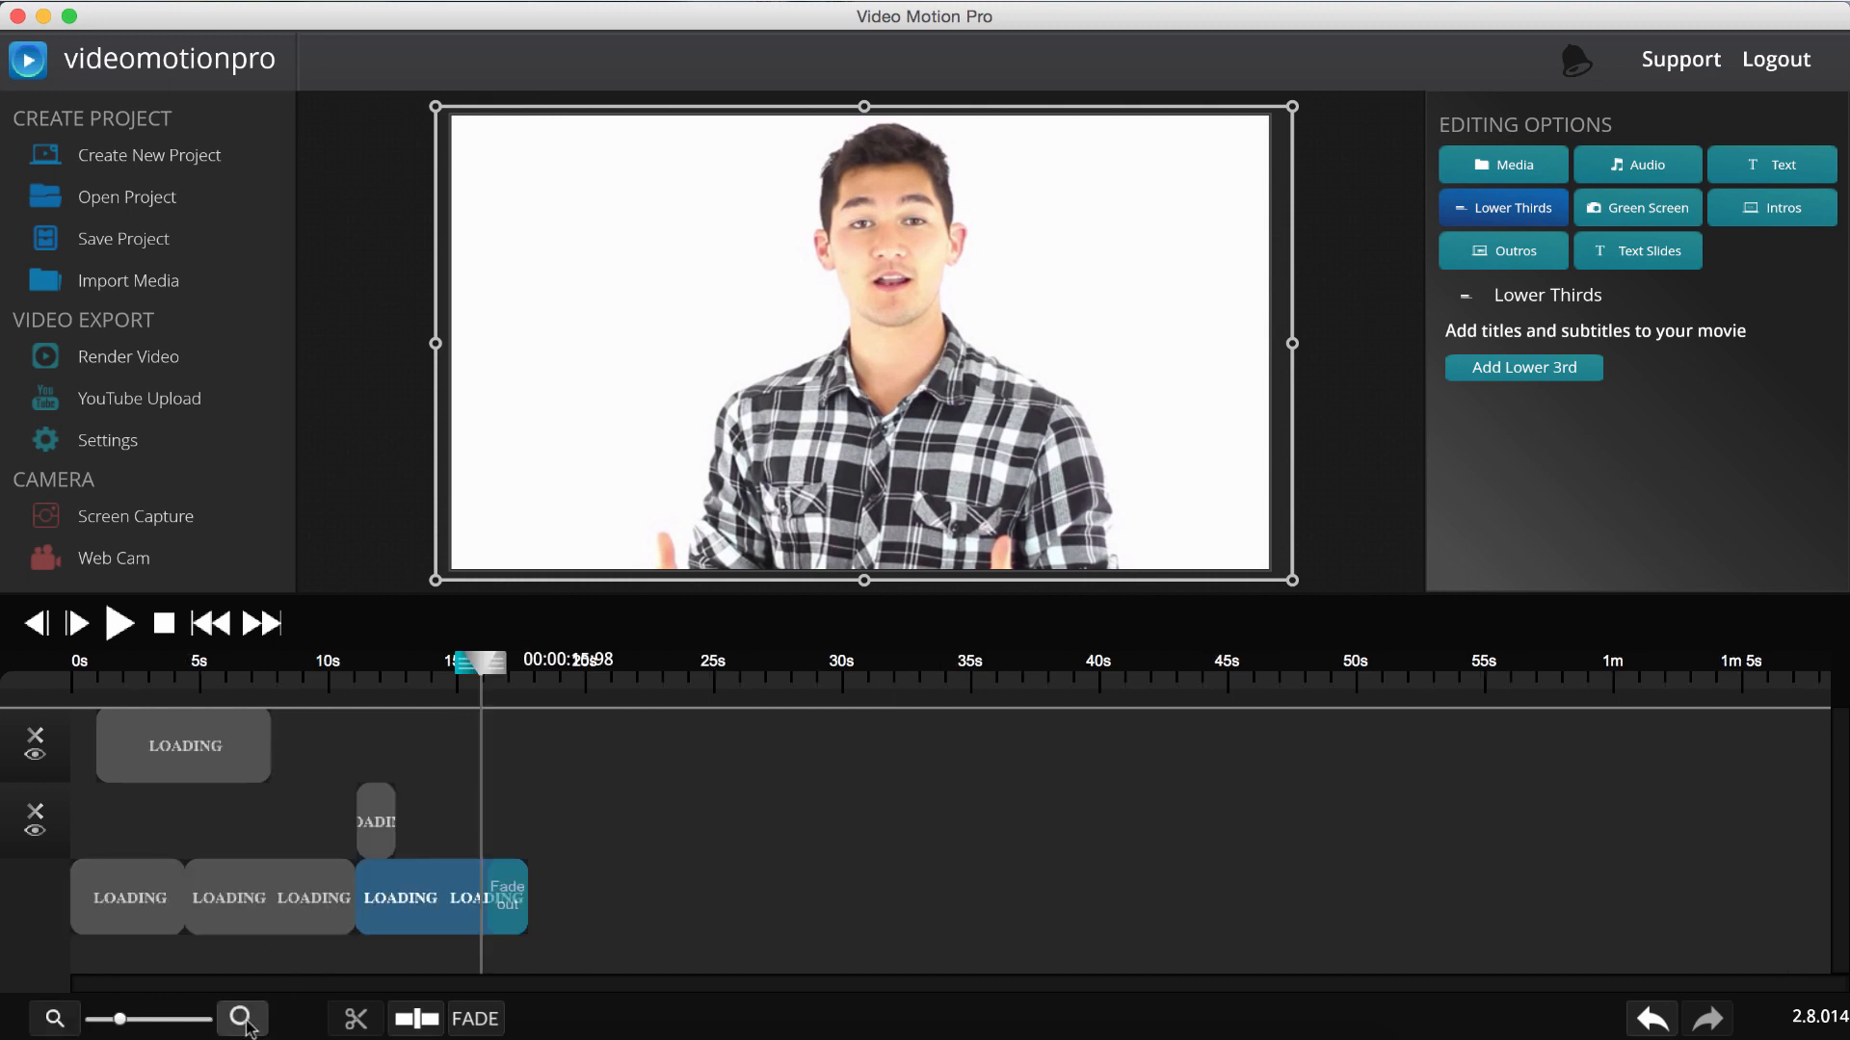
left_click(54, 1020)
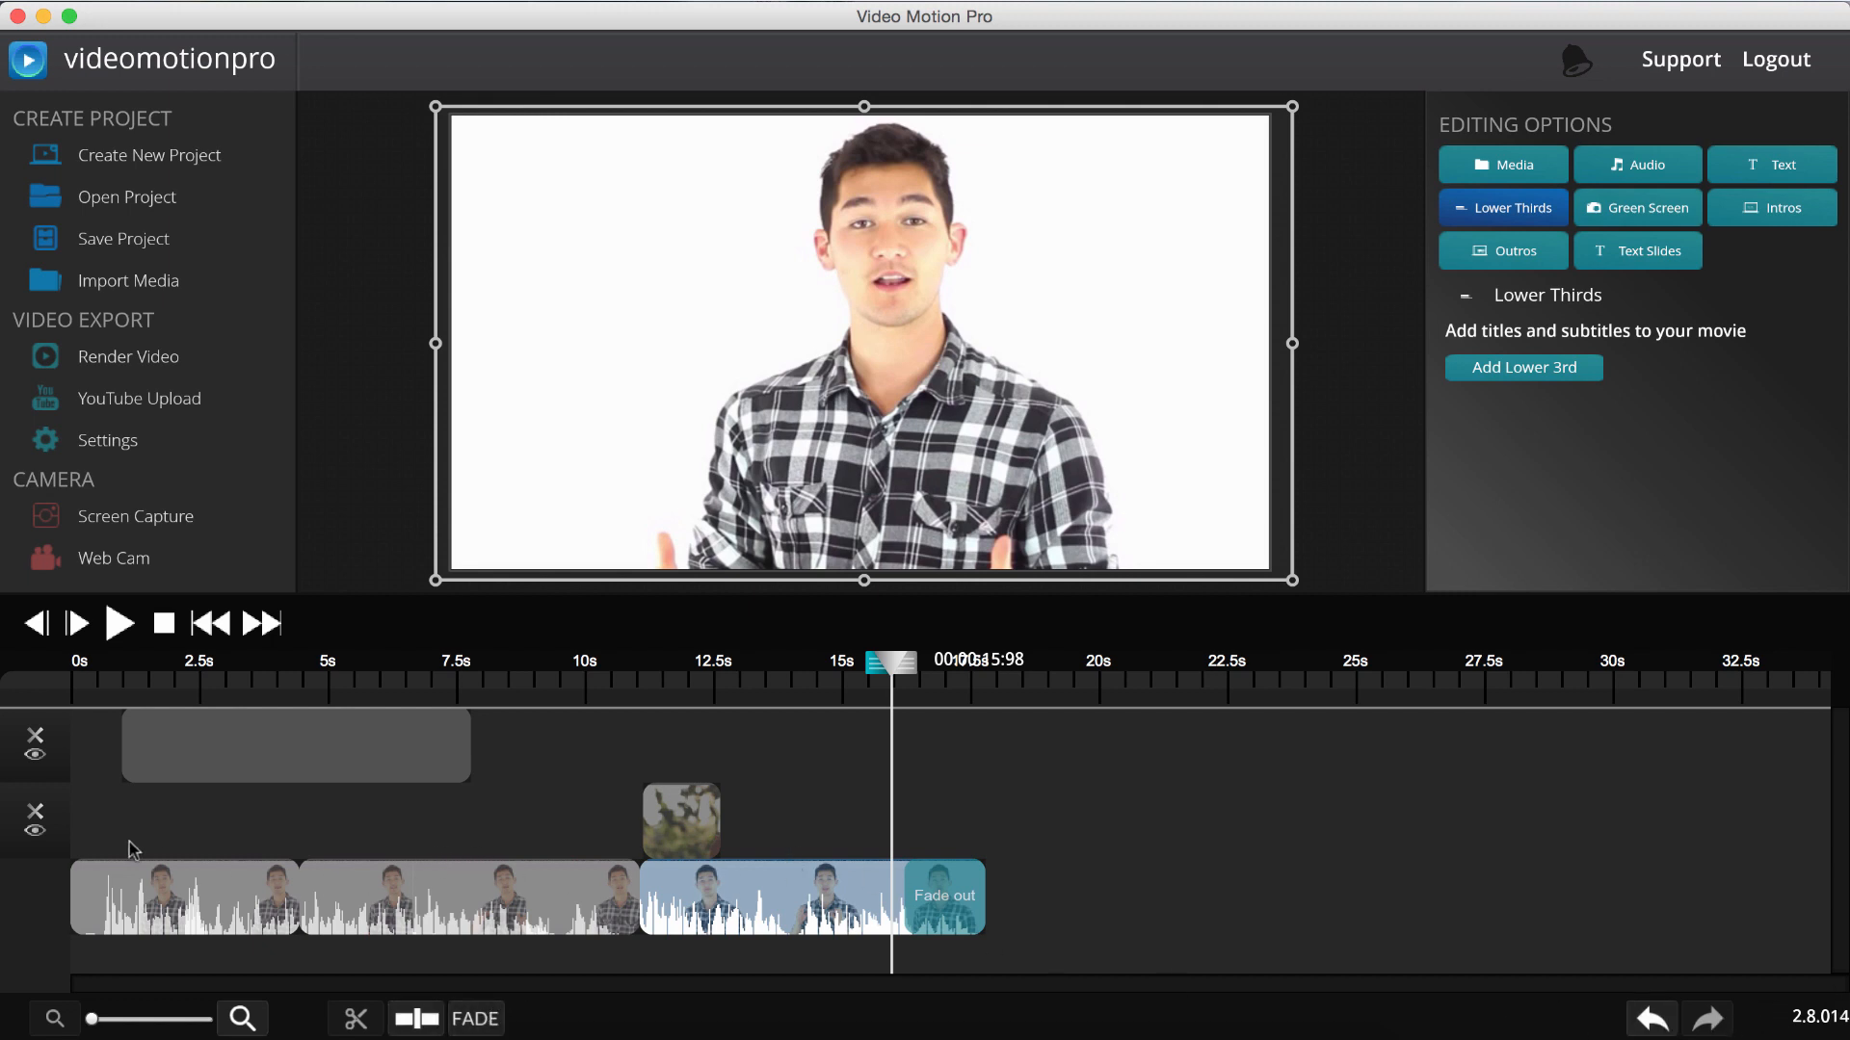
left_click(115, 878)
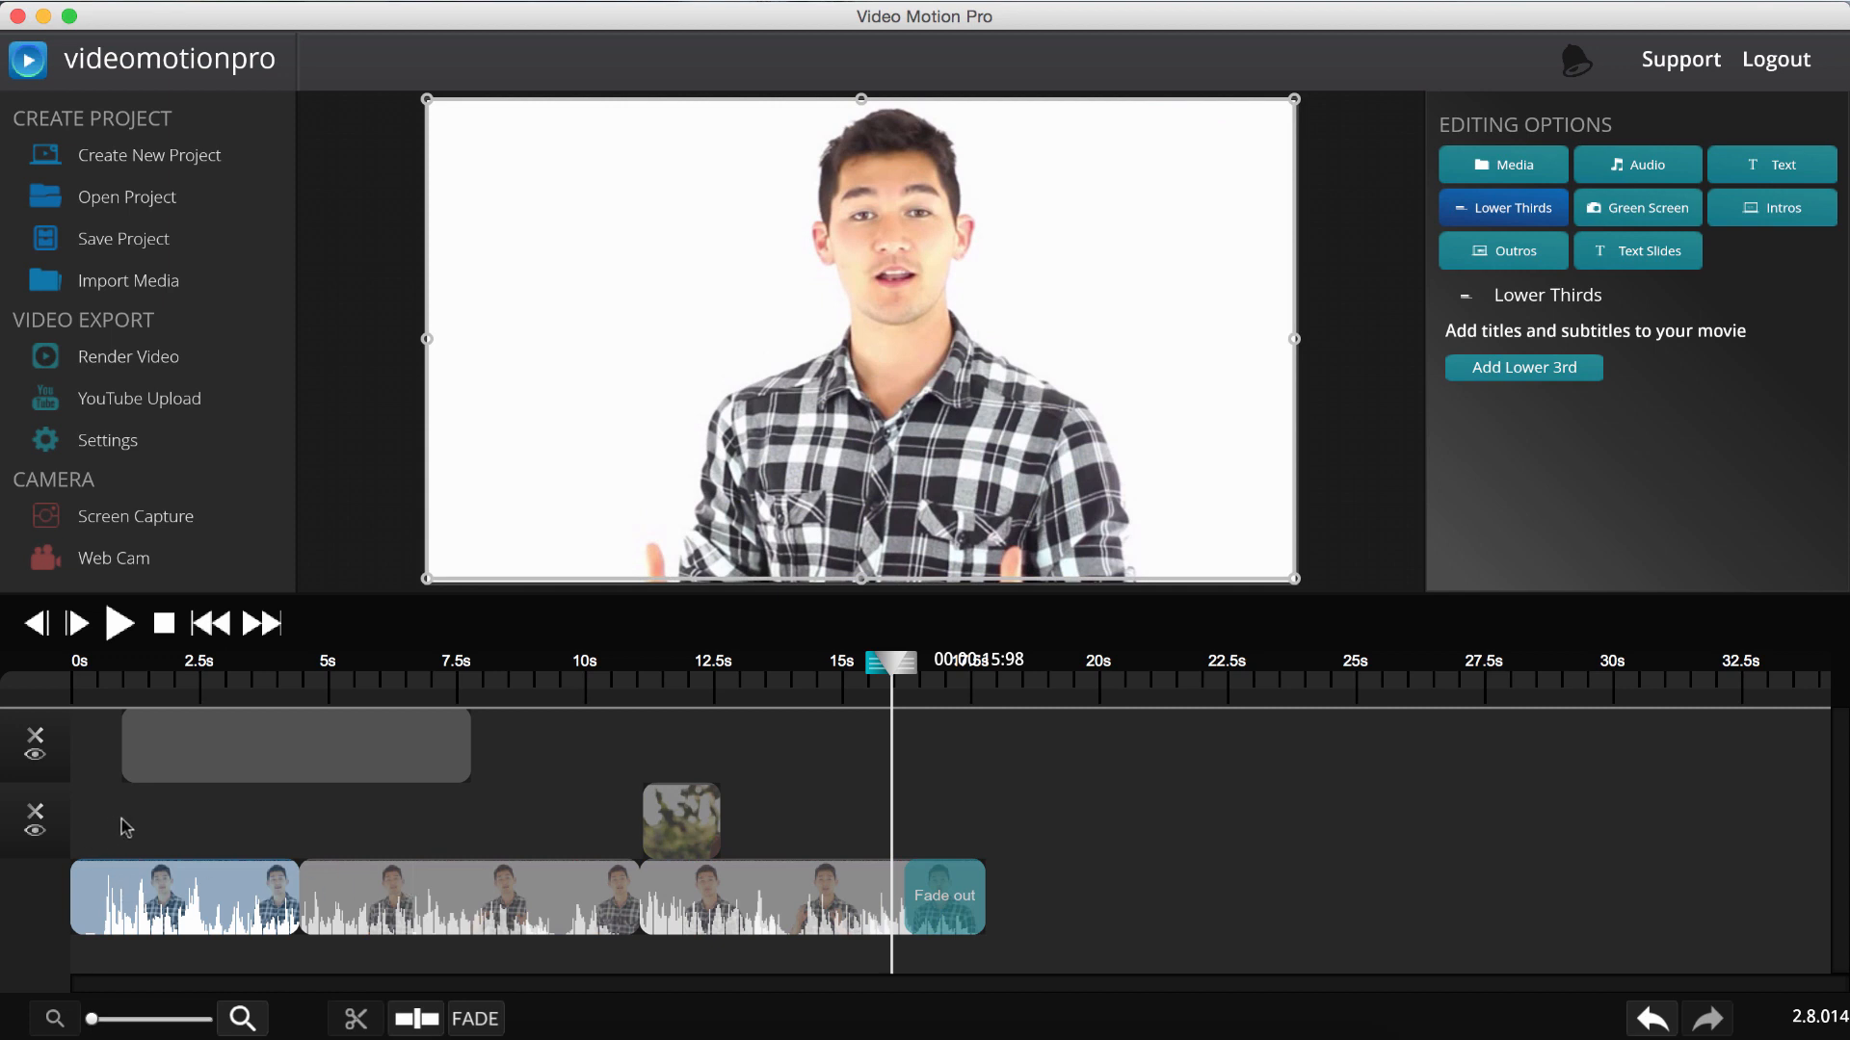
Preview the lower third at about 6.3 s and move it down to the middle track, starting at about 1 s
left_click(318, 754)
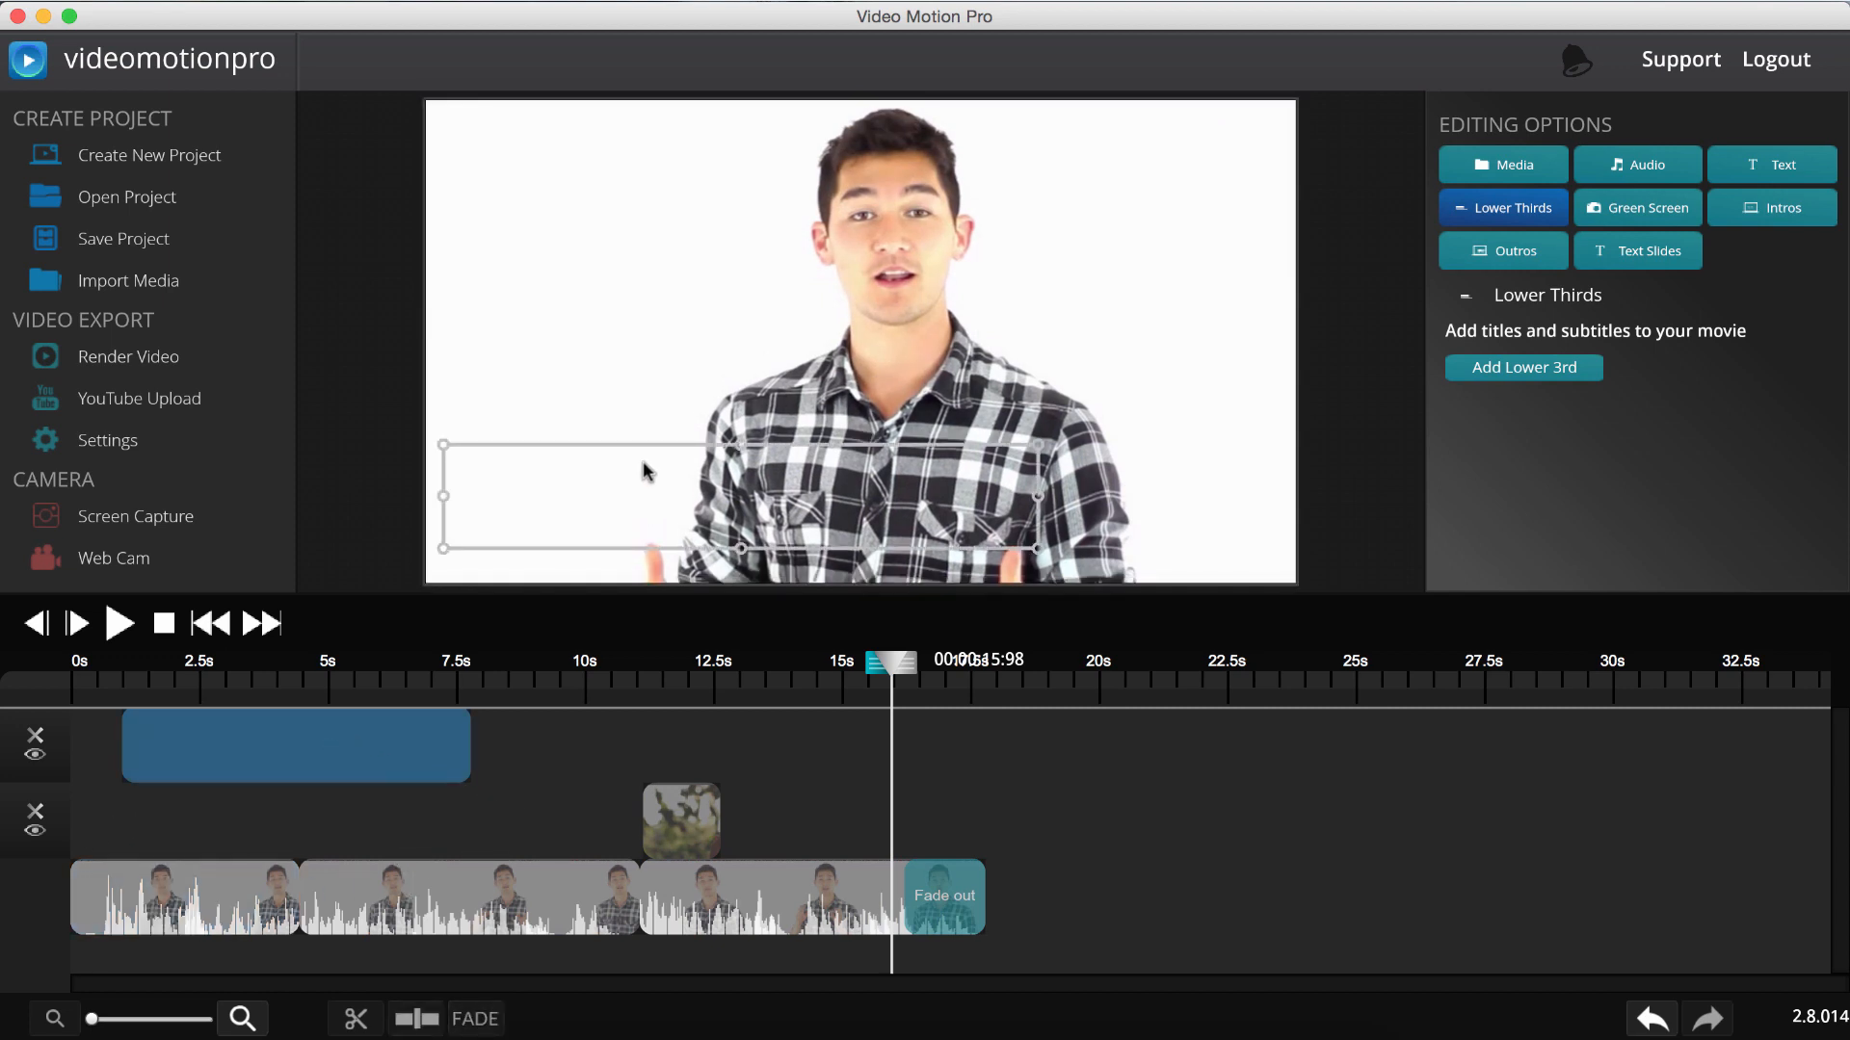
left_click(399, 690)
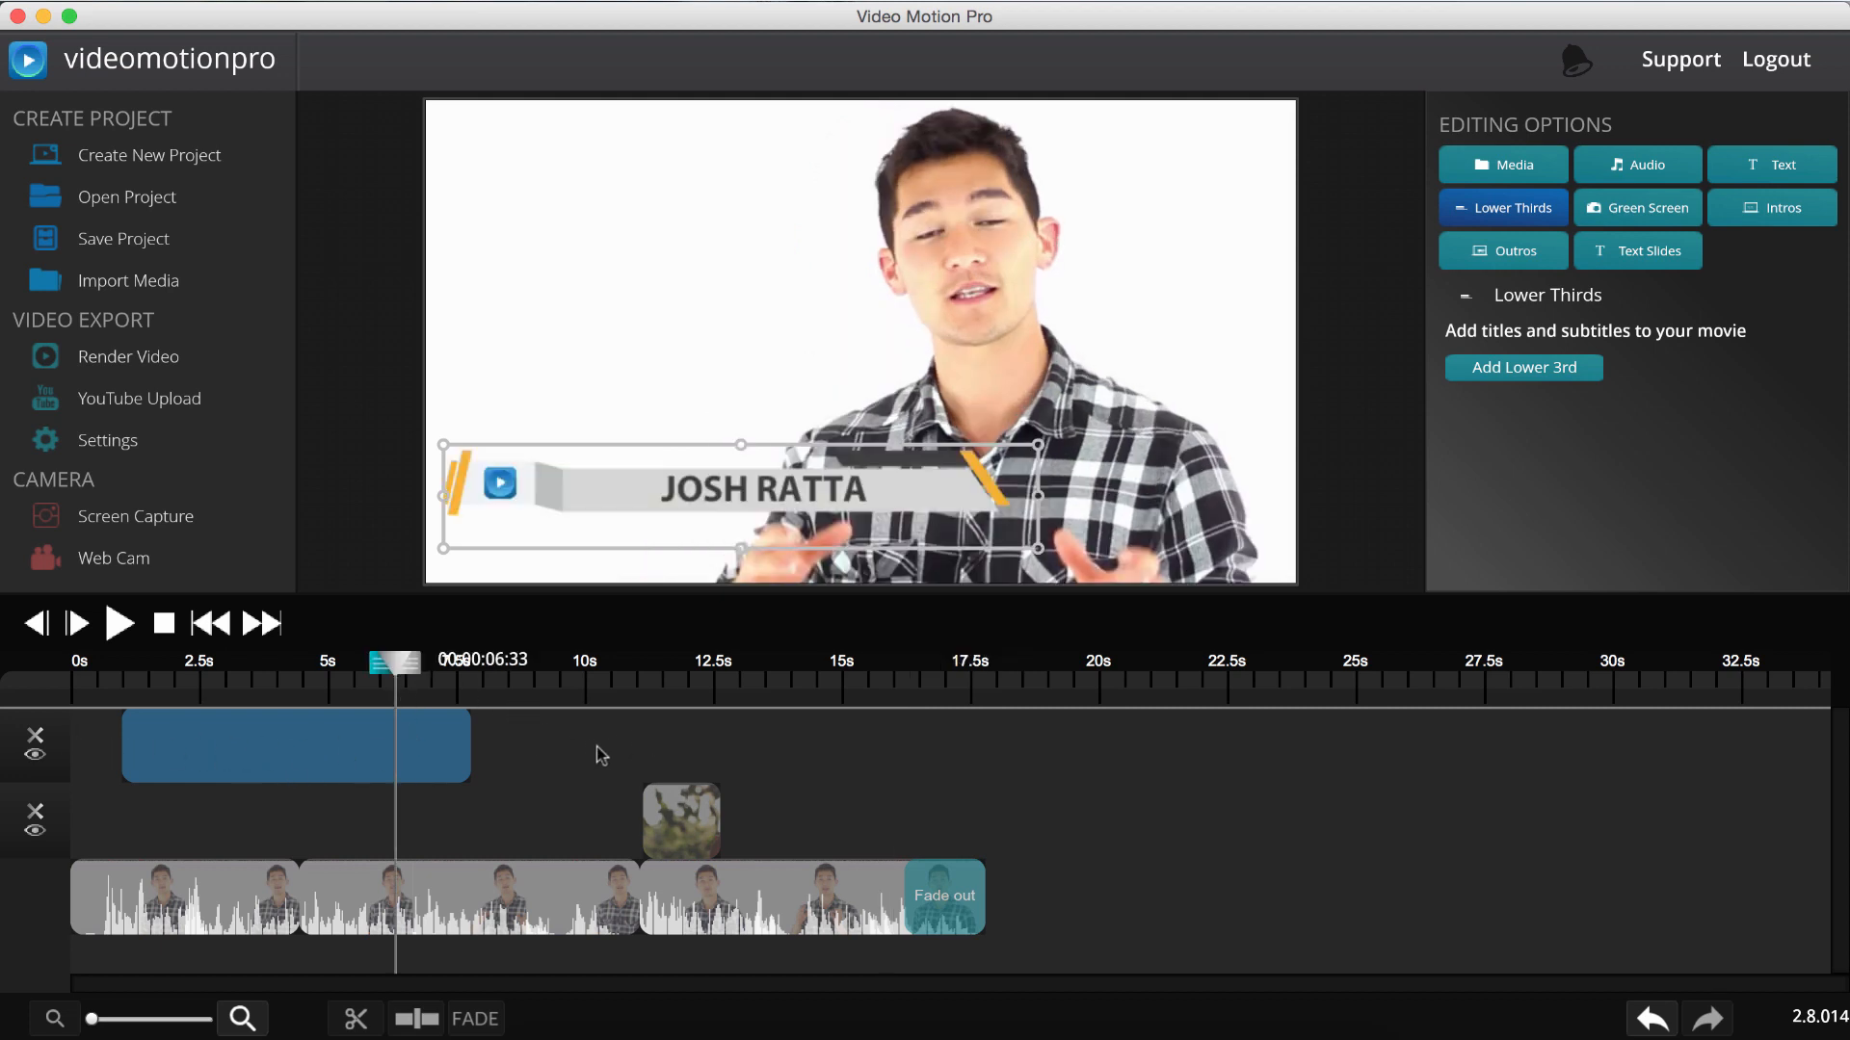
left_click_drag(287, 776, 290, 846)
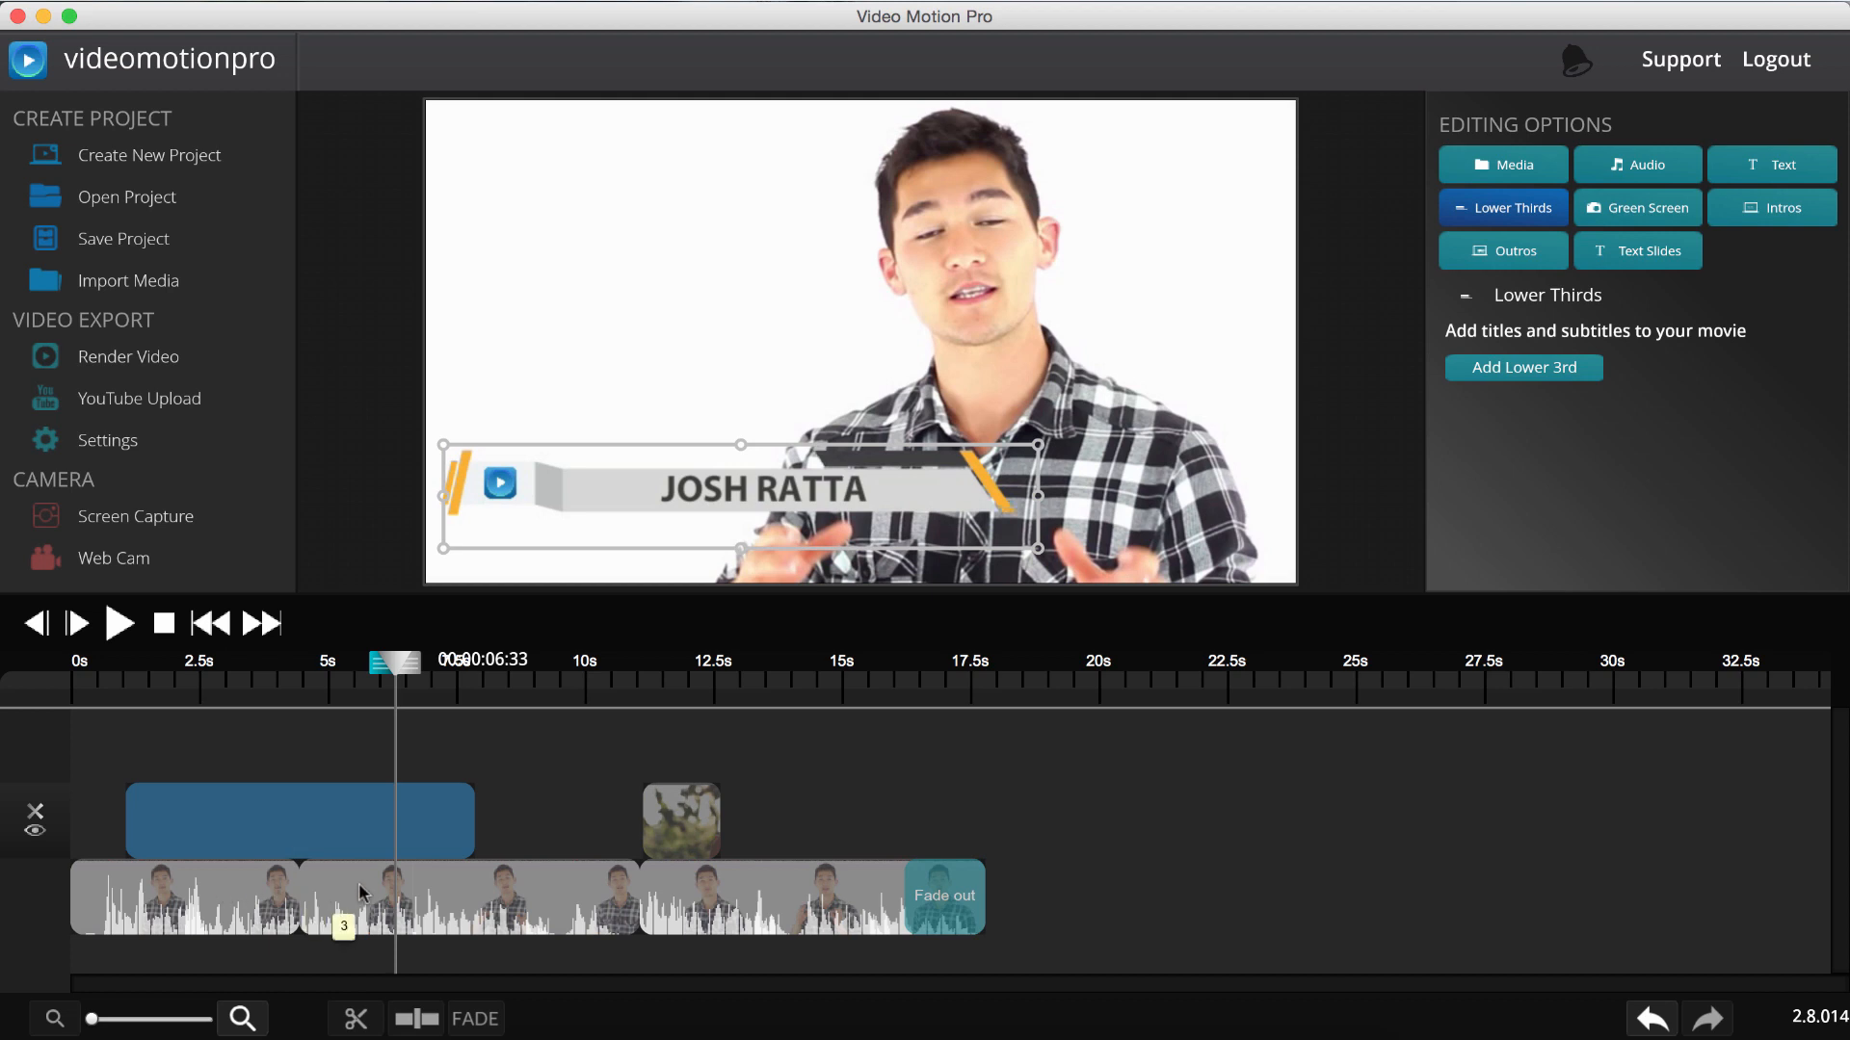